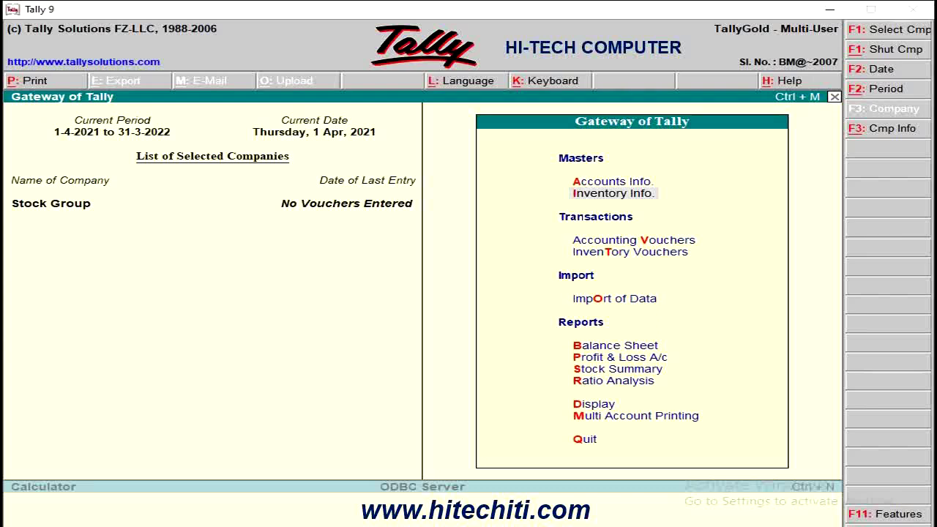
- Open the desktop image 4 to examine the electronic items hierarchy and its categories, and return to Tally
key("Return")
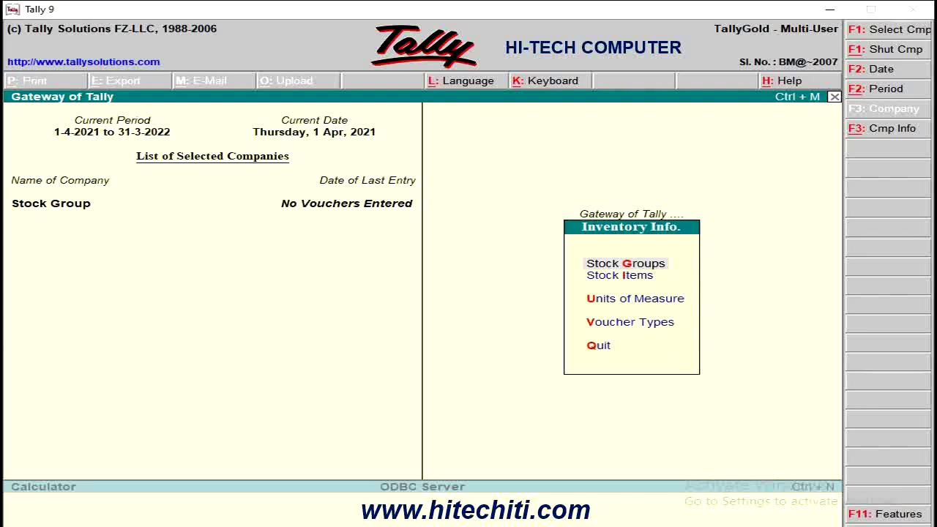
key("Escape")
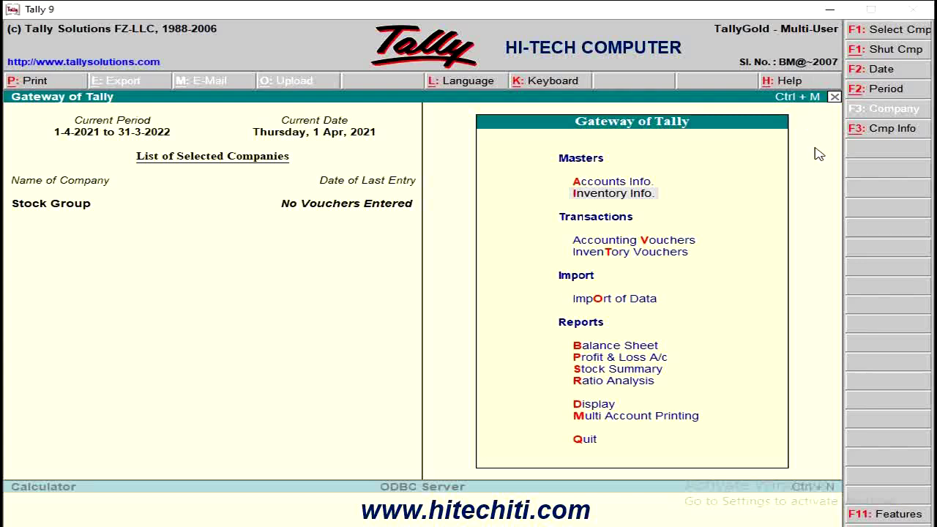
left_click(832, 10)
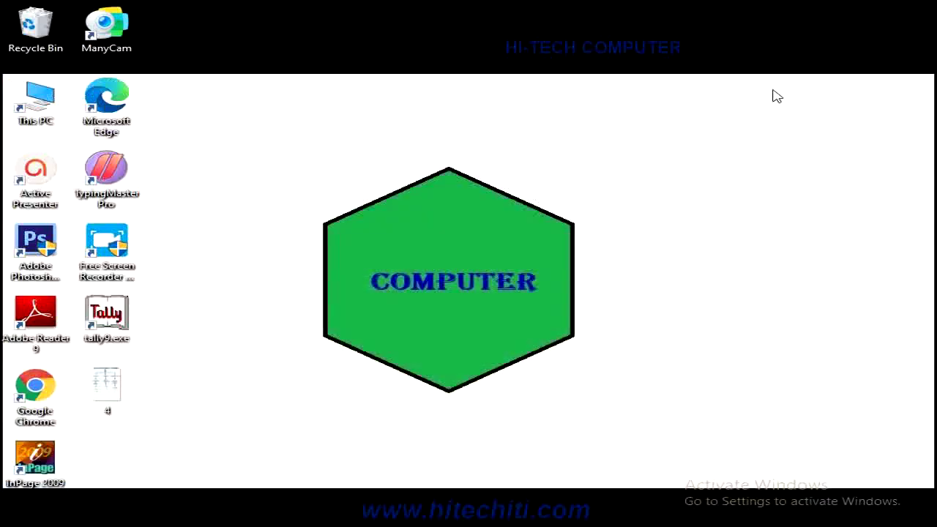
double_click(107, 386)
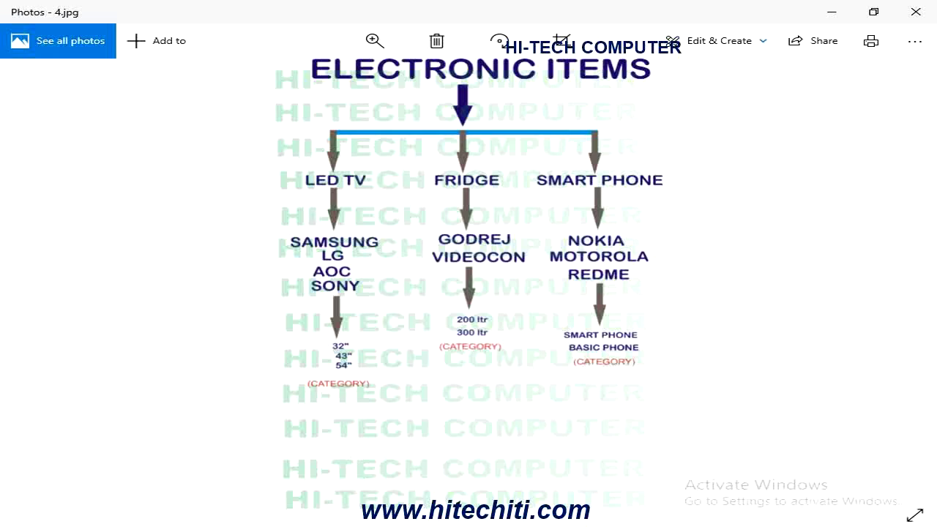
key("alt+Tab")
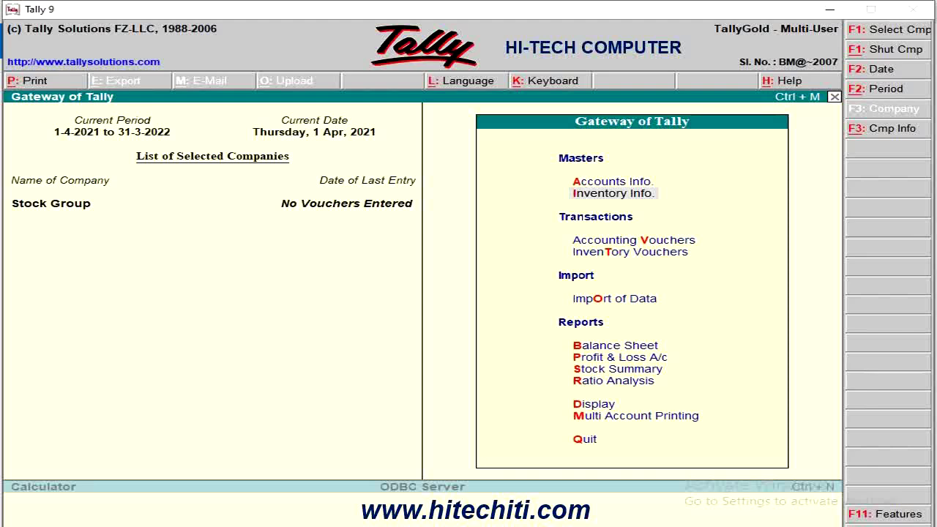
- Create a simple unit of measure with symbol pcs, formal name Pieces and 0 decimal places
key("Return")
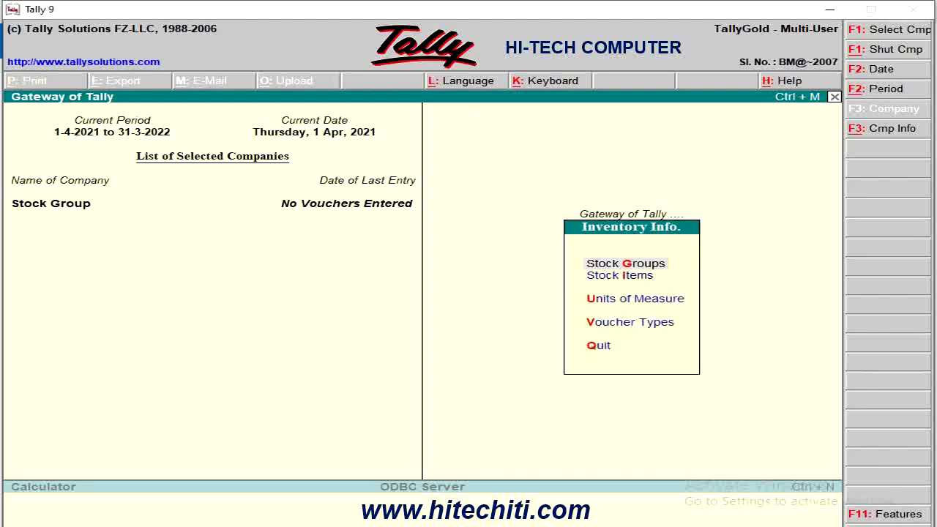
key("Down")
key("Down")
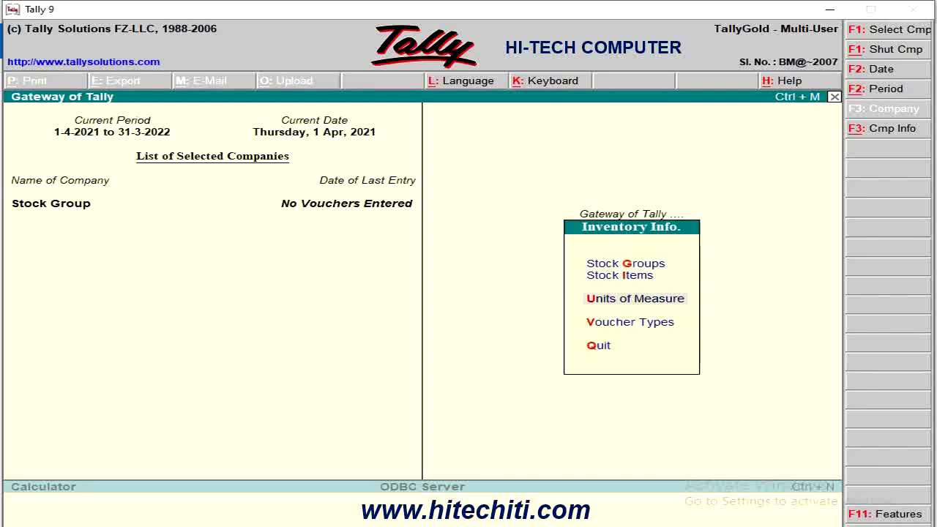
key("Return")
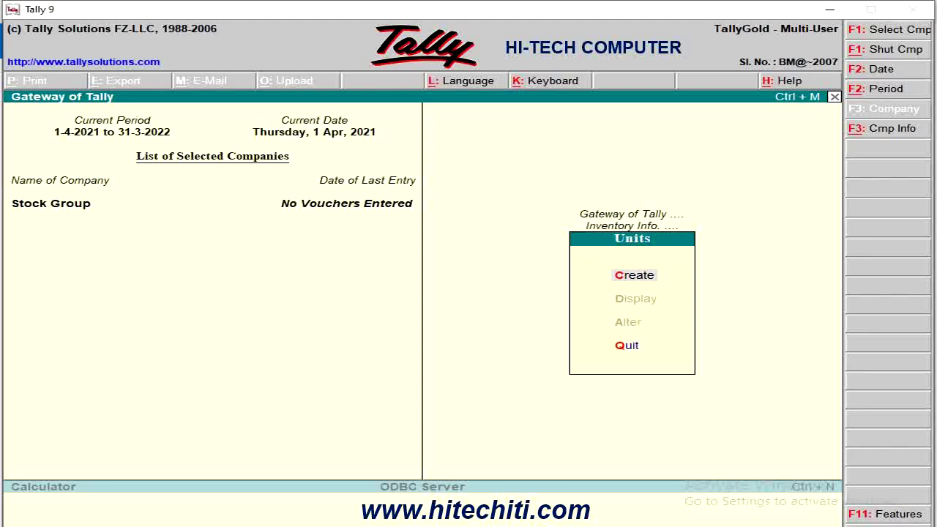
key("Return")
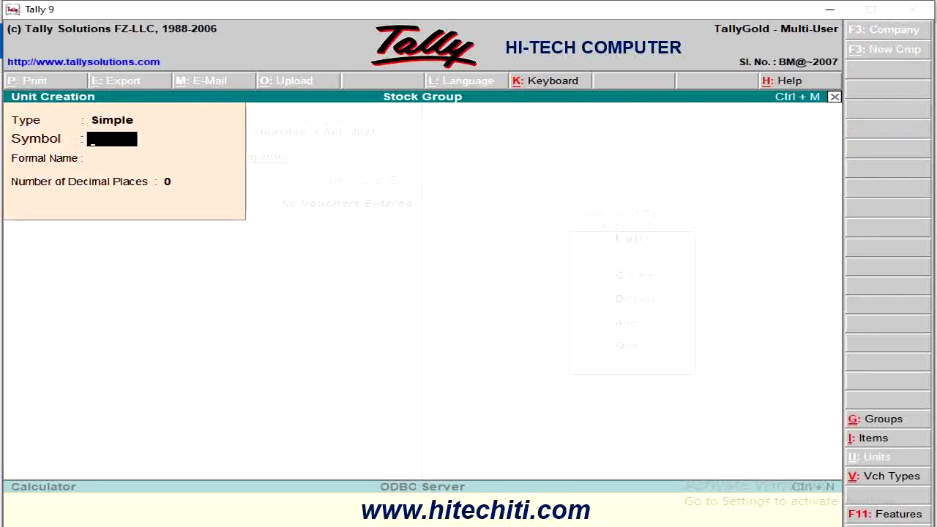
type("pcs")
key("Return")
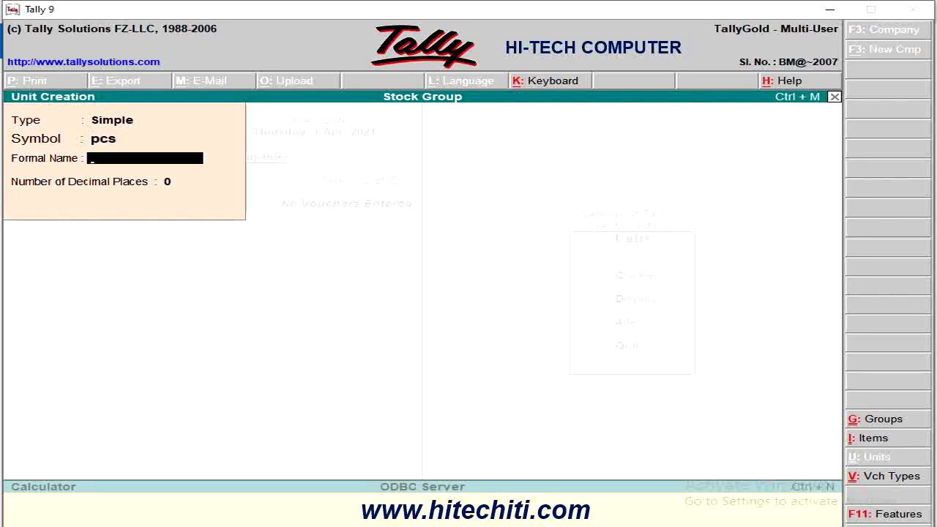
type("Pieces")
key("Return")
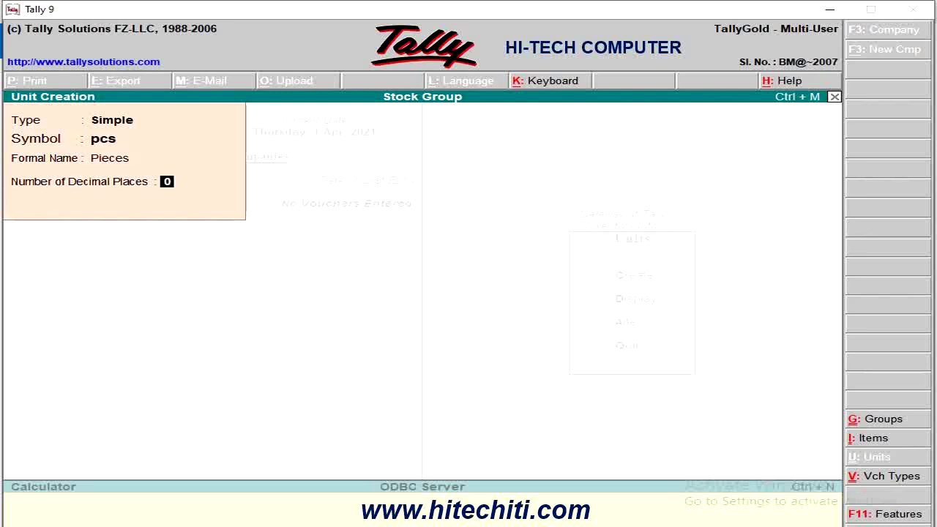
key("Return")
key("Return")
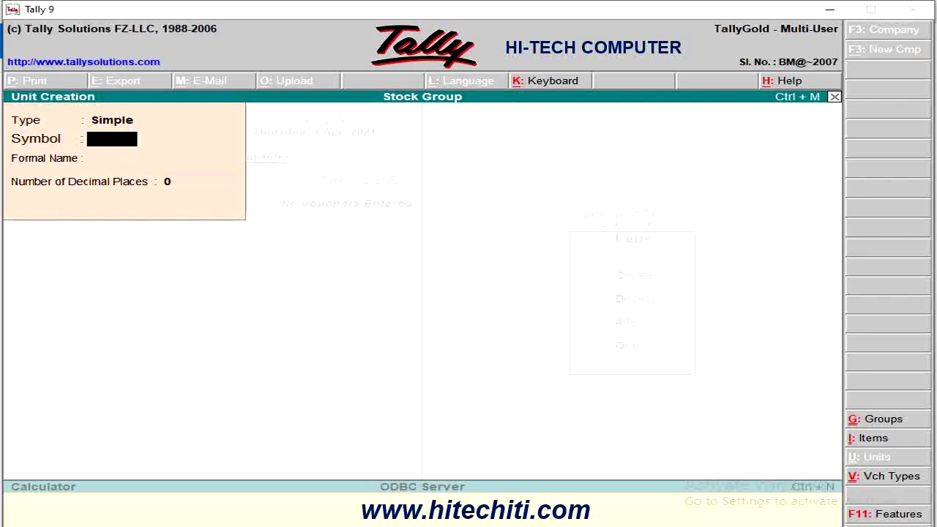
- Create a simple unit of measure with symbol kg and formal name Kilogram, keeping the default decimal places
type("kg")
key("Return")
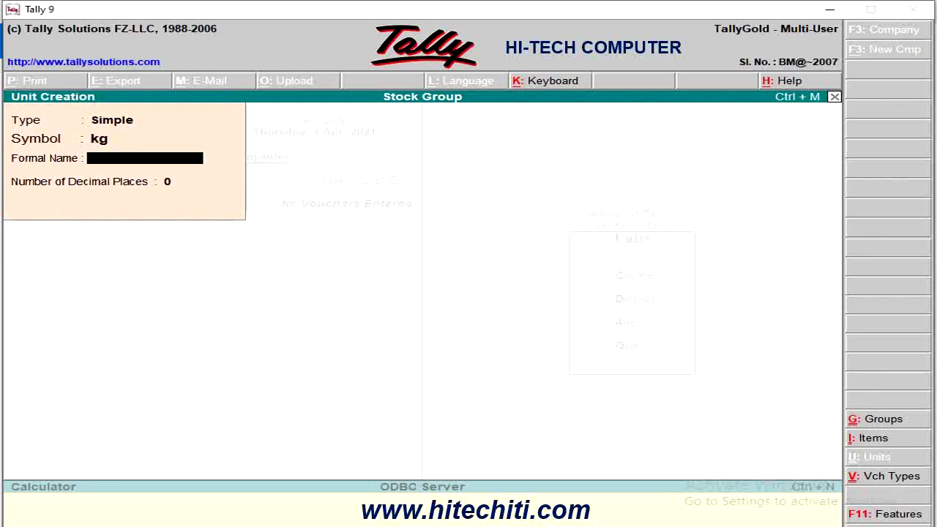
type("Kilogram")
key("Return")
key("Return")
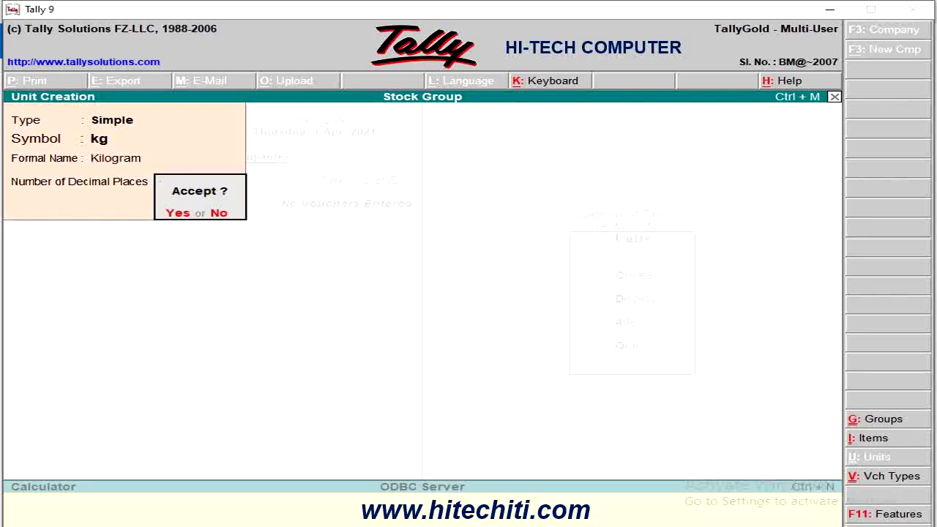
key("Return")
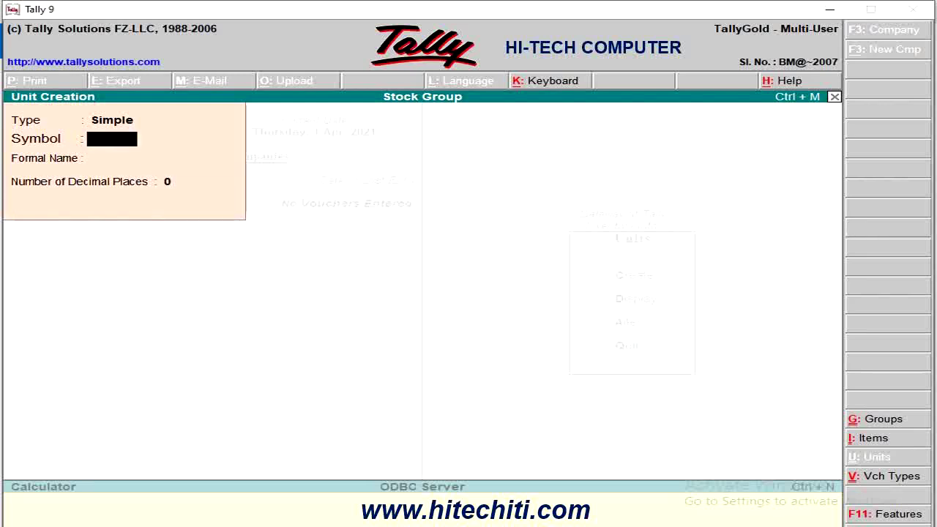
- Create a simple unit with symbol ltr and formal name Liter, and leave unit creation
type("ltr")
key("Return")
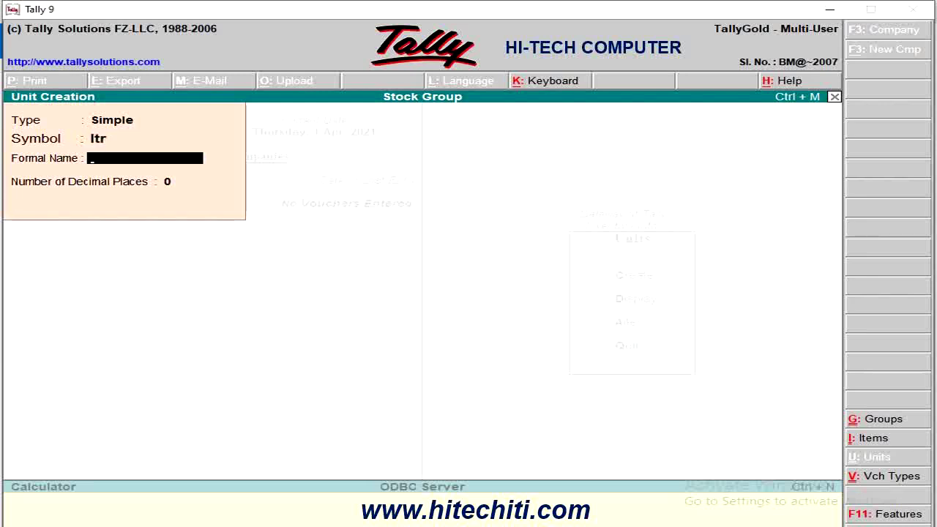
type("Liter")
key("Return")
key("Return")
key("Return")
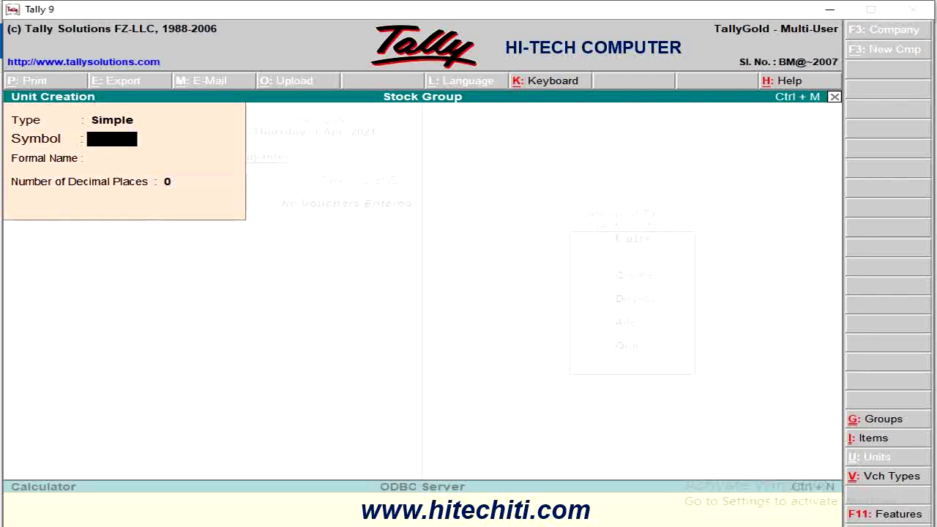
key("Escape")
key("y")
- Check the list of created units for display and for alteration, and return to the inventory masters
key("Down")
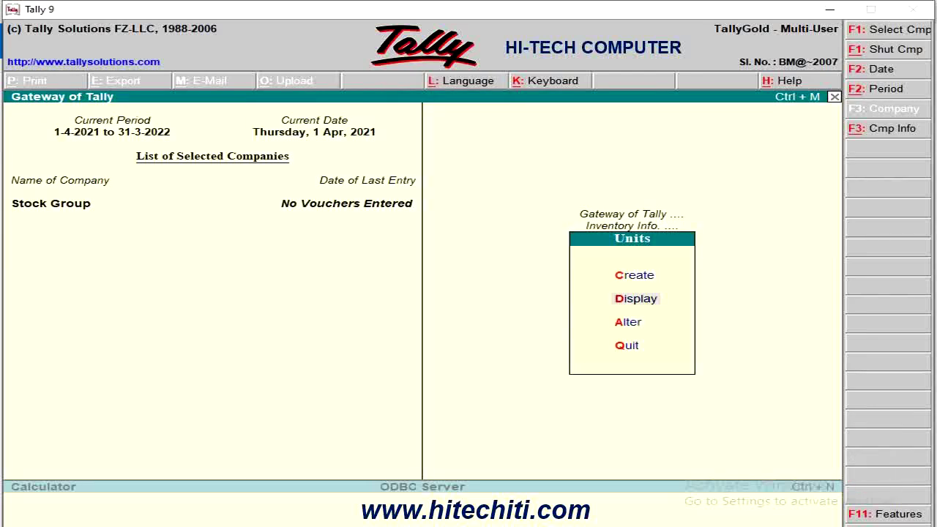
key("Return")
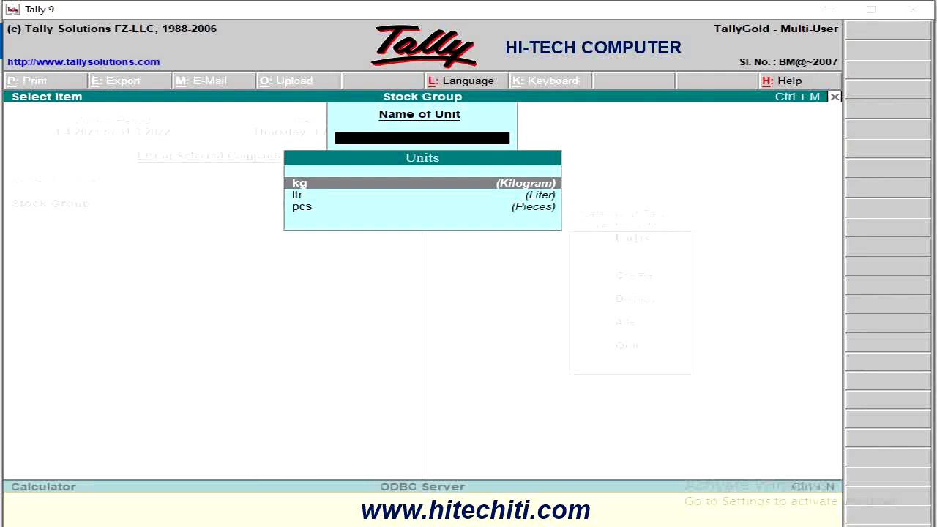
key("Escape")
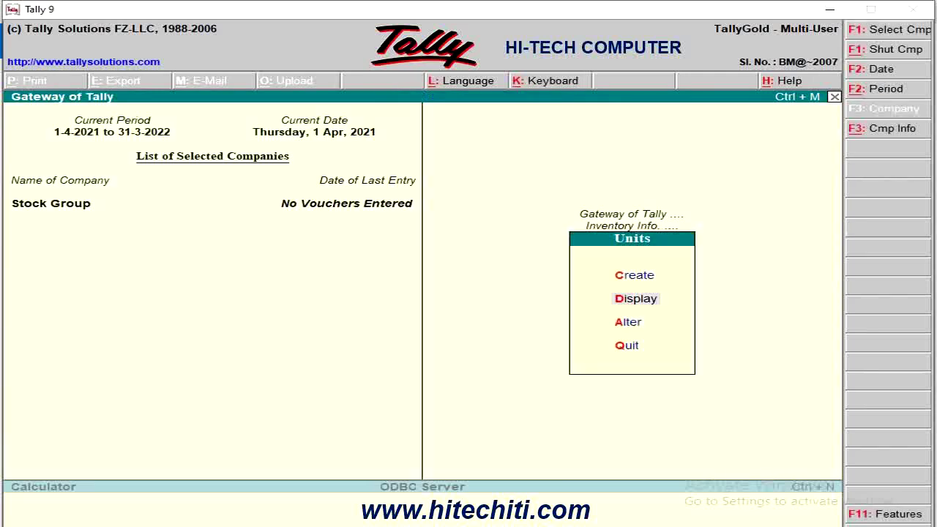
key("Down")
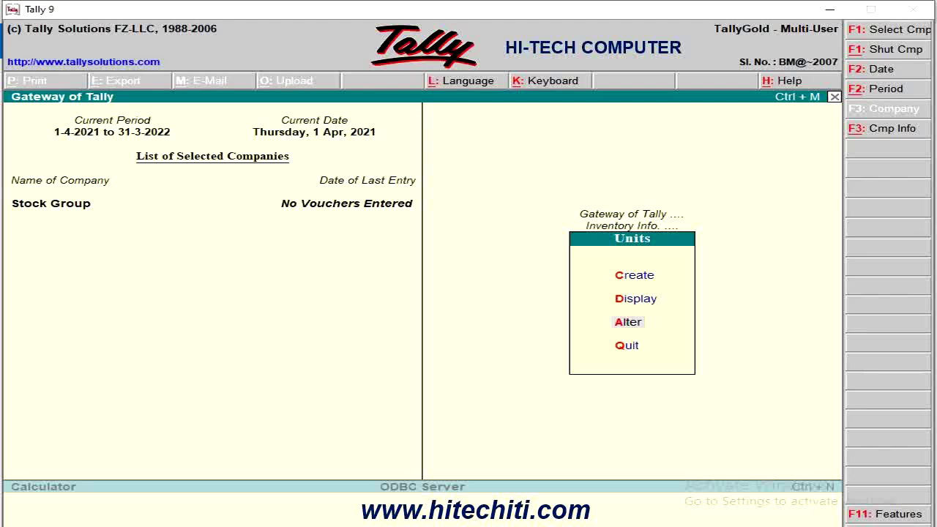
key("Return")
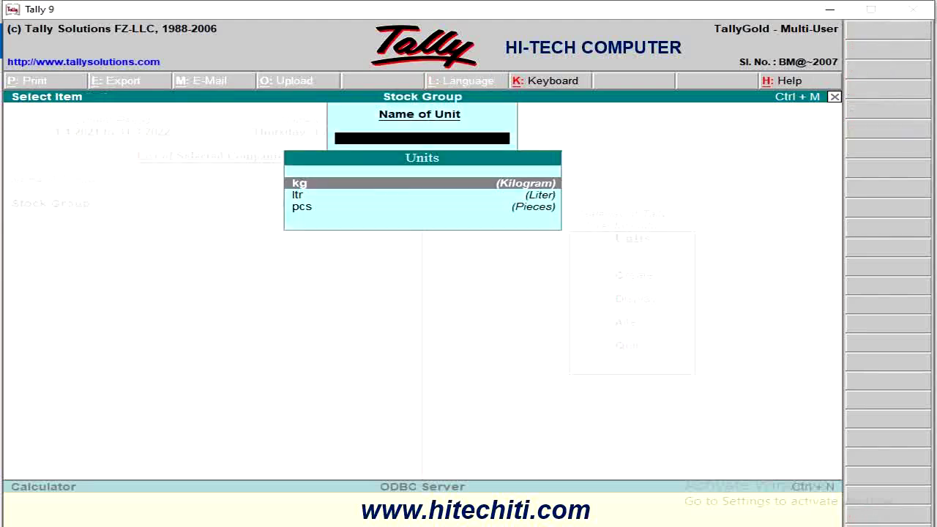
key("Escape")
key("Escape")
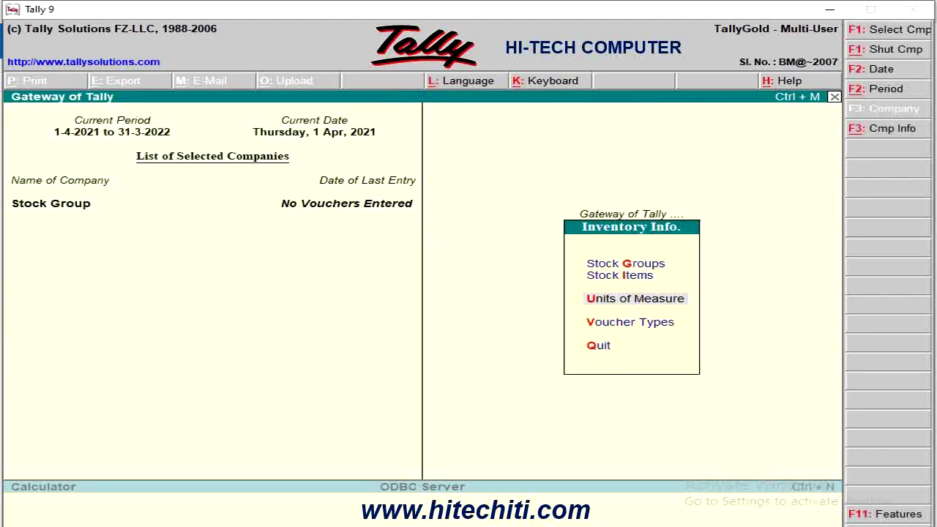
- Create a single stock group named Electronic Item under Primary
key("Up")
key("Up")
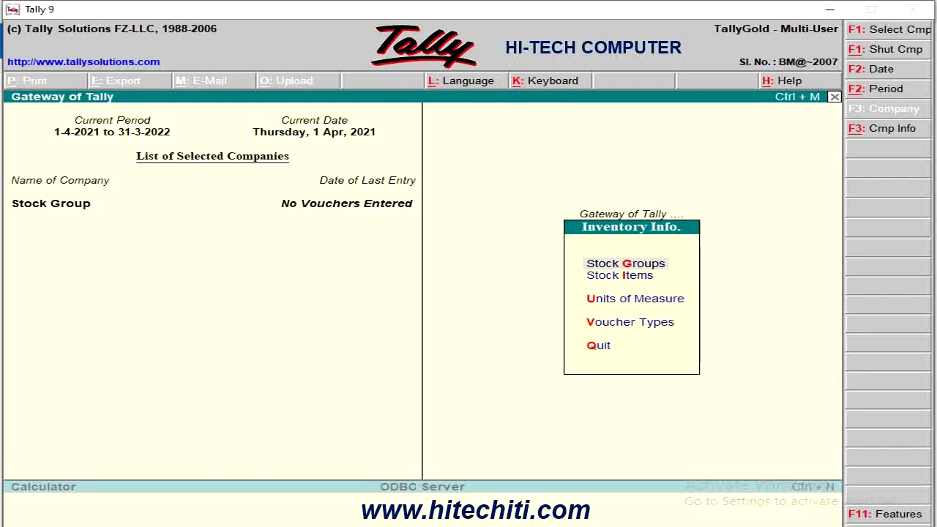
key("Return")
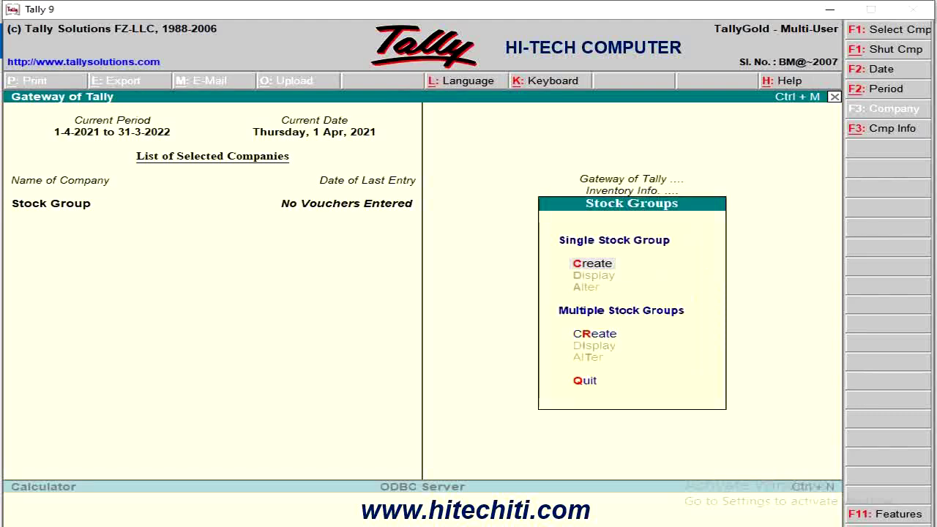
key("Return")
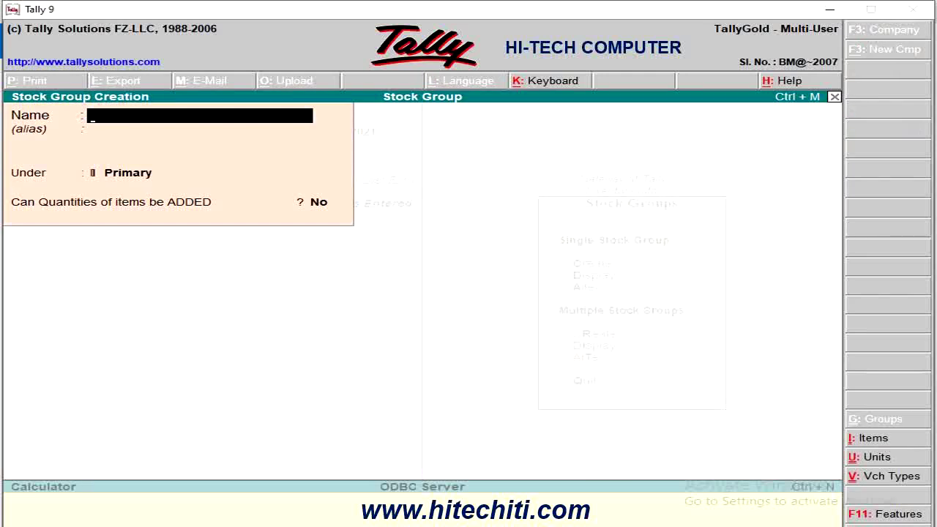
type("Electronic")
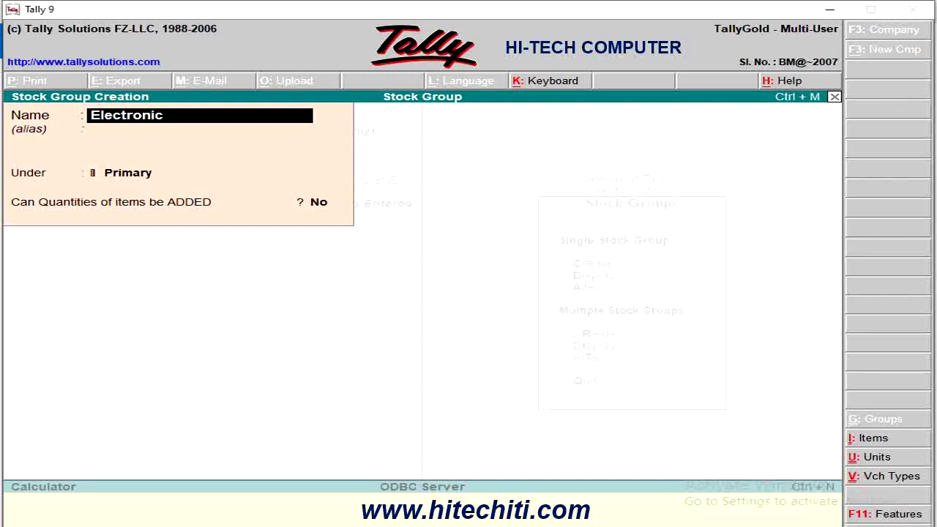
type(" Item")
key("Return")
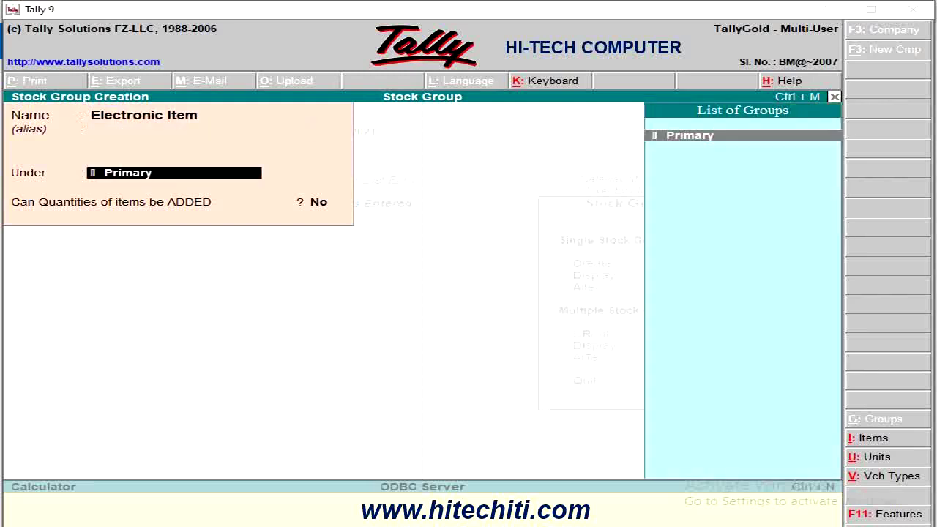
key("Return")
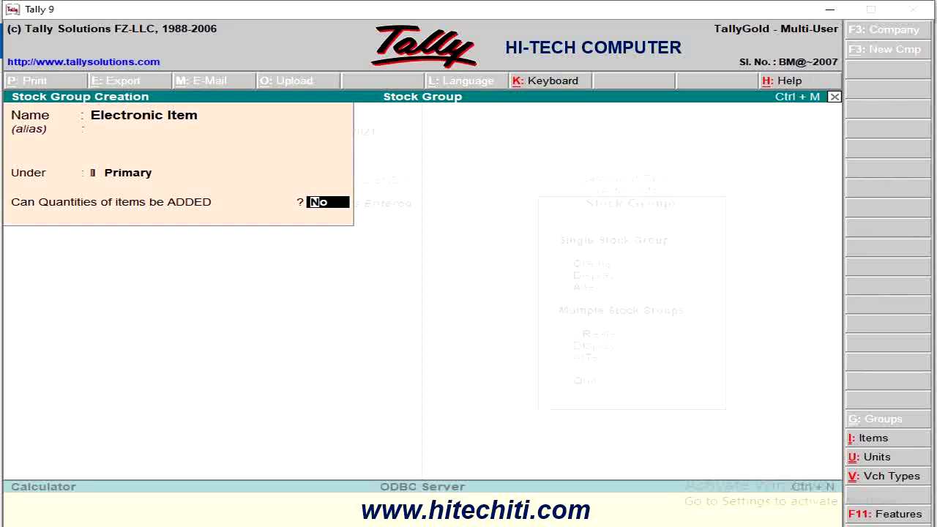
key("Return")
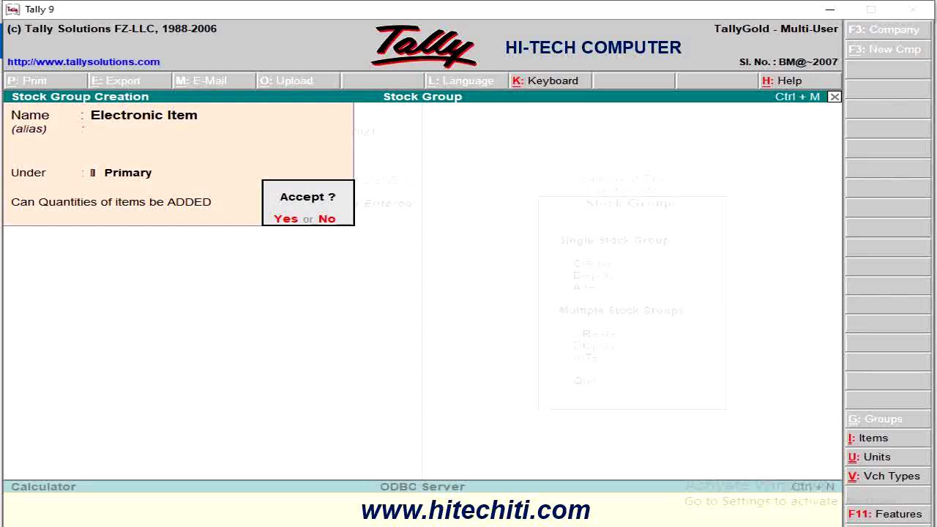
key("y")
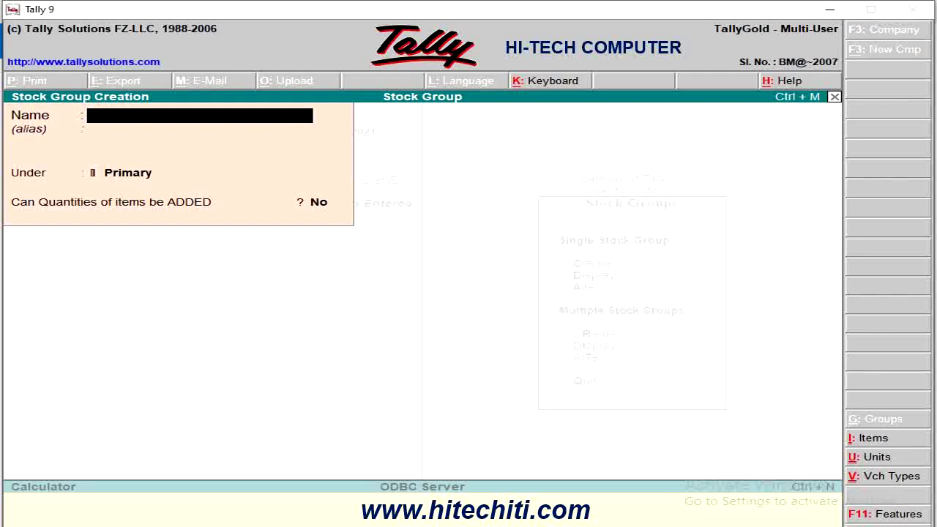
- Create the stock group Led Tv under Electronic Item, with adding of item quantities set to Yes
type("Ledtv")
key("BackSpace")
key("BackSpace")
type("Tv")
key("Return")
key("Return")
key("Down")
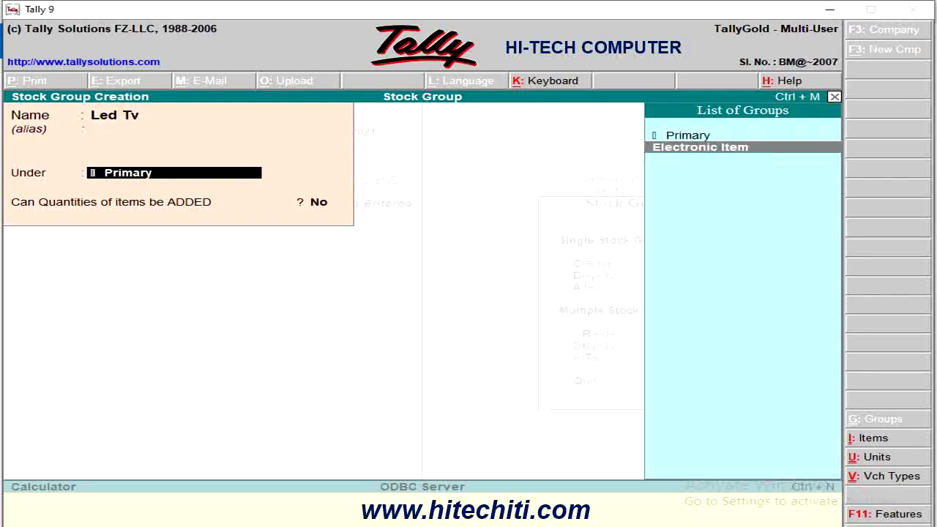
key("Return")
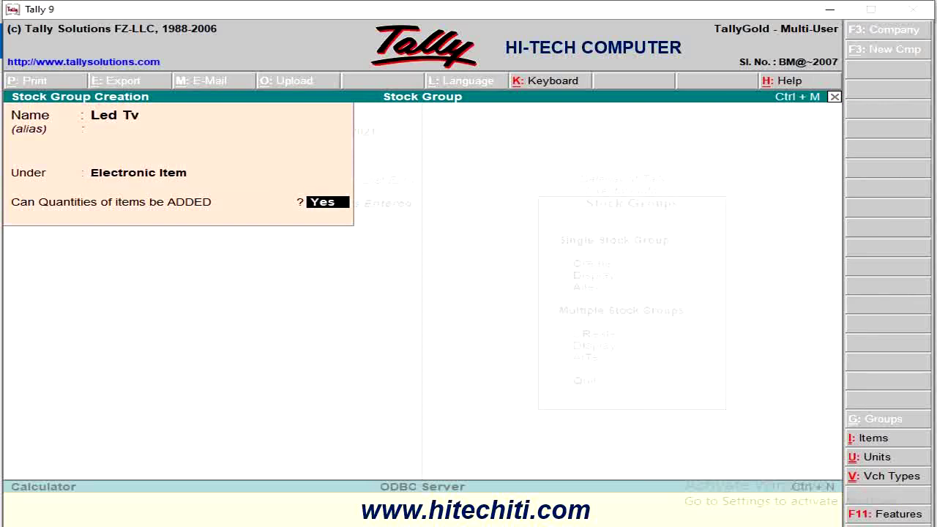
key("Return")
key("Return")
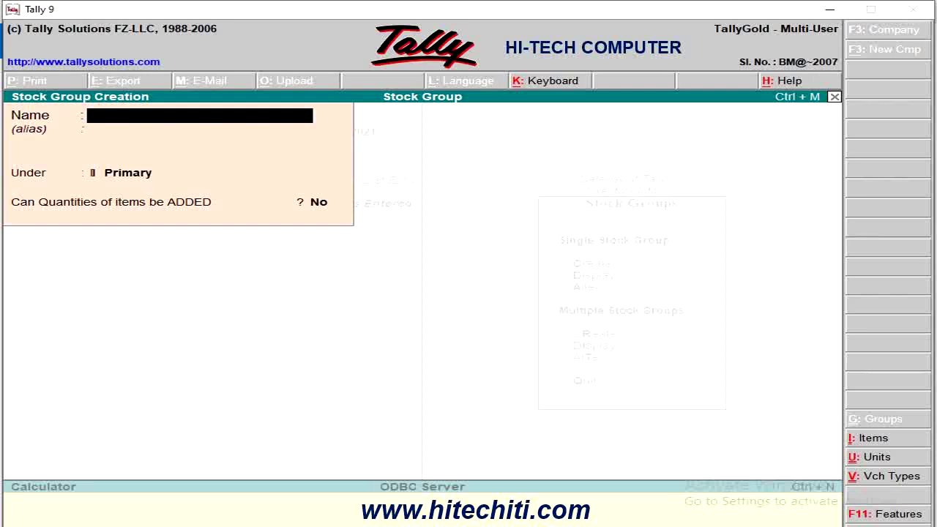
- Create the stock group Fridge under Electronic Item
type("Fridge")
key("Return")
key("Return")
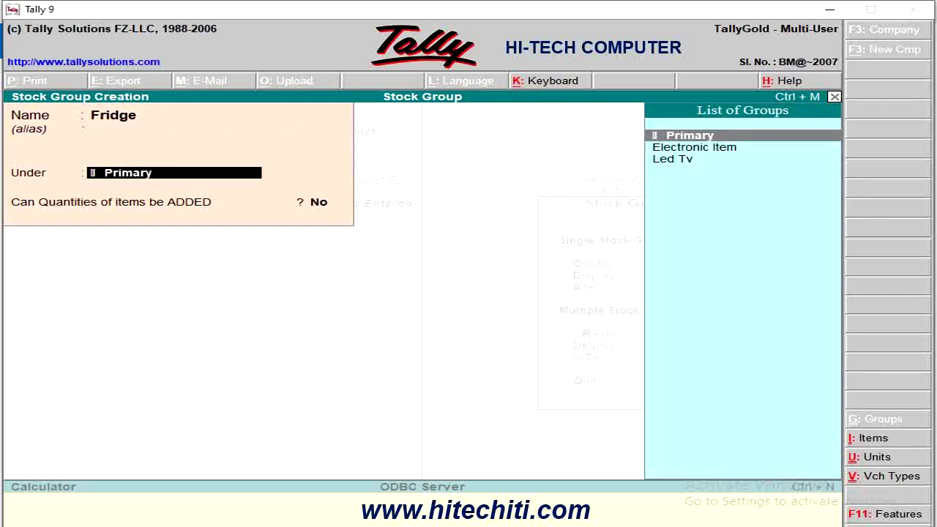
key("Down")
key("Return")
key("Return")
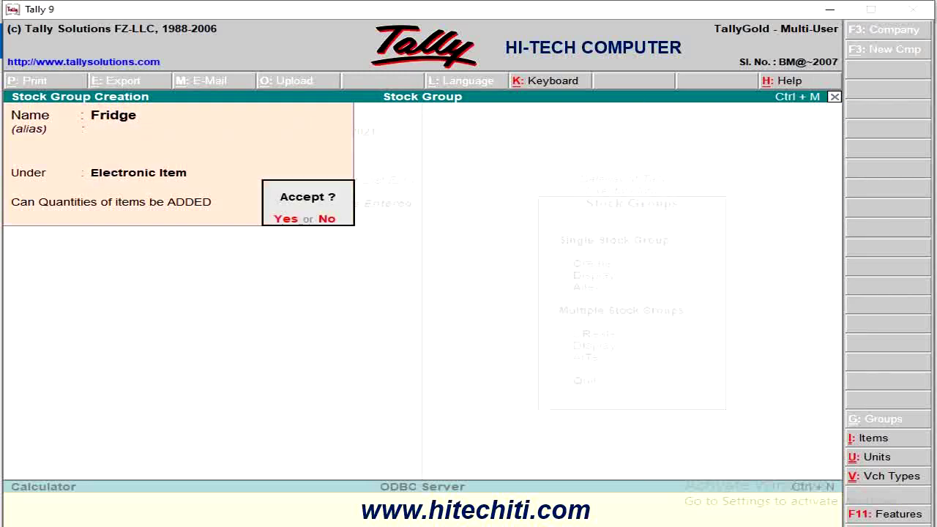
key("Return")
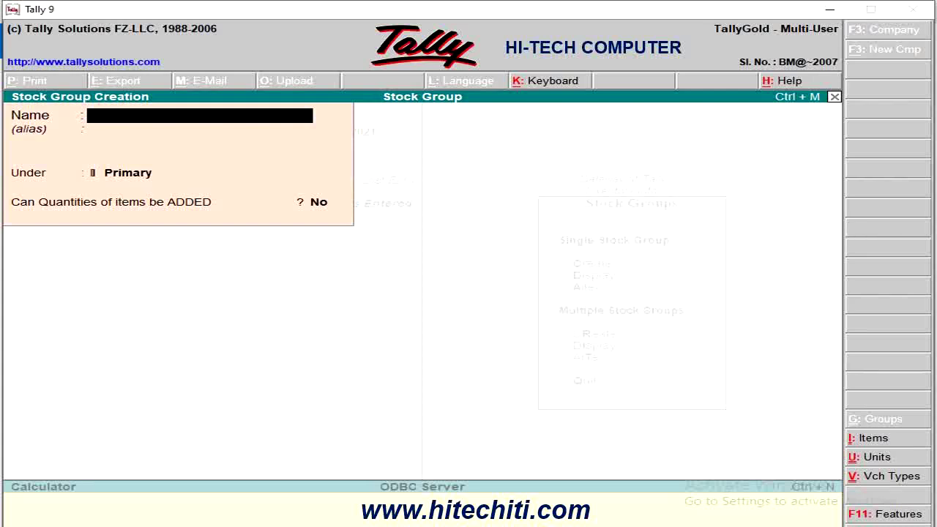
- Create the stock group Lg under Led Tv
type("Lg")
key("Return")
key("Return")
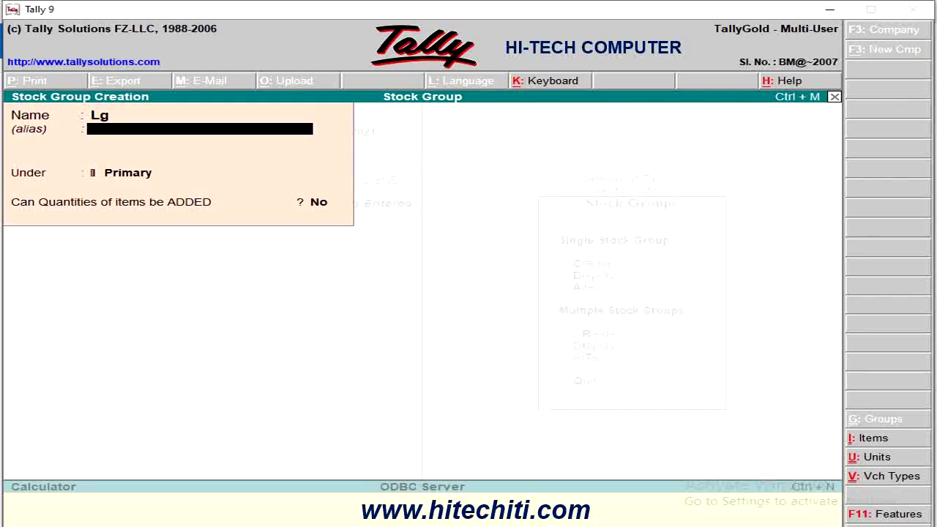
key("Down")
key("Down")
key("Down")
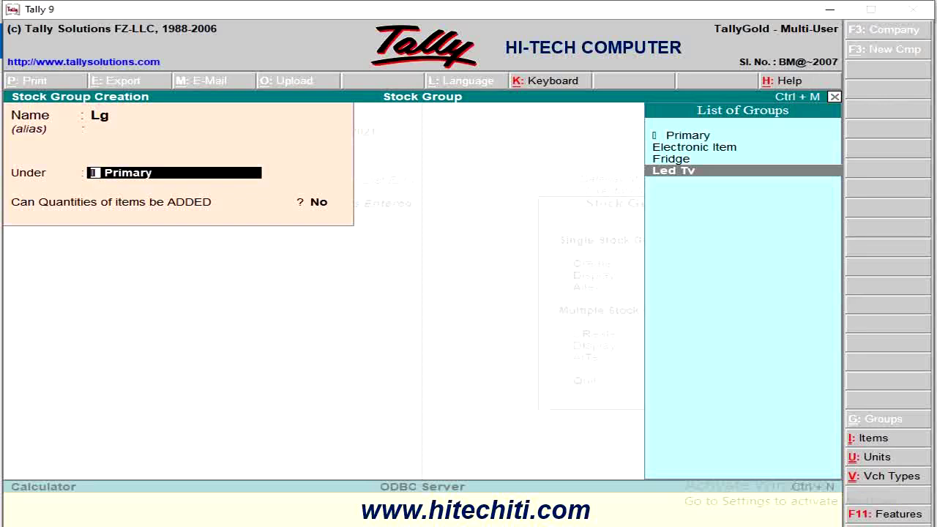
key("Return")
key("Return")
key("Return")
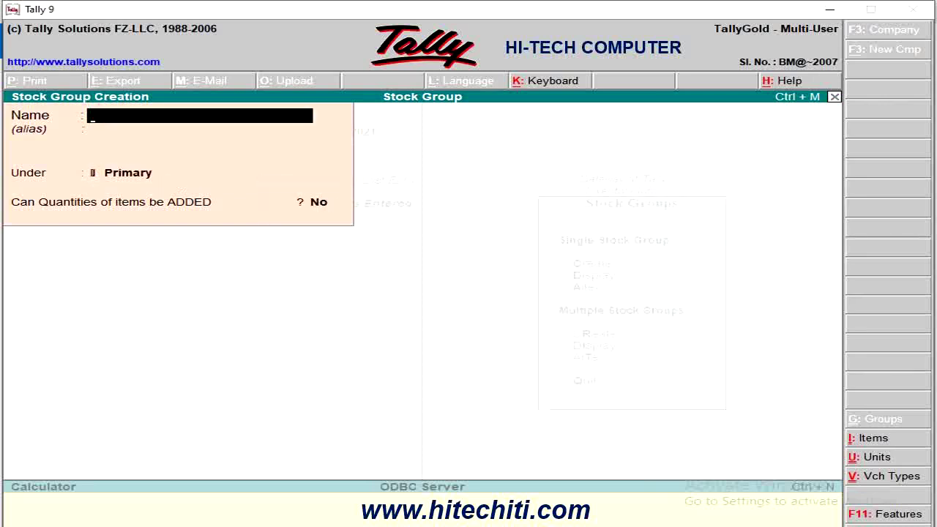
- Create the stock group Samsung under Led Tv
type("Samsung")
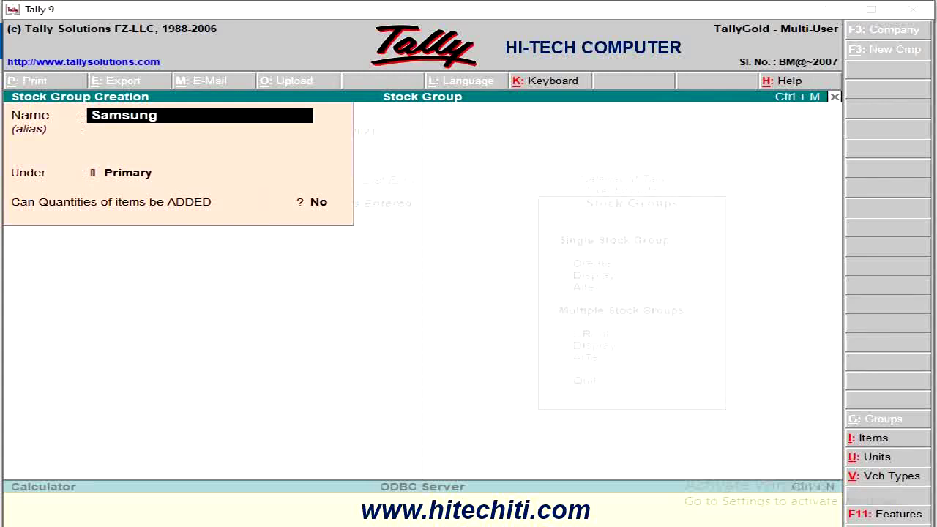
key("Return")
key("Return")
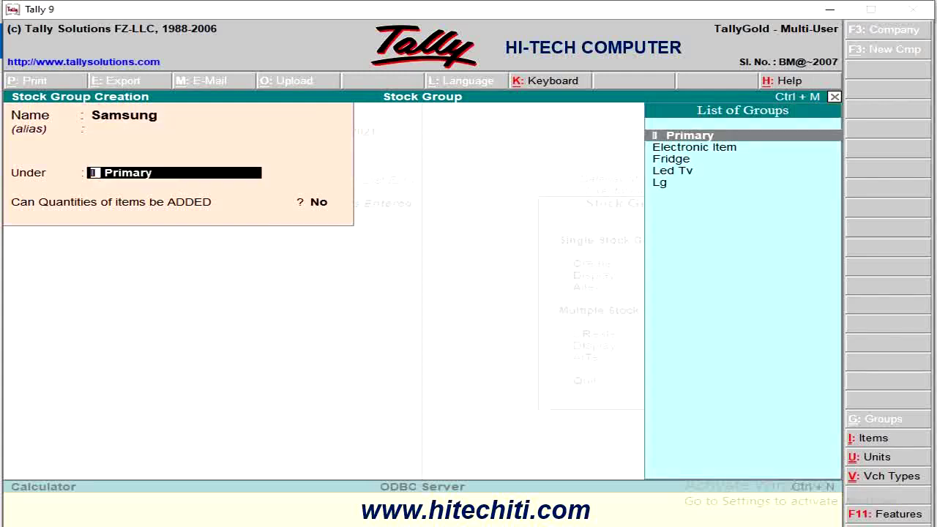
key("Down")
key("Down")
key("Down")
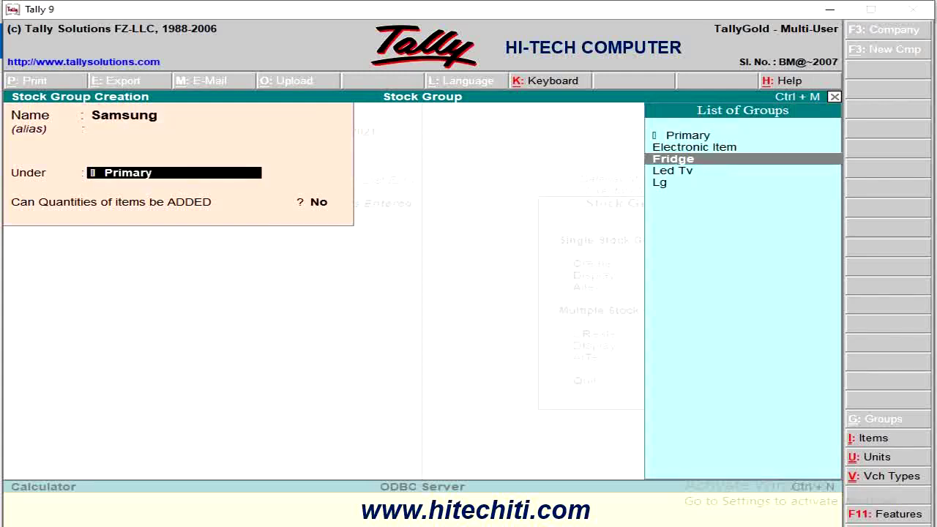
key("Return")
key("Return")
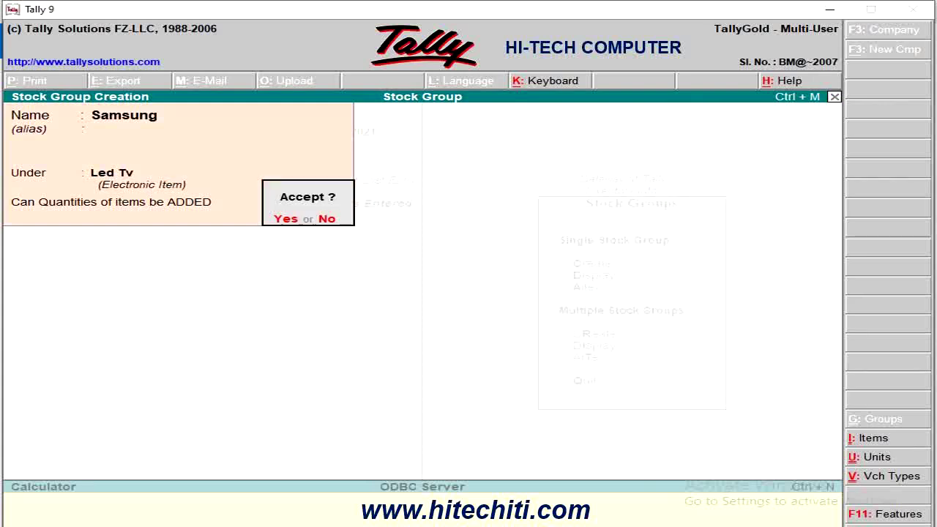
key("Return")
- Create the stock group Sony under Led Tv
type("Son")
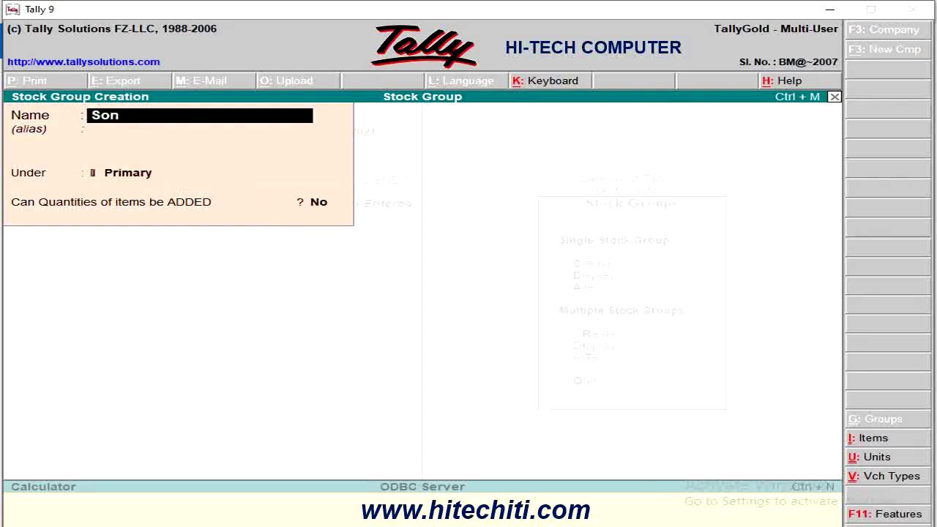
type("y")
key("Return")
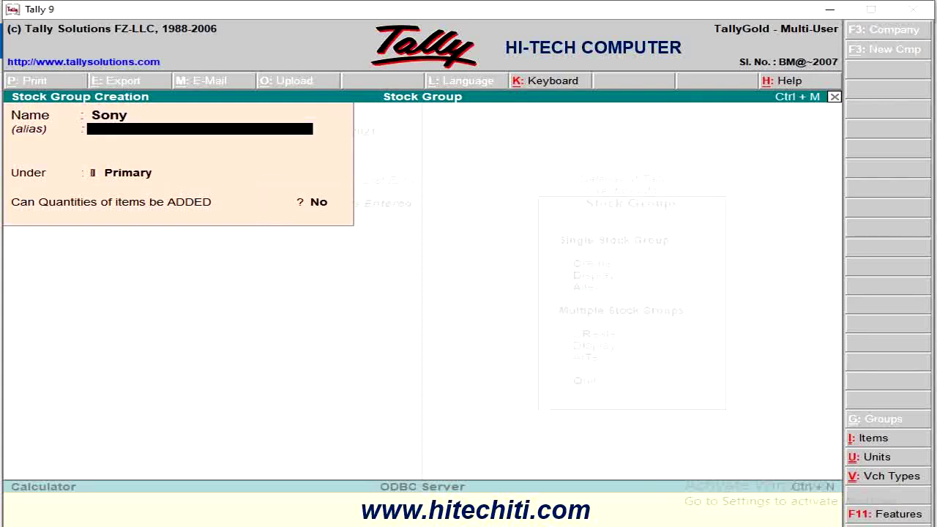
key("Return")
key("Down")
key("Down")
key("Down")
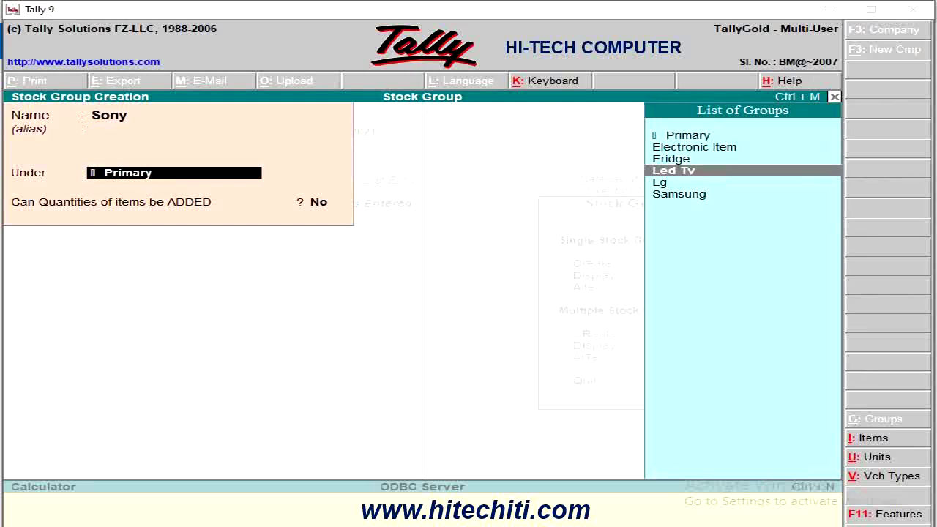
key("Return")
key("Return")
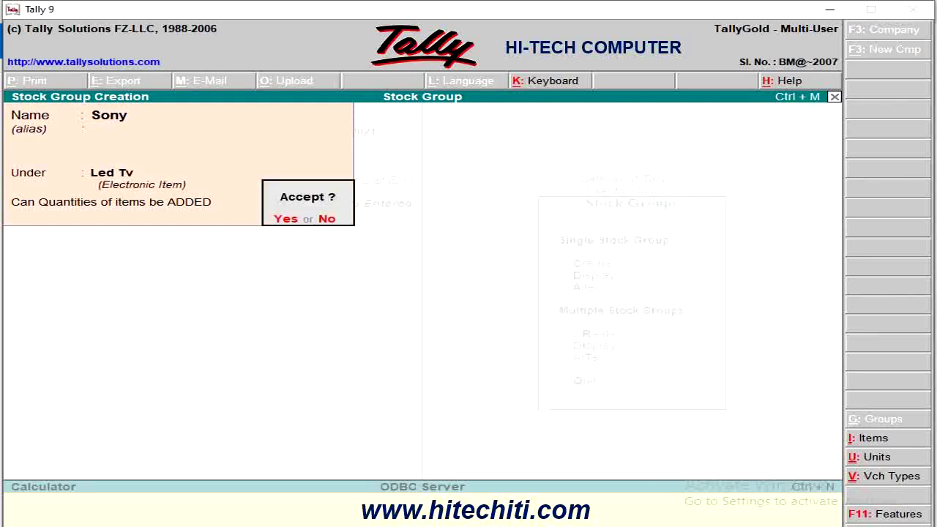
key("Return")
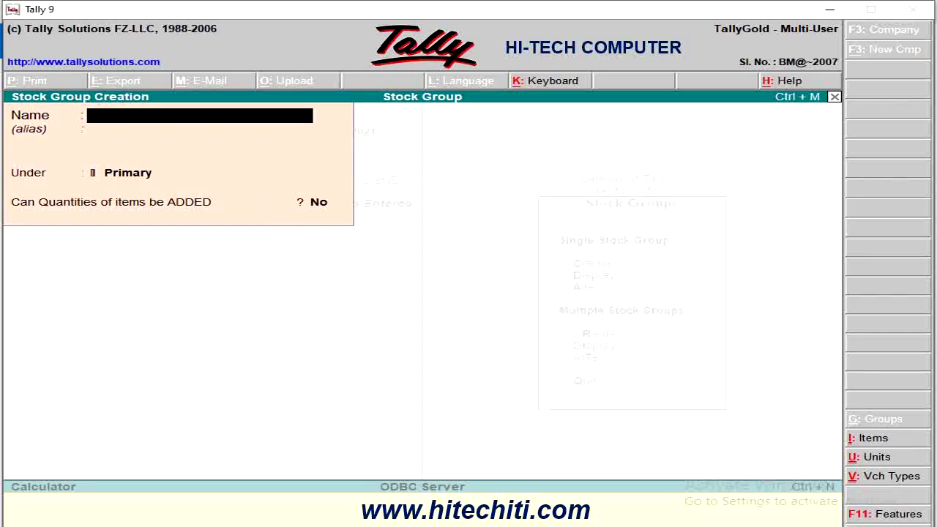
- Create the stock group Videocon under Fridge
type("Videocon")
key("Return")
key("Return")
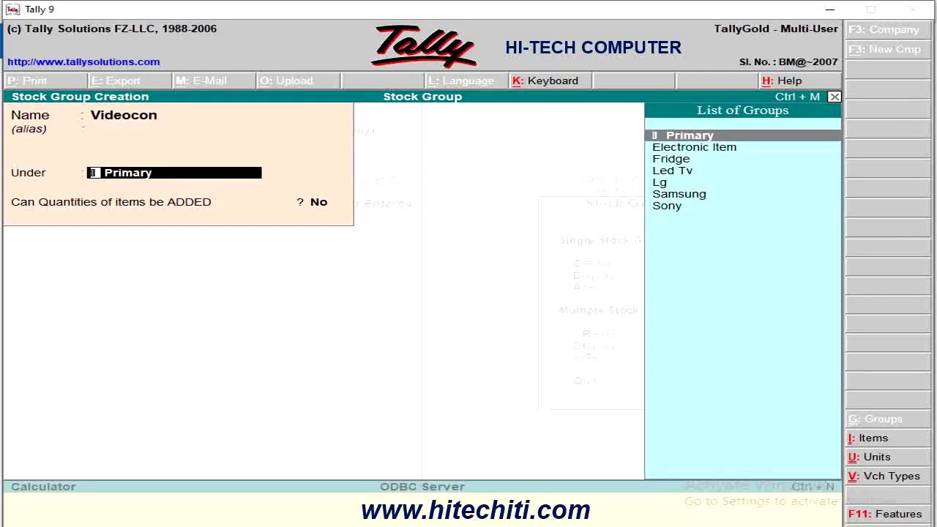
key("Down")
key("Down")
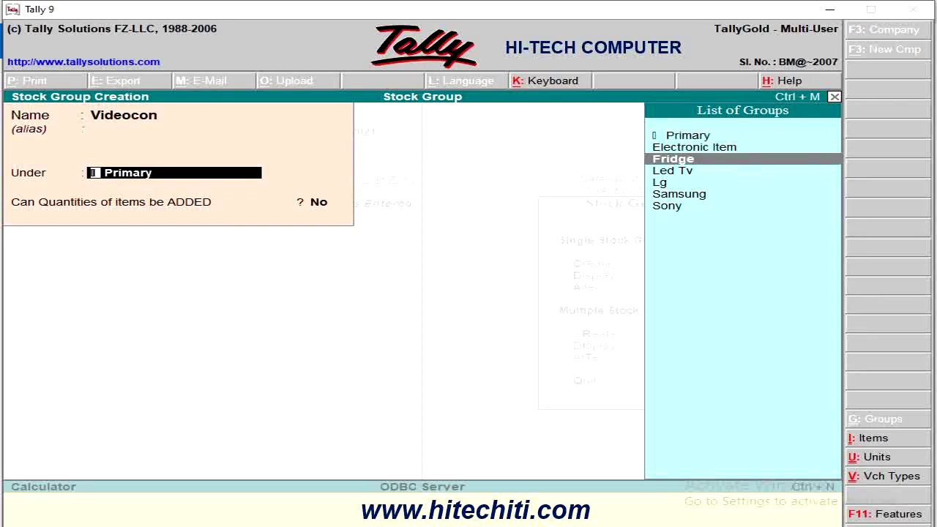
key("Return")
key("Return")
key("Return")
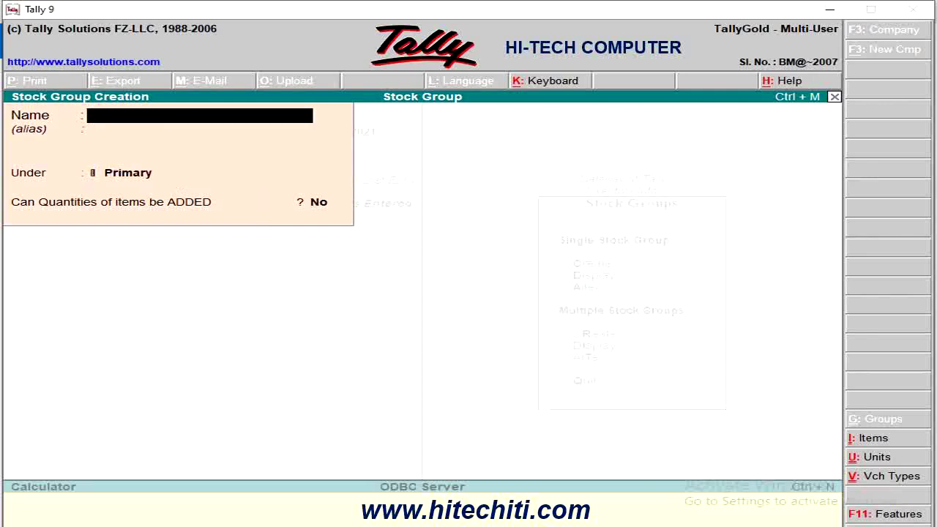
- Create the stock group Godrej under Fridge, and leave stock group creation
type("Godrej")
key("Return")
key("Return")
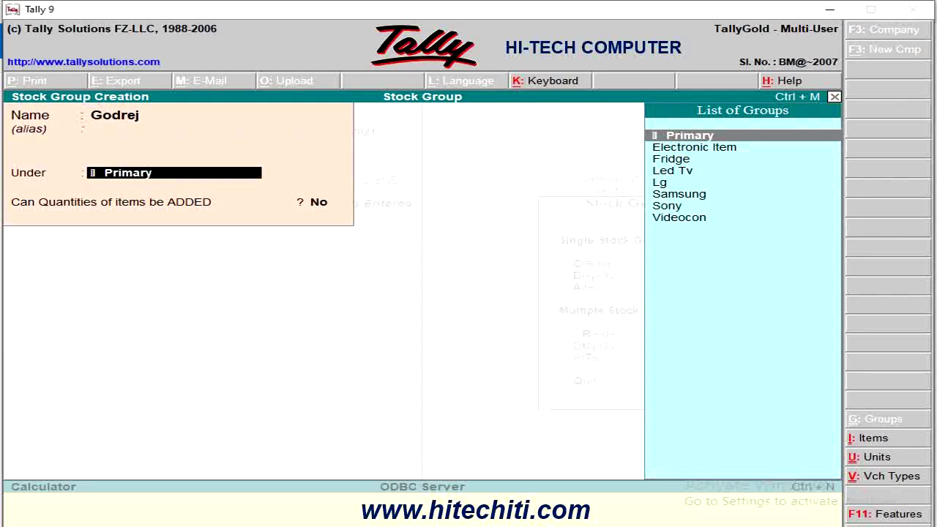
key("Down")
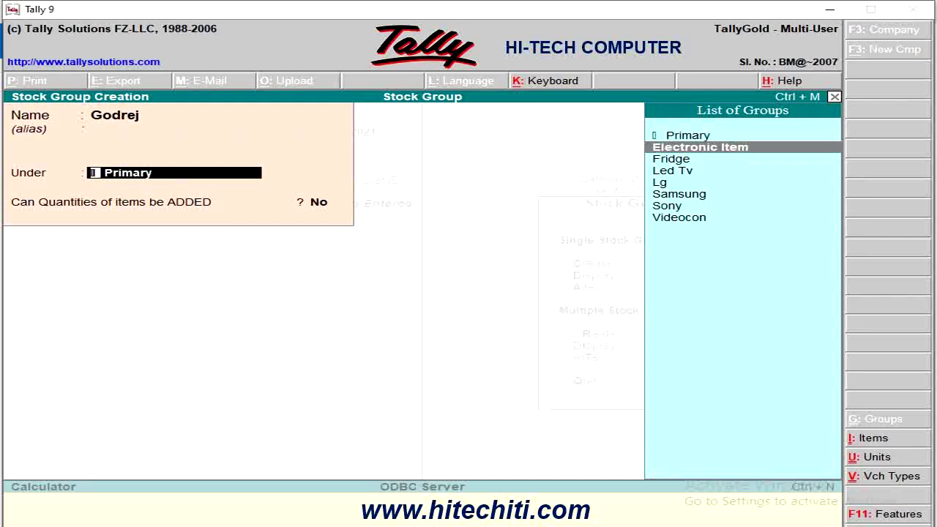
key("Down")
key("Return")
key("Return")
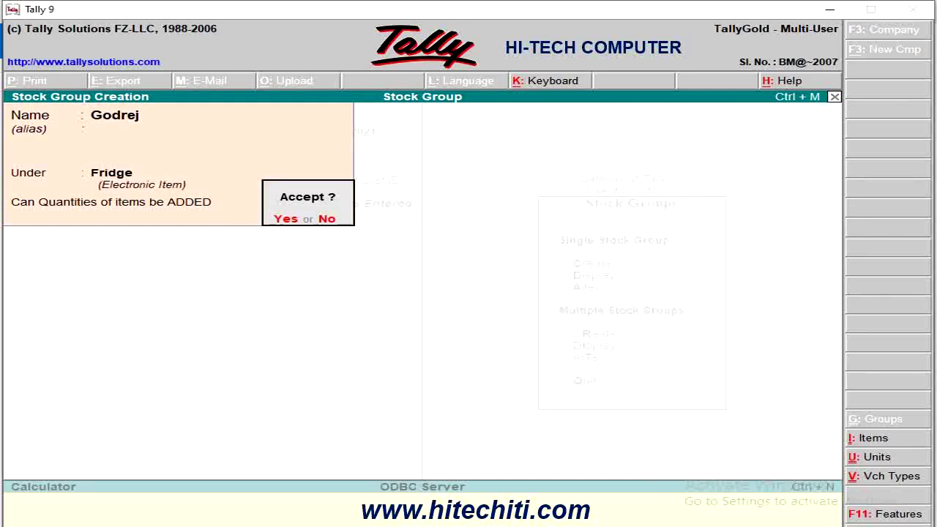
key("Return")
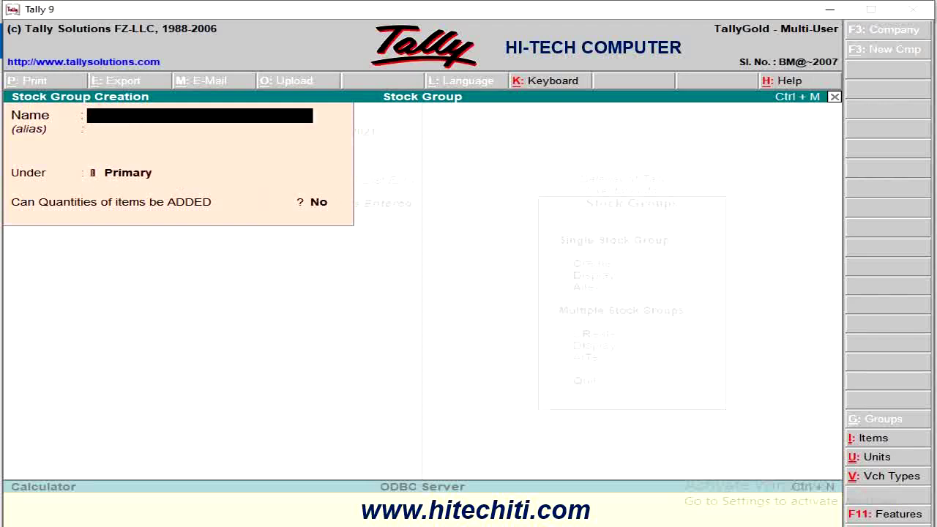
key("Escape")
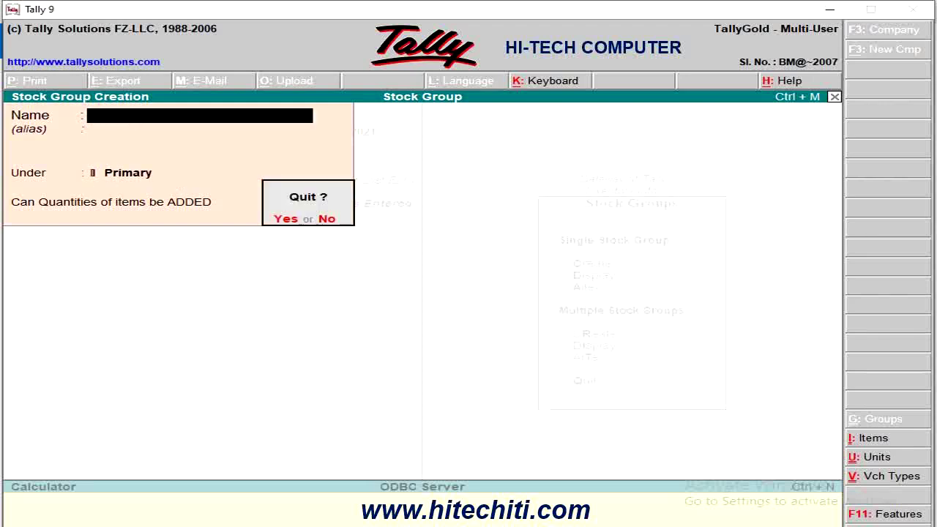
key("Return")
- Check the list of created stock groups for display and for alteration, and return to the inventory masters
key("Down")
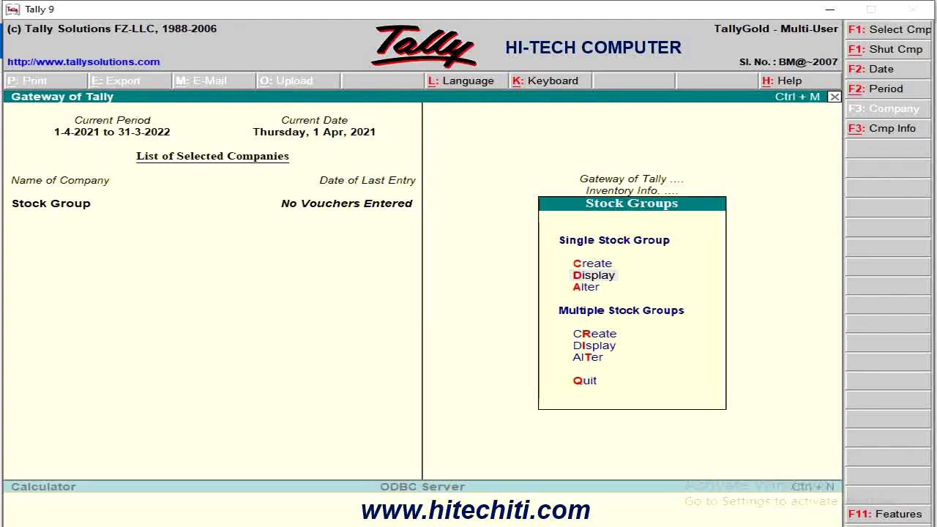
key("Return")
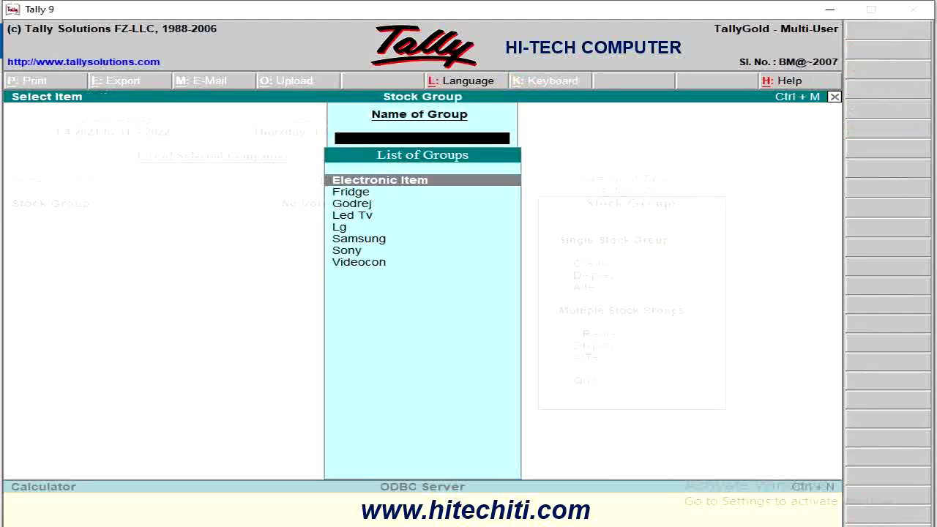
key("Escape")
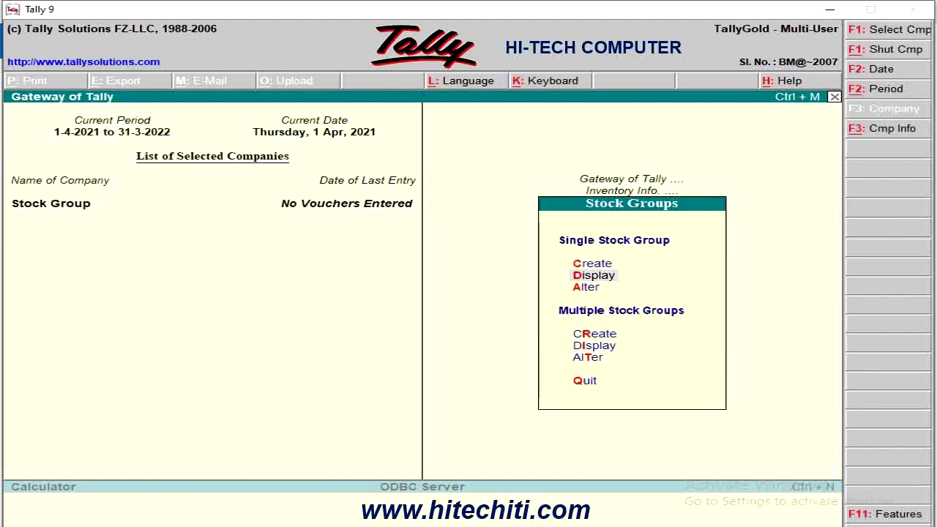
key("Down")
key("Return")
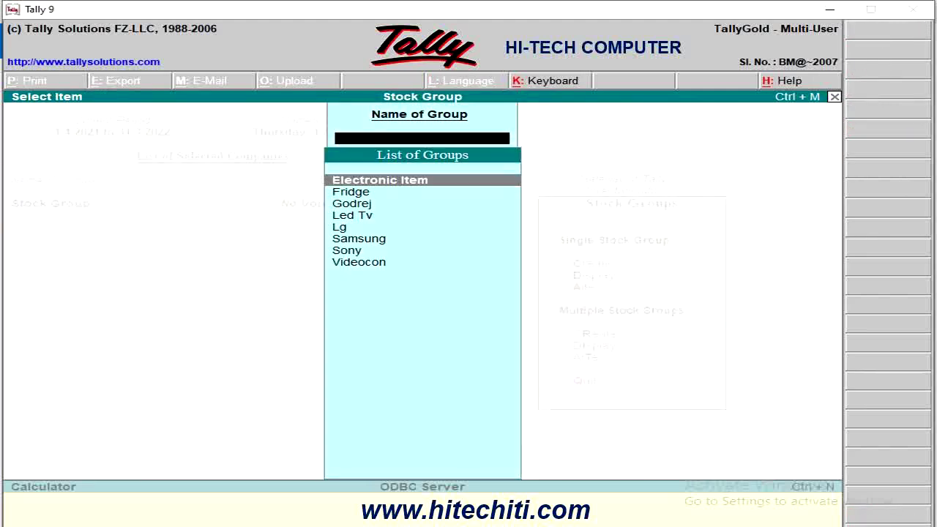
key("Escape")
key("Escape")
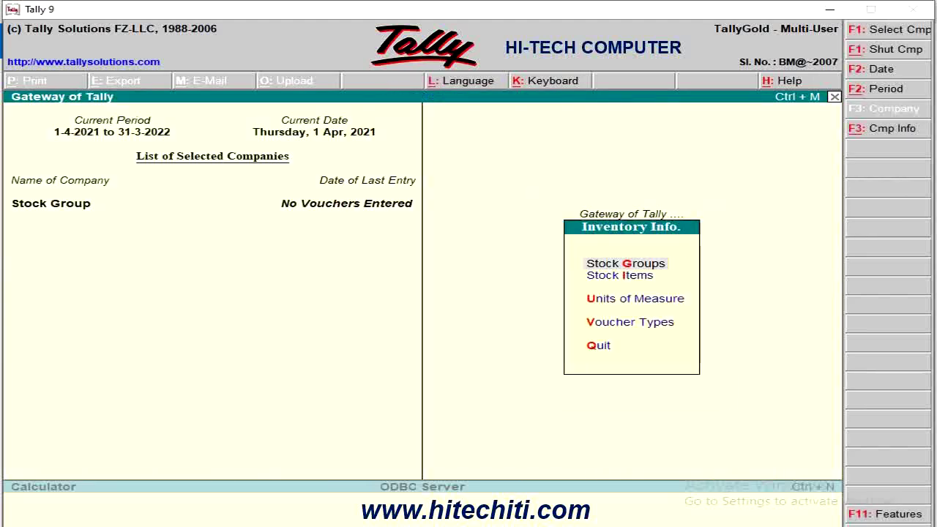
- Set Maintain Stock Categories to Yes in the company's inventory features, save, and reopen the inventory features to check the setting
key("Down")
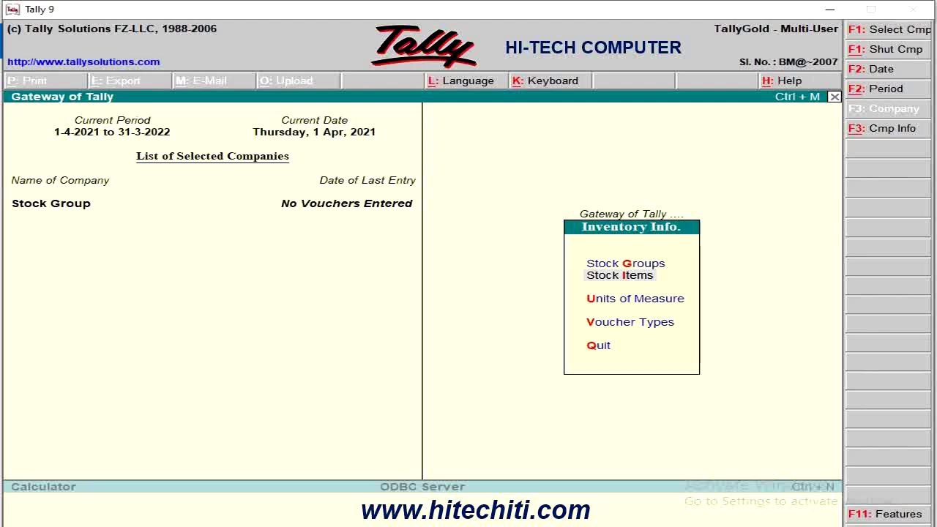
left_click(890, 515)
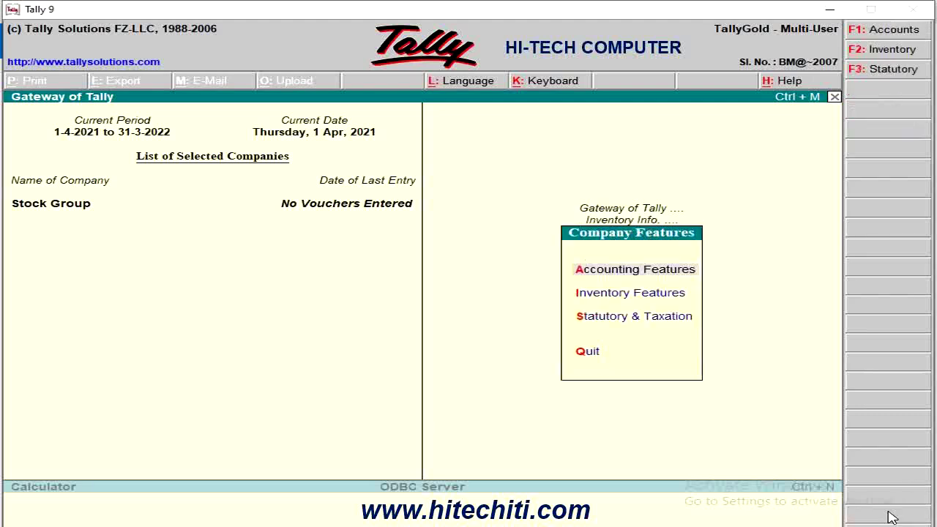
left_click(636, 295)
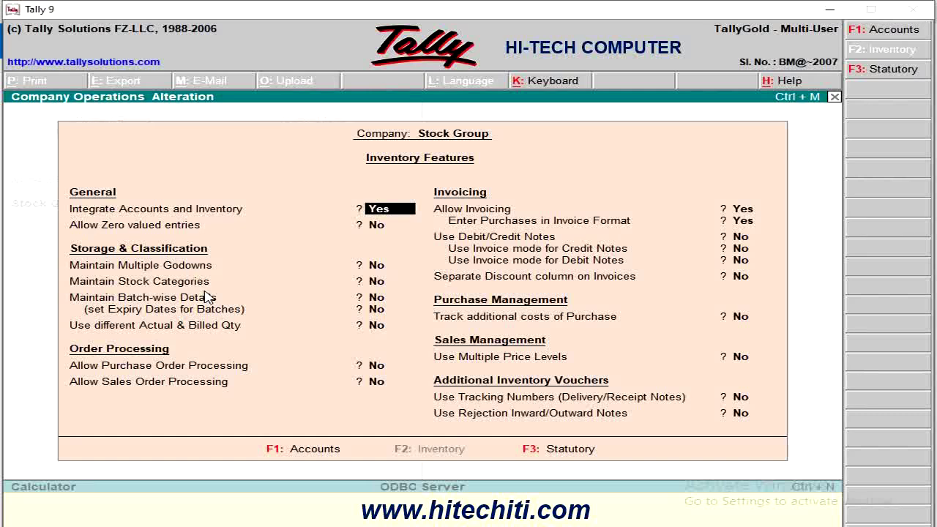
left_click(376, 282)
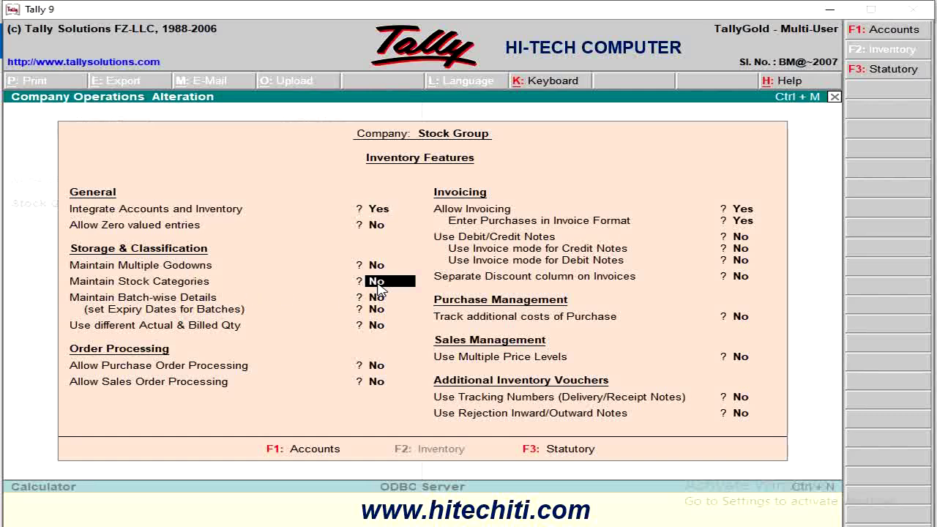
type("y")
key("Return")
key("ctrl+a")
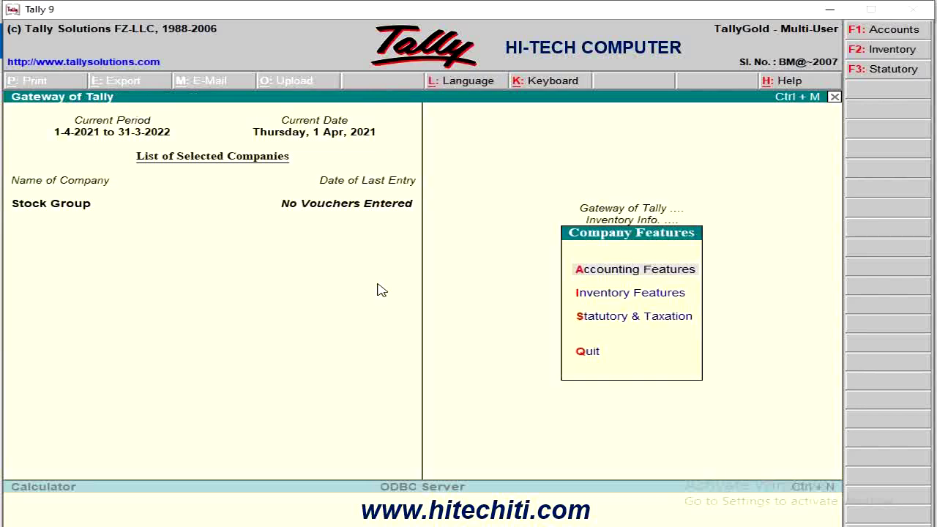
key("Down")
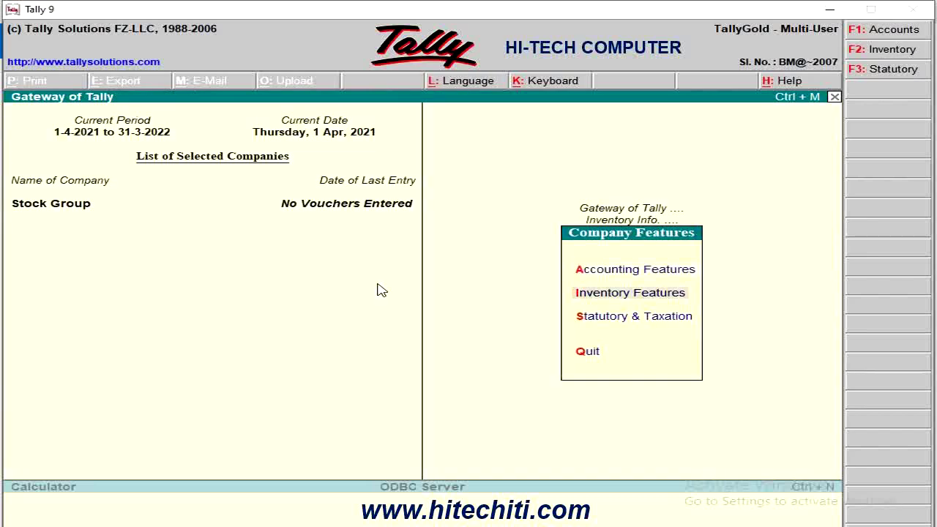
key("Return")
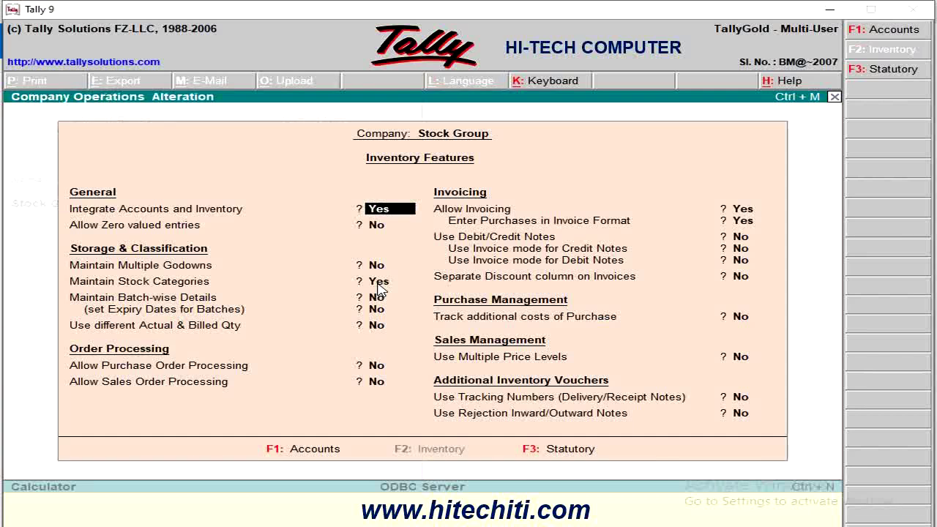
- Leave the inventory features and create the stock category 32" Led Tv under Primary
key("Escape")
key("y")
key("Escape")
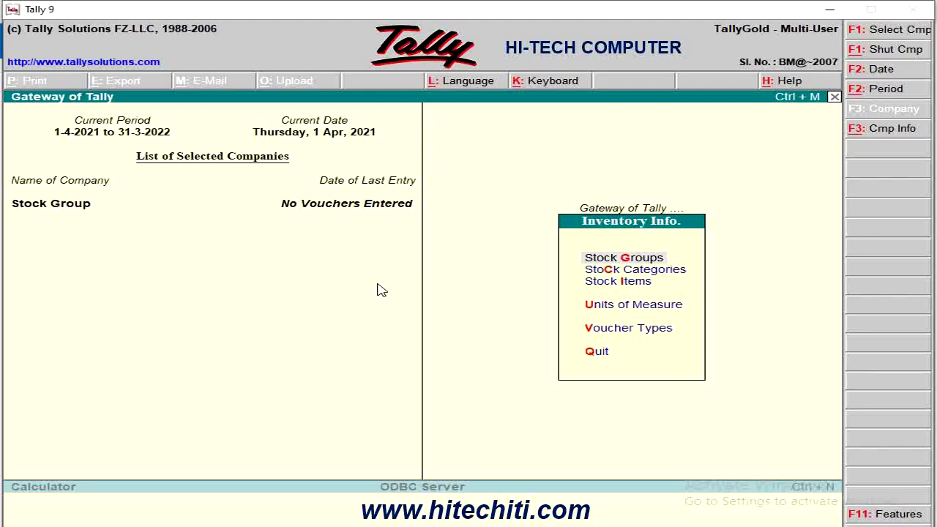
key("Down")
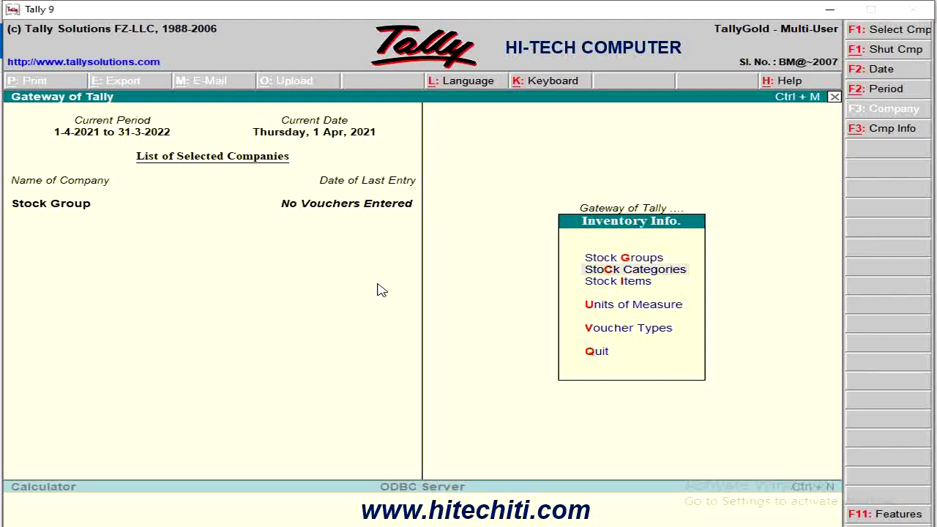
key("Return")
key("Return")
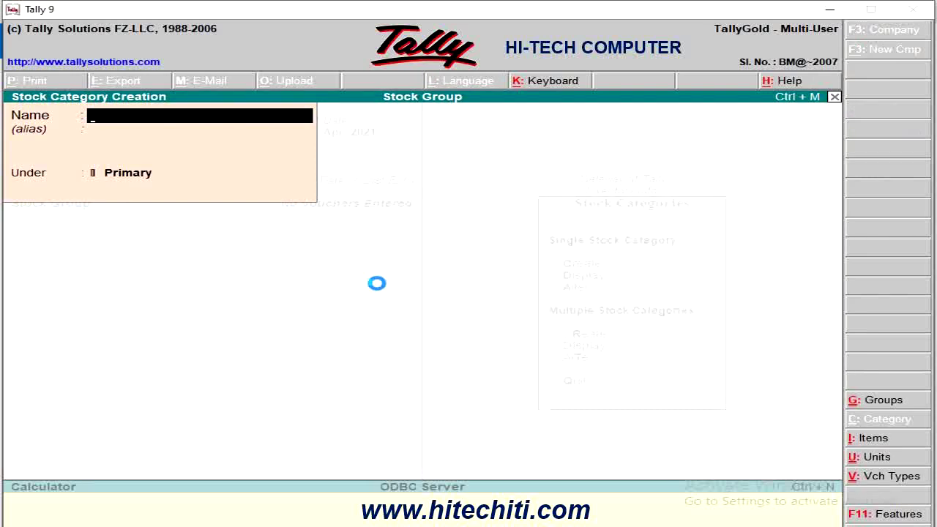
type("32\" Led Tv")
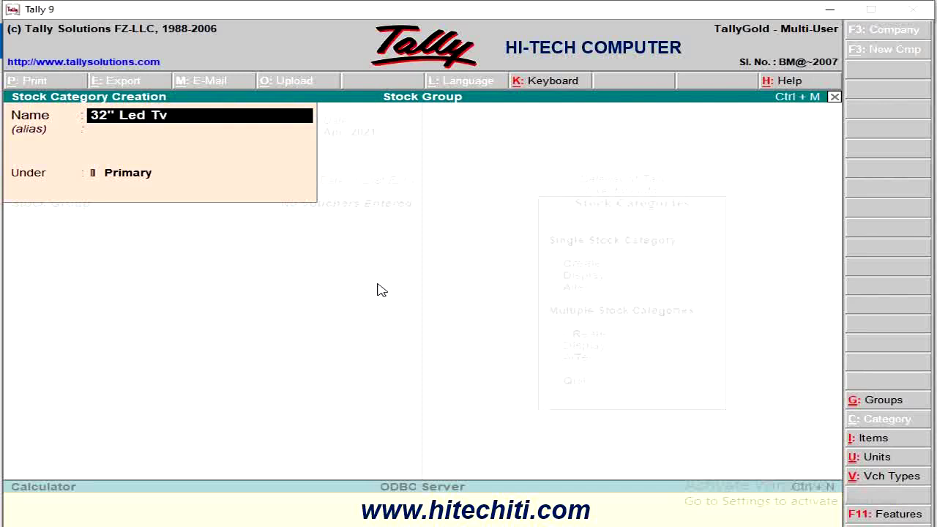
key("Return")
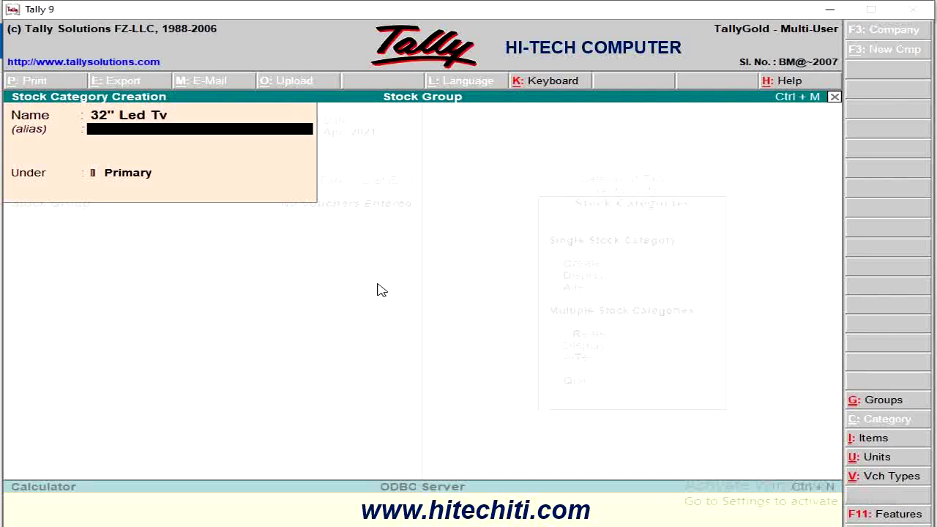
key("Return")
key("Return")
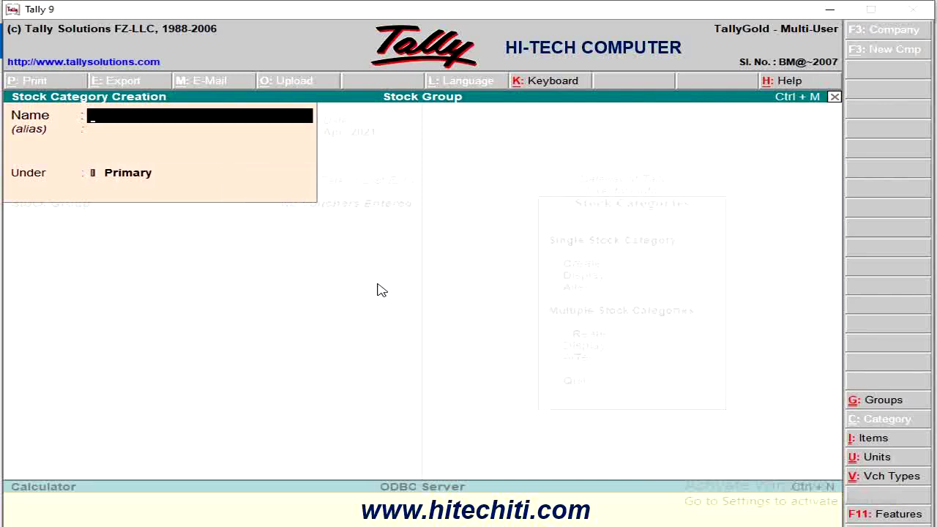
- Create the stock category 54" Led Tv under Primary
type("54\" Ledtv")
key("BackSpace")
key("BackSpace")
type("Tv")
key("Return")
key("Return")
key("Return")
key("Return")
- Create the stock category 43" Led Tv under Primary
type("43\" Lw")
key("BackSpace")
type("ed Tv")
key("Return")
key("Return")
key("Return")
key("Return")
- Create the stock category 200 Ltr under Primary
type("200 Ltr")
key("Return")
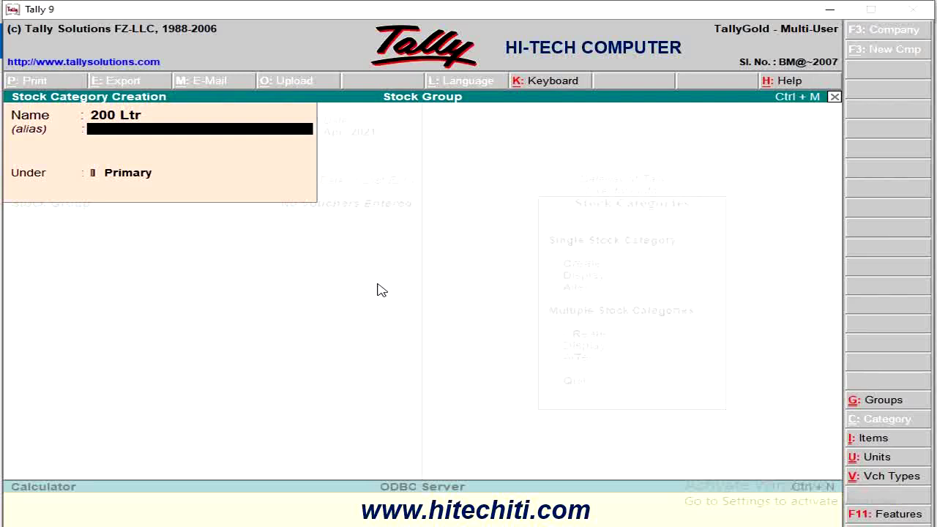
key("Return")
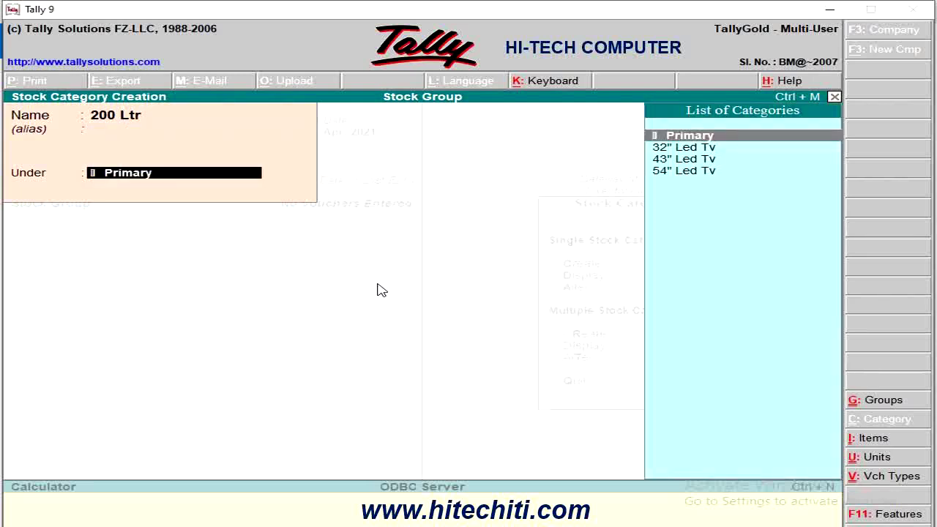
key("Return")
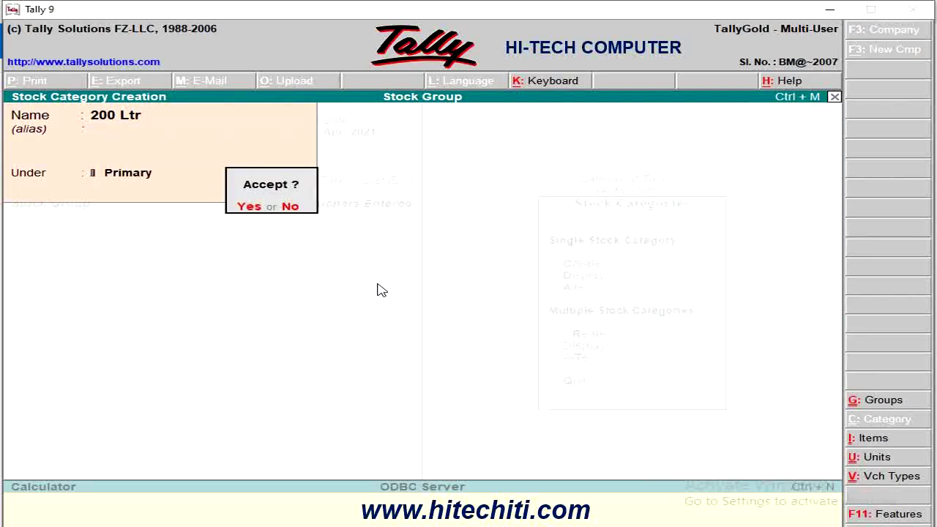
type("y3")
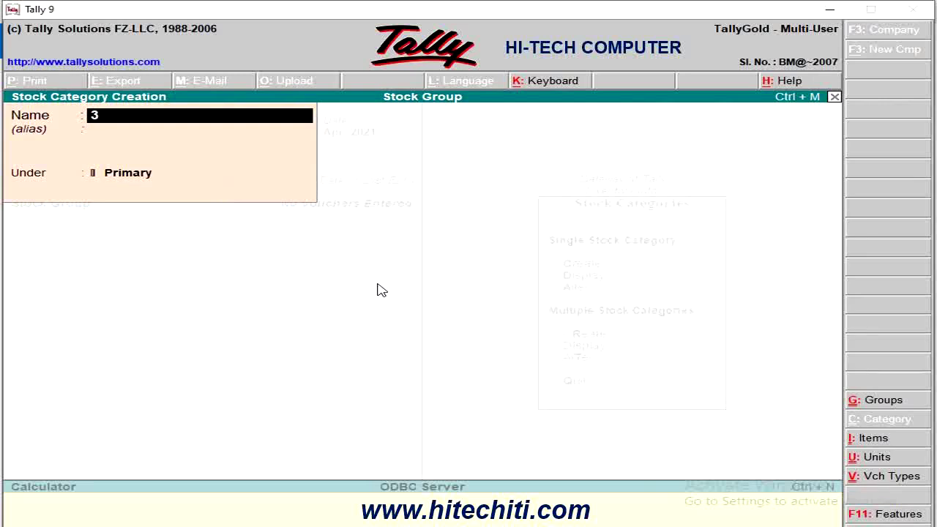
- Create the stock category 300 Ltr under Primary, and leave stock category creation
type("00 Ltr")
key("Return")
key("Return")
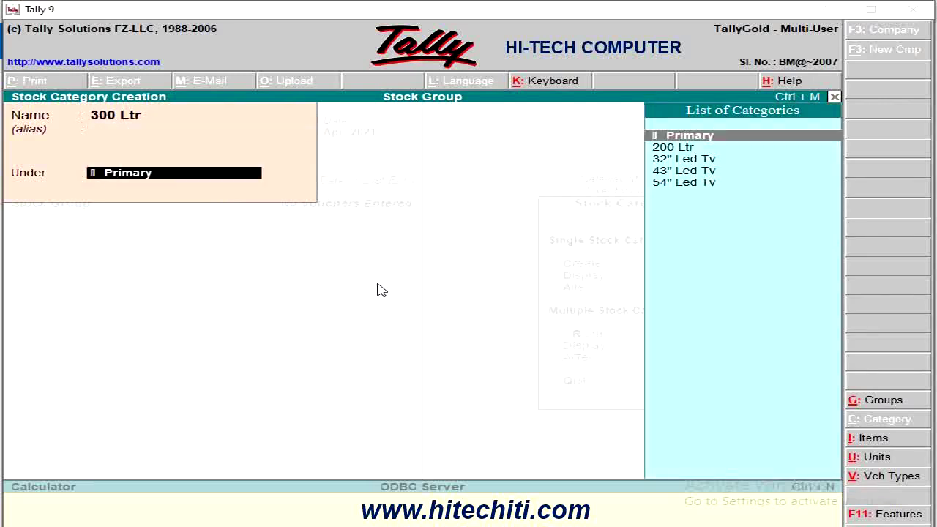
key("Return")
key("Return")
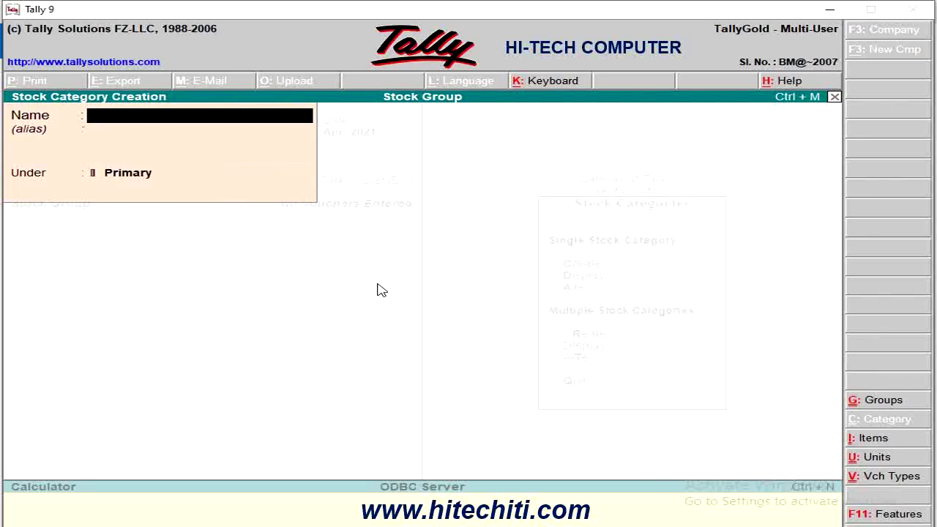
key("Escape")
key("Return")
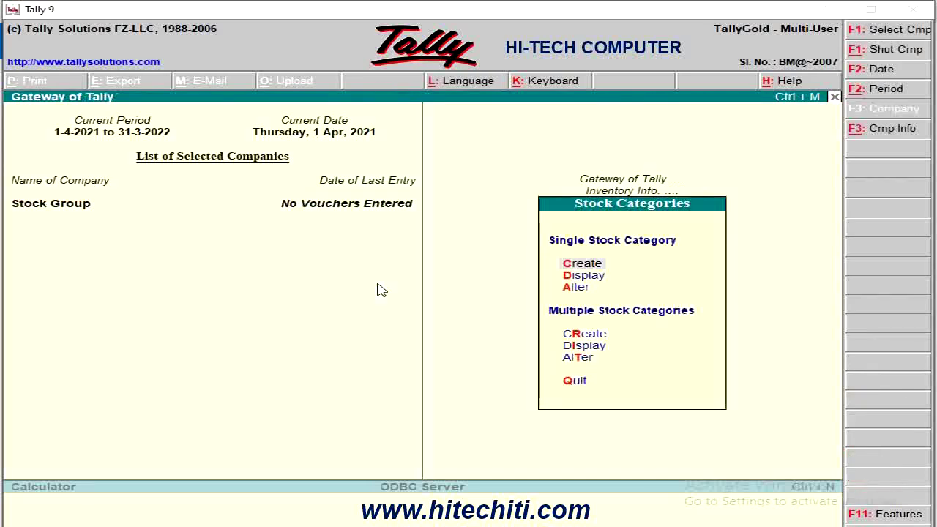
- Check the list of created stock categories for display, and return to the inventory masters
key("Down")
key("Return")
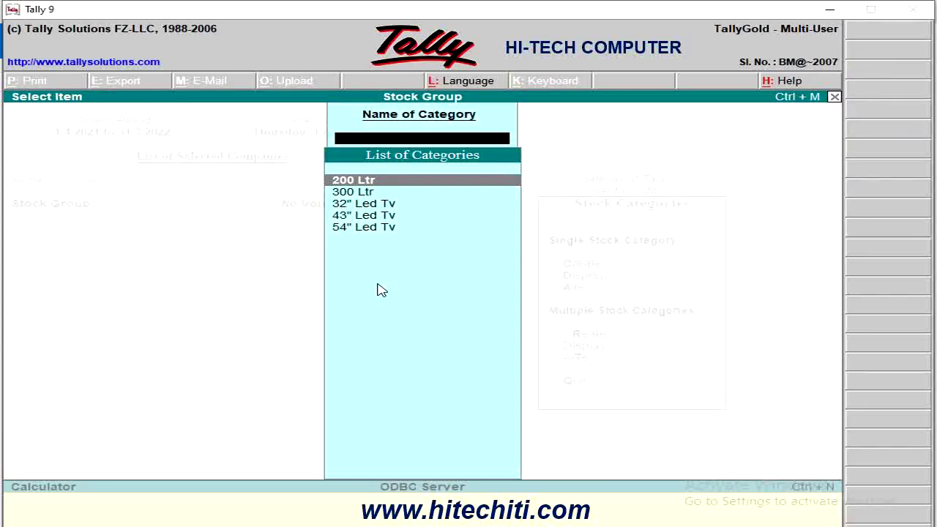
key("Escape")
key("Escape")
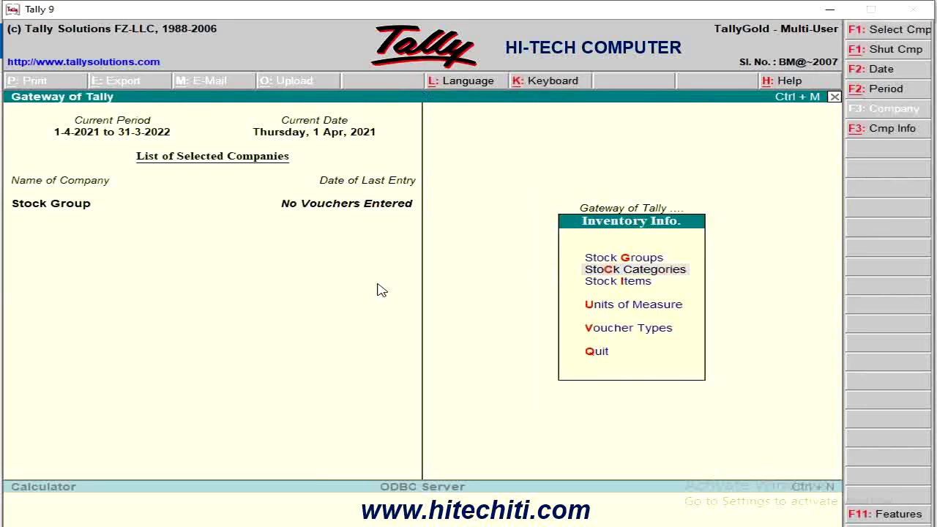
- Start creating a single stock item and name it 32" Led Tv Lg, without an alias
key("Down")
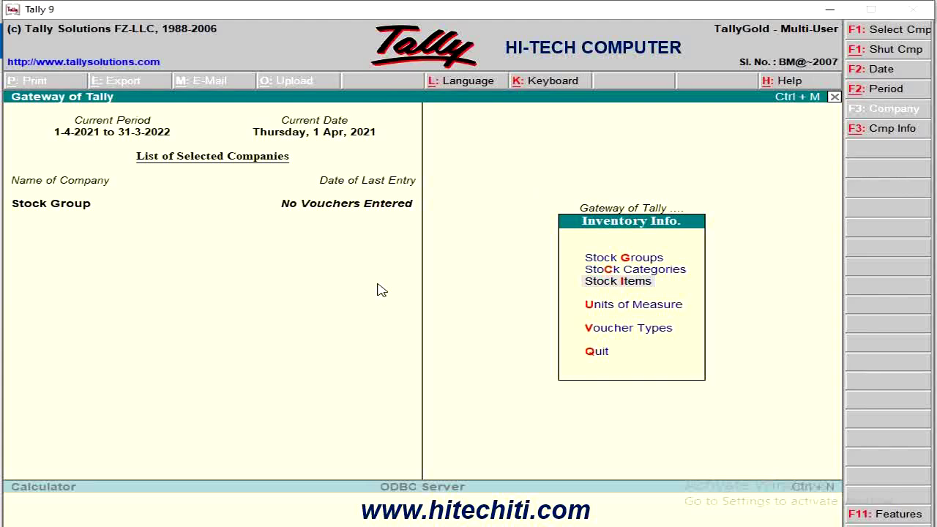
key("Return")
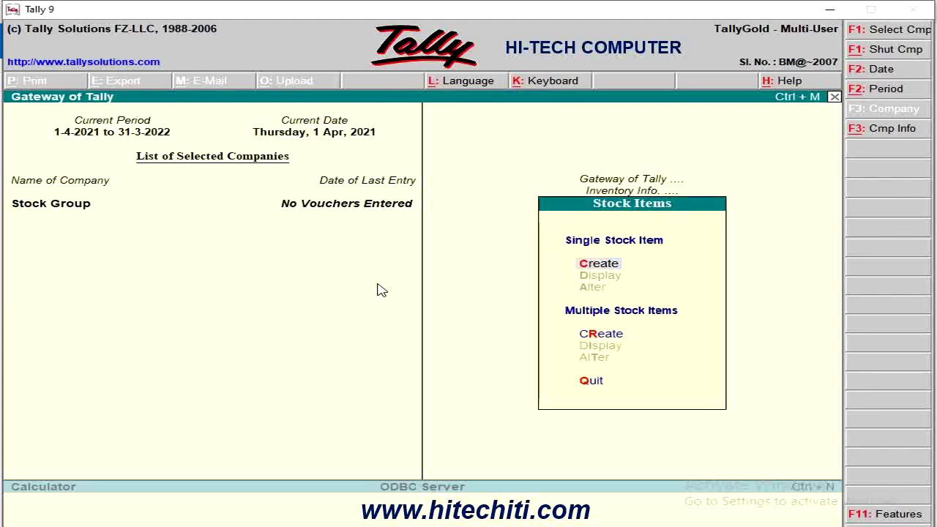
key("Down")
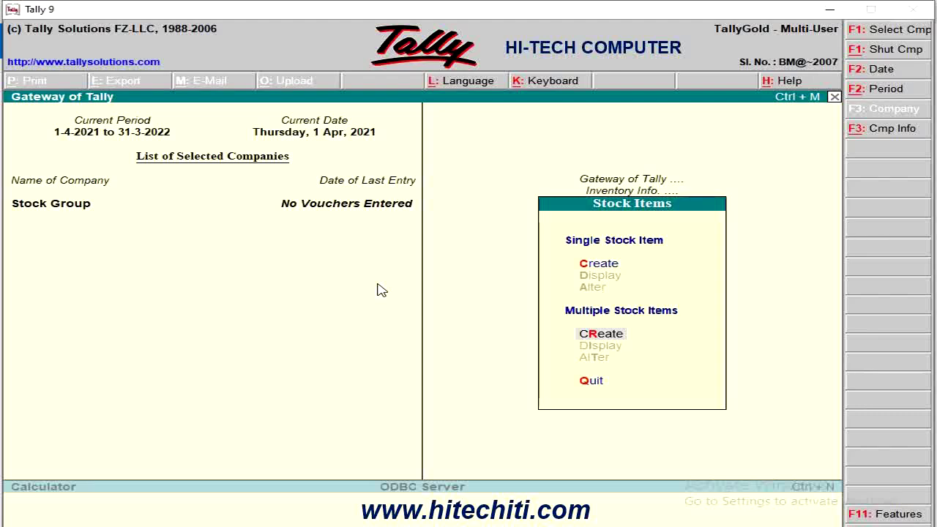
key("c")
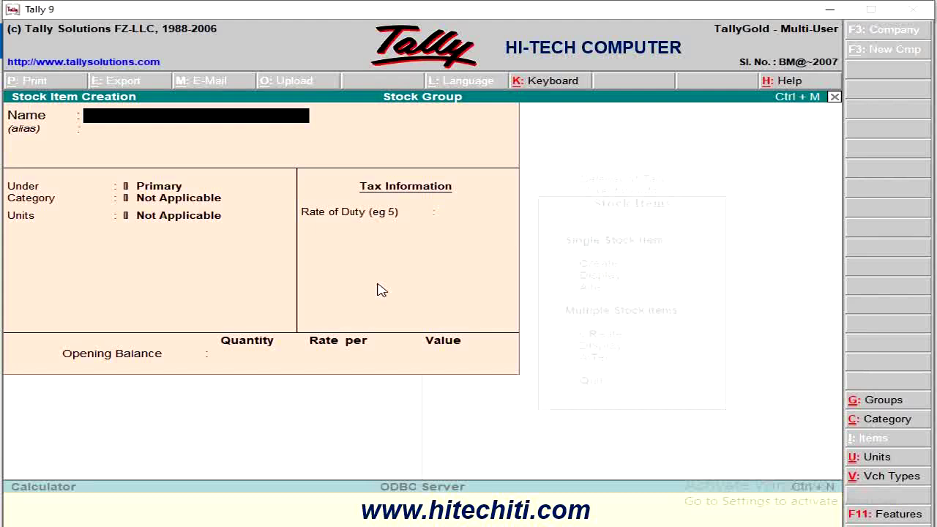
type("32\" Led")
type("lg")
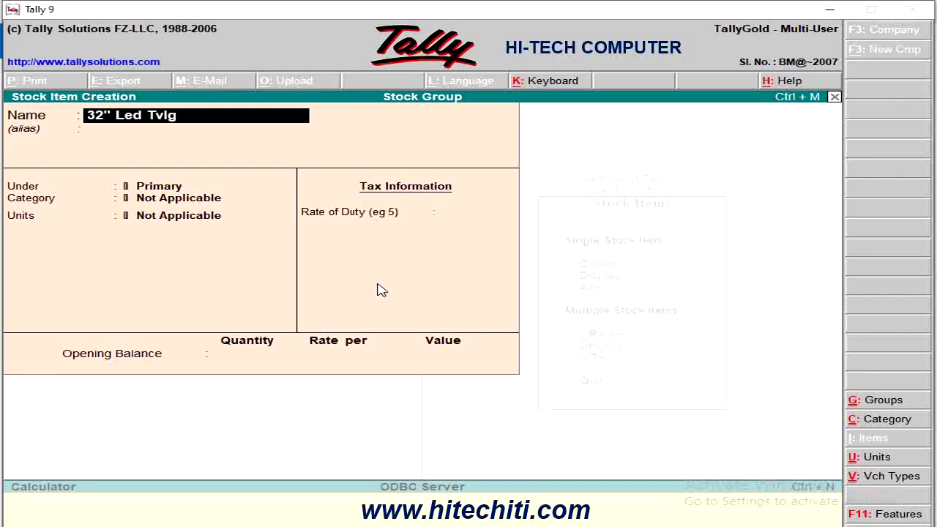
key("BackSpace")
key("BackSpace")
type("Lg")
key("Return")
key("Return")
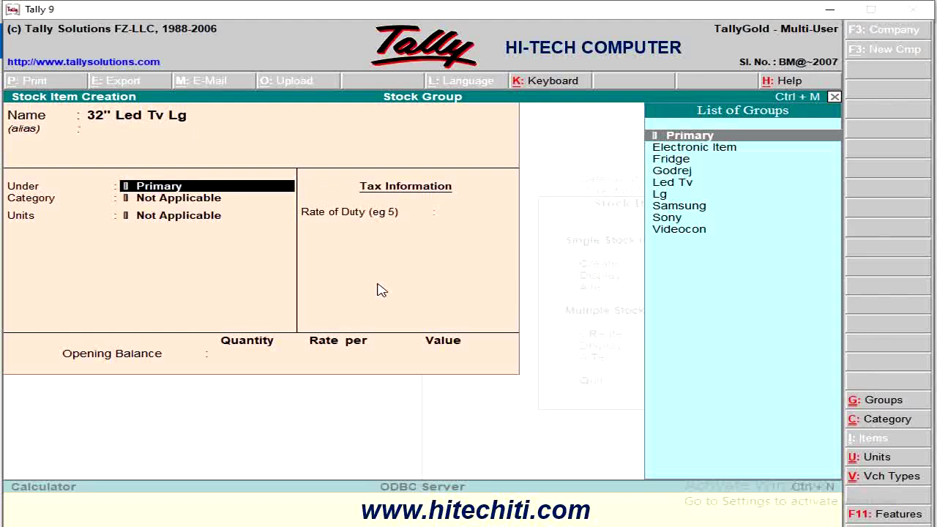
- Place the 32" Led Tv Lg item under the Lg group and assign the 32" Led Tv category
key("Down")
key("Down")
key("Down")
key("Down")
key("Down")
key("Return")
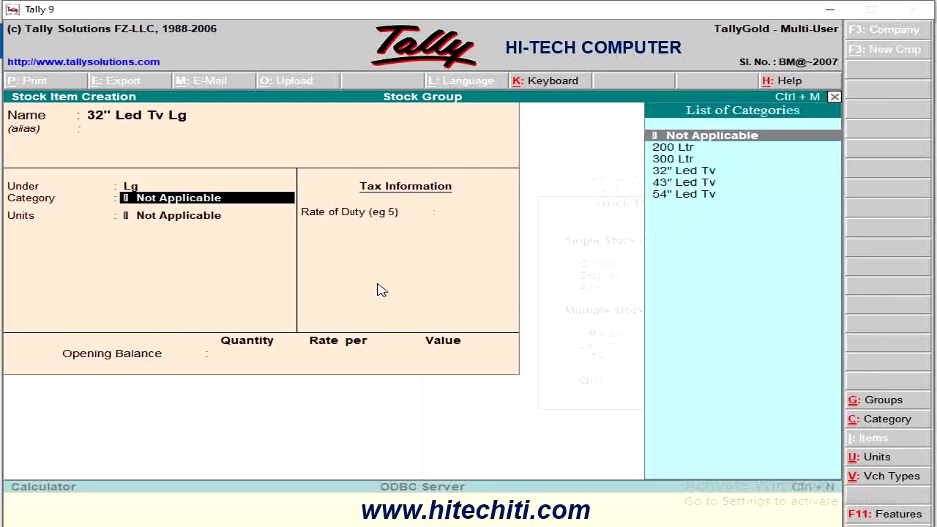
key("Down")
key("Down")
key("Down")
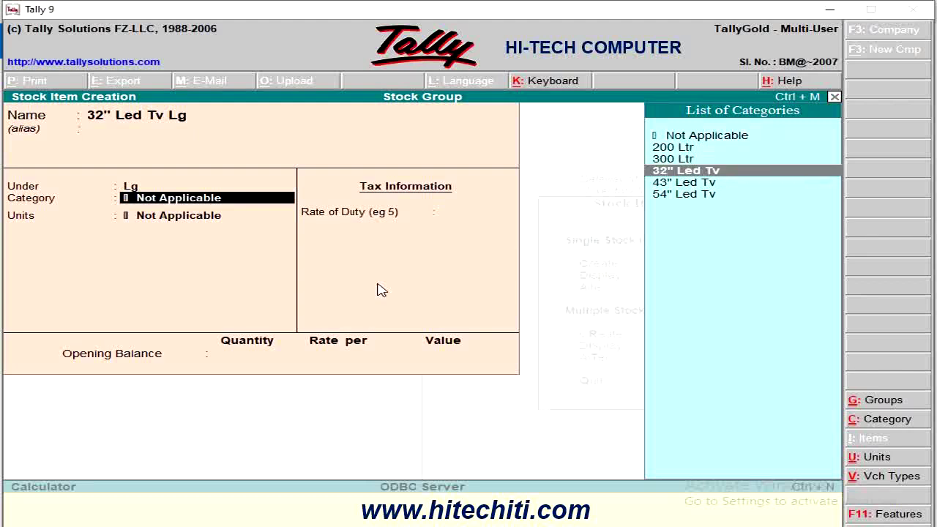
key("Return")
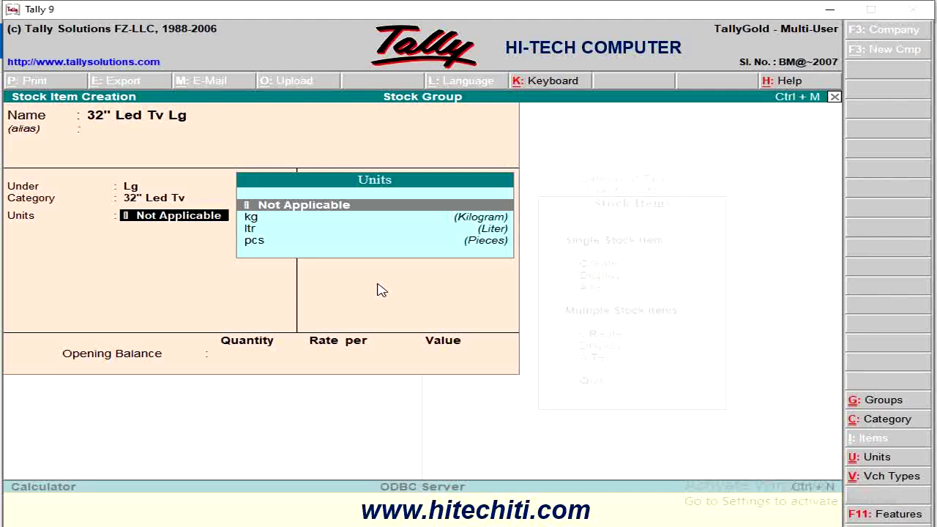
- Set the stock item's units to pcs and enter no rate of duty
key("Down")
key("Down")
key("Down")
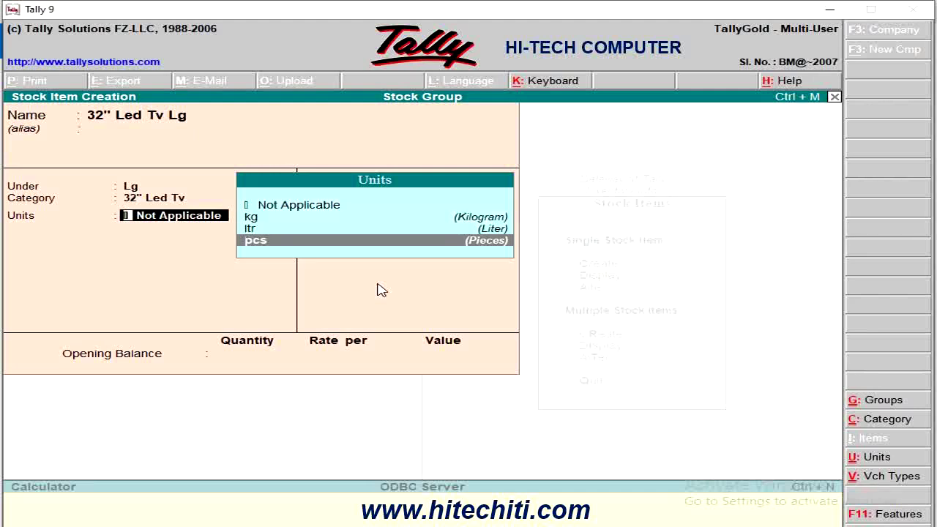
key("Return")
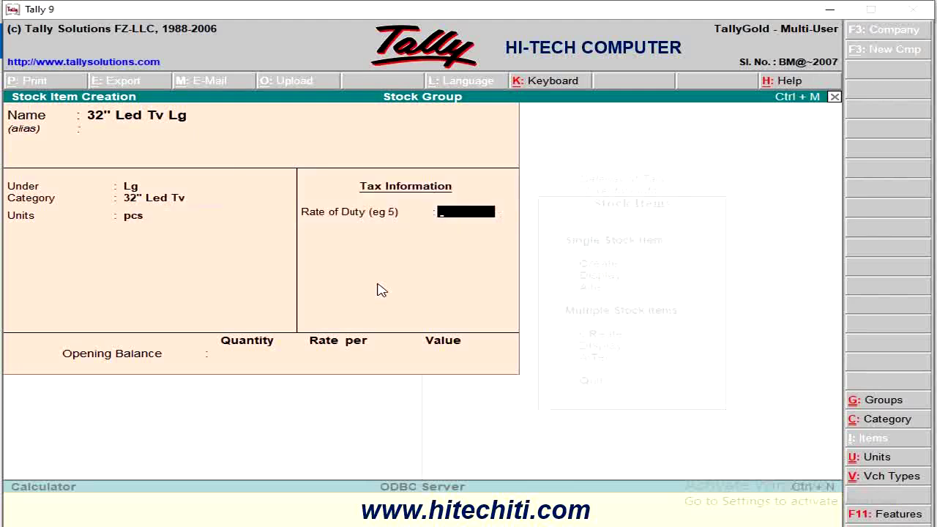
key("Return")
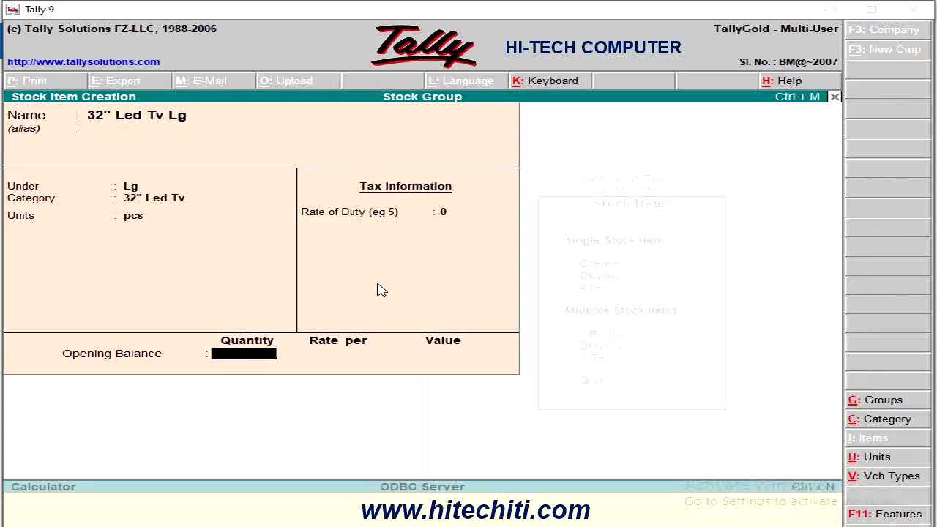
- Enter an opening balance of 2 pcs at a rate of 18000 per piece, and save the stock item
type("2")
key("Return")
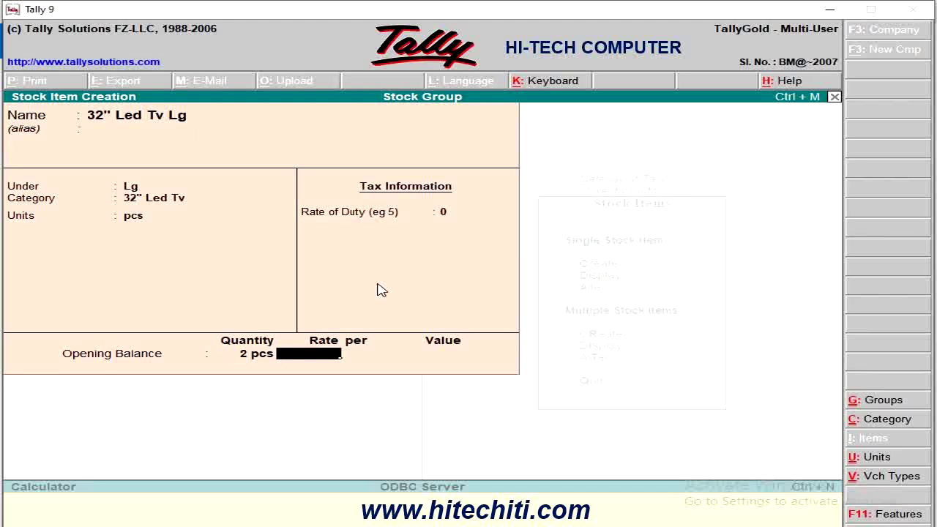
type("18000")
key("Return")
key("Return")
key("Return")
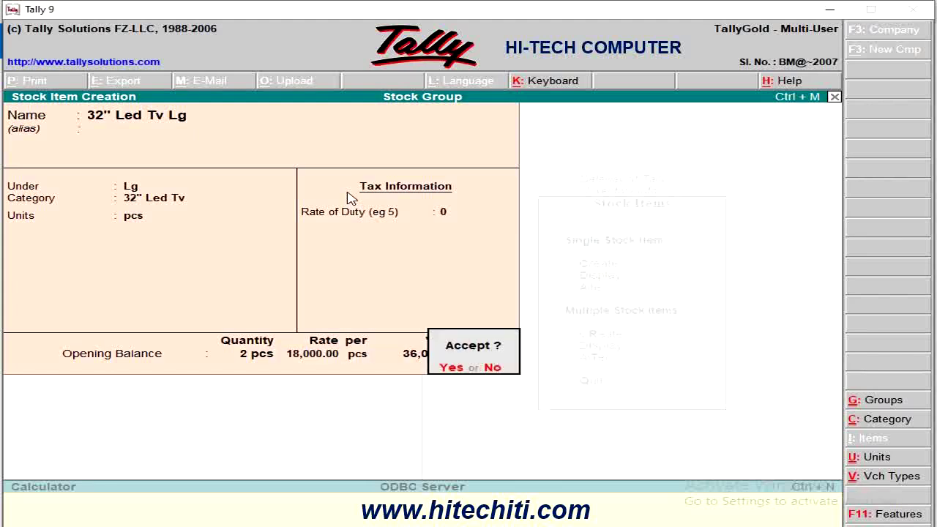
key("Return")
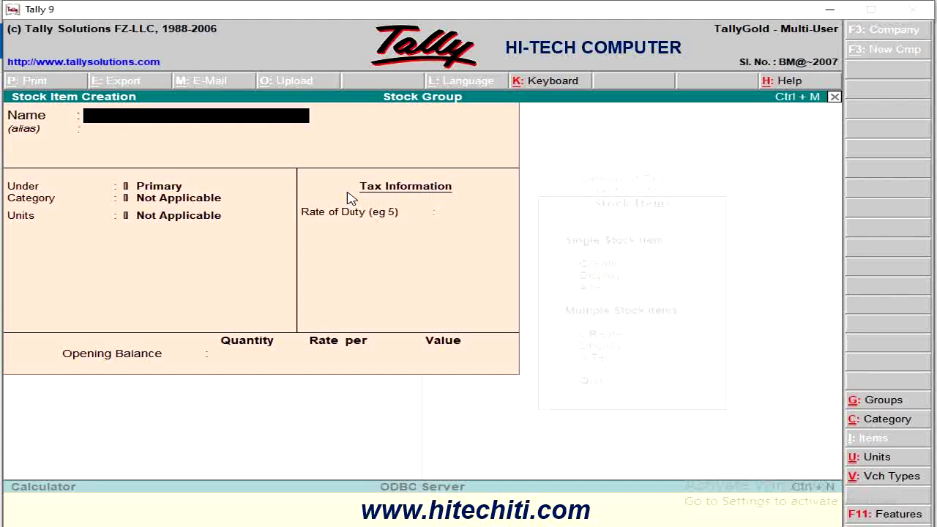
- Name the next stock item 54" Led Tv Lg, without an alias, and place it under the Lg group
type("54\" Led Tv L")
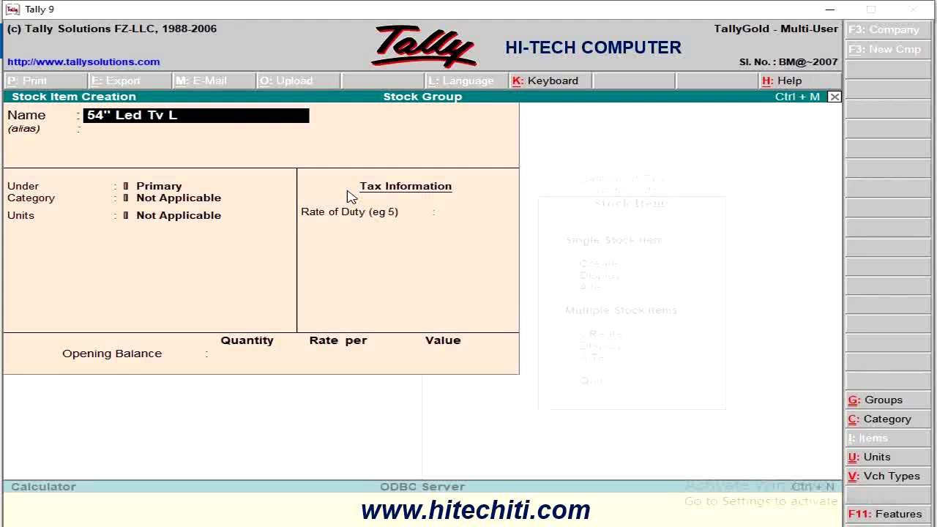
type("g")
key("Return")
key("Return")
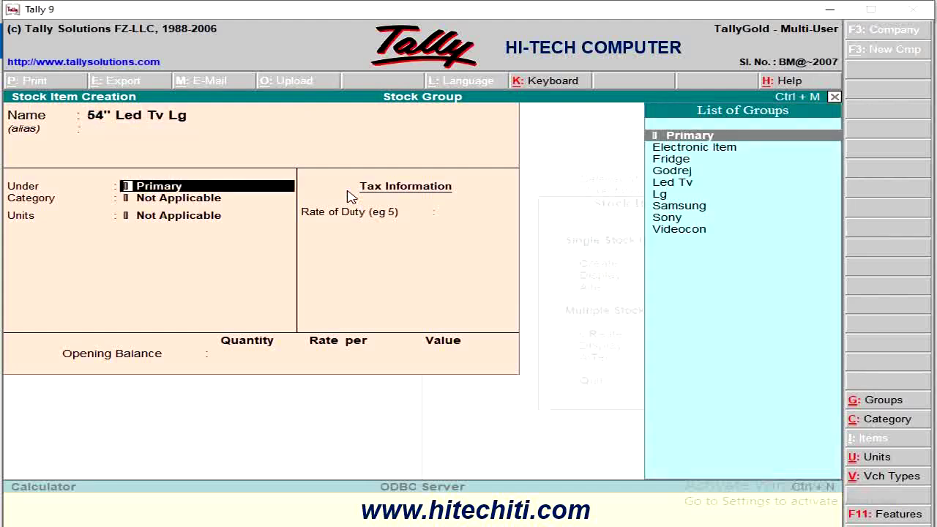
key("Down")
key("Down")
key("Down")
key("Down")
key("Down")
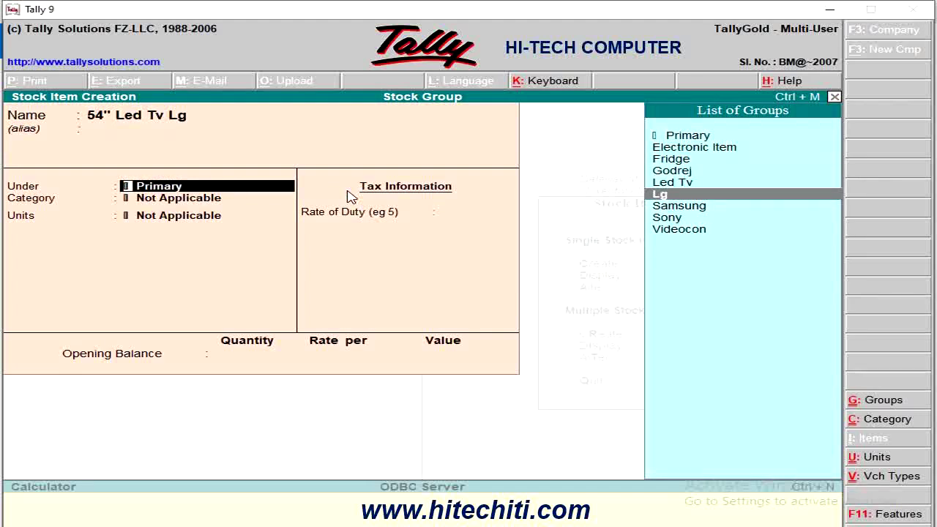
key("Return")
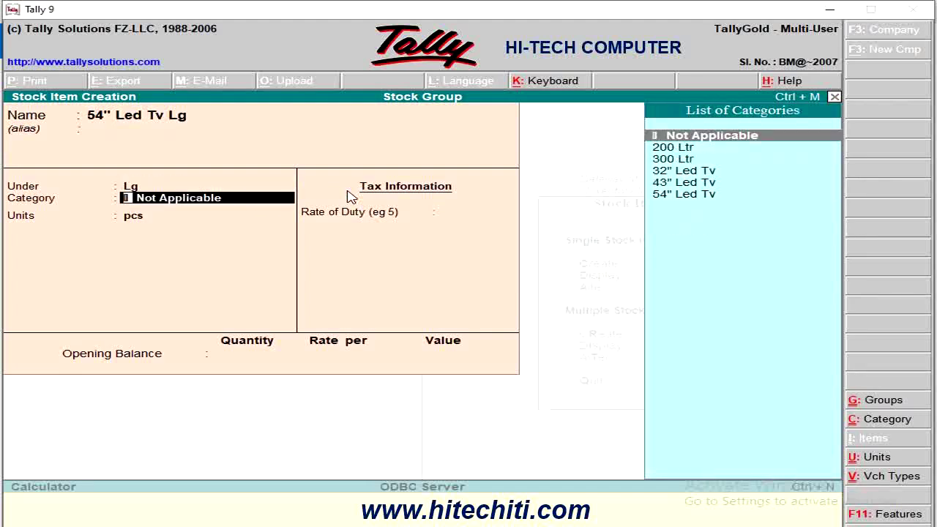
- Assign the 54" Led Tv category to the 54" Led Tv Lg stock item
key("Down")
key("Down")
key("Down")
key("Down")
key("Down")
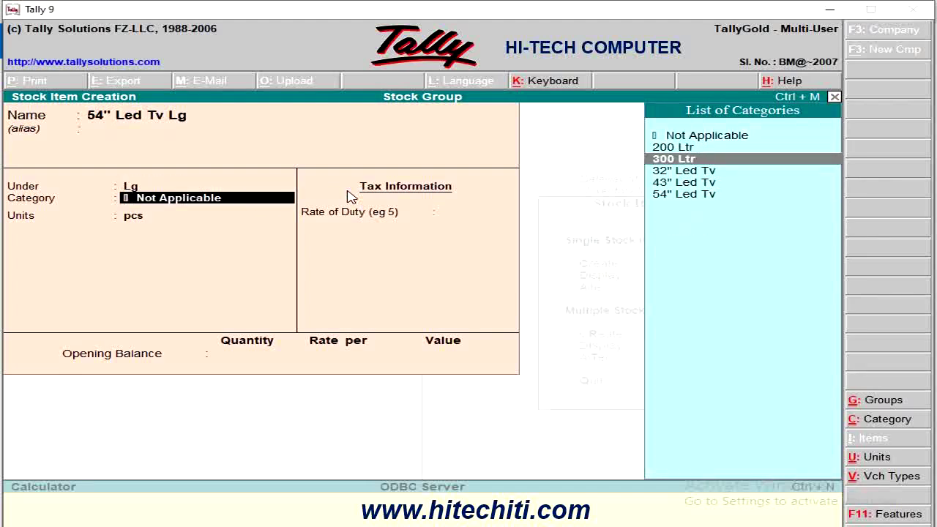
key("Return")
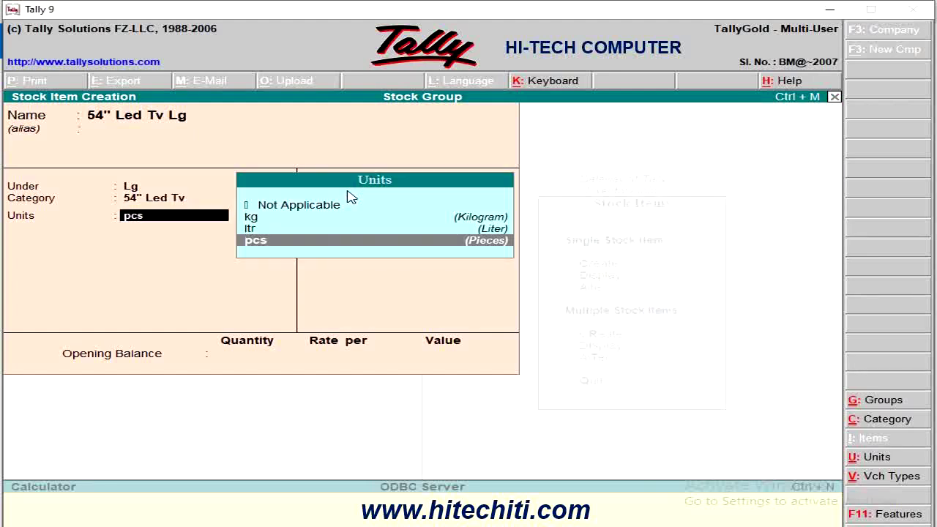
- Keep pcs as the units, leave the rate of duty and opening balance blank, and save the stock item
key("Return")
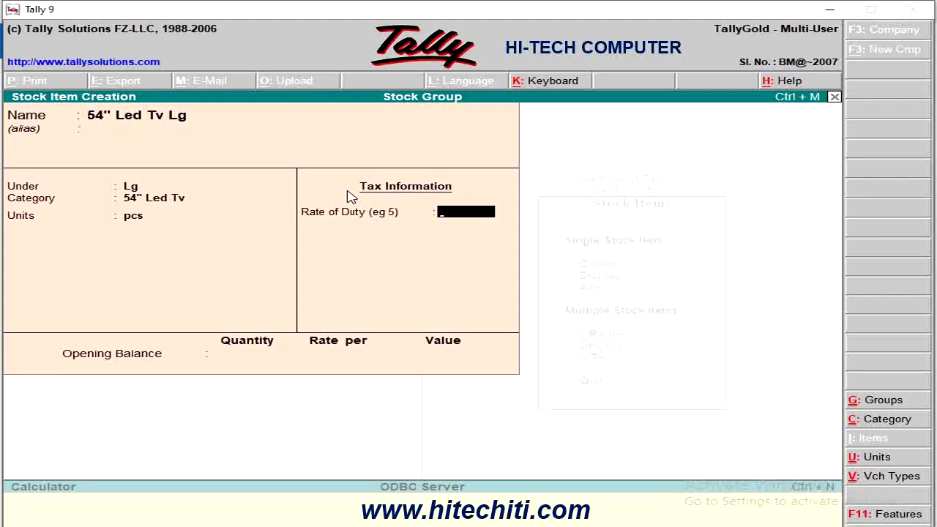
key("Return")
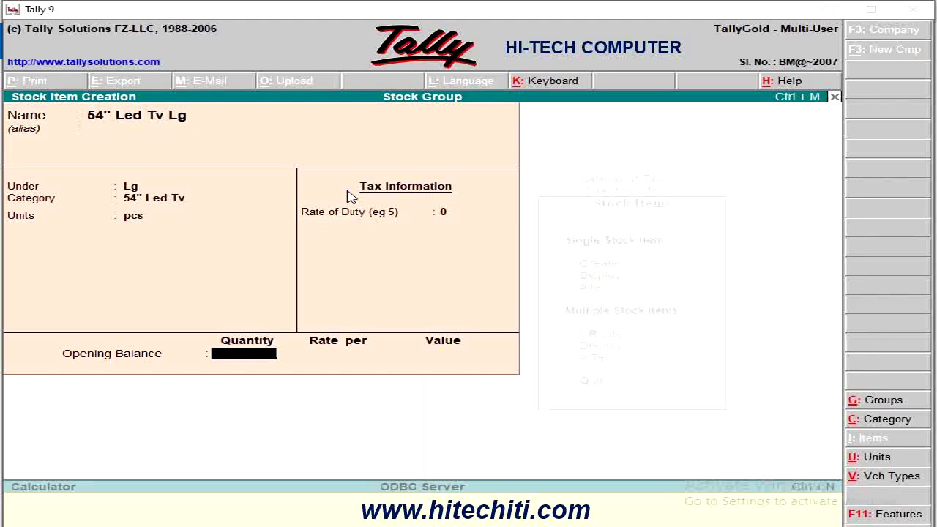
key("Return")
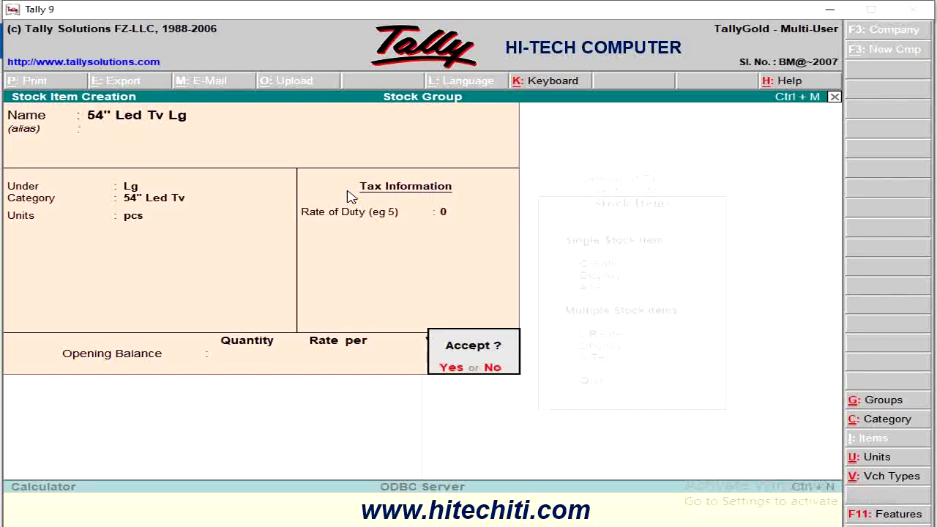
key("y")
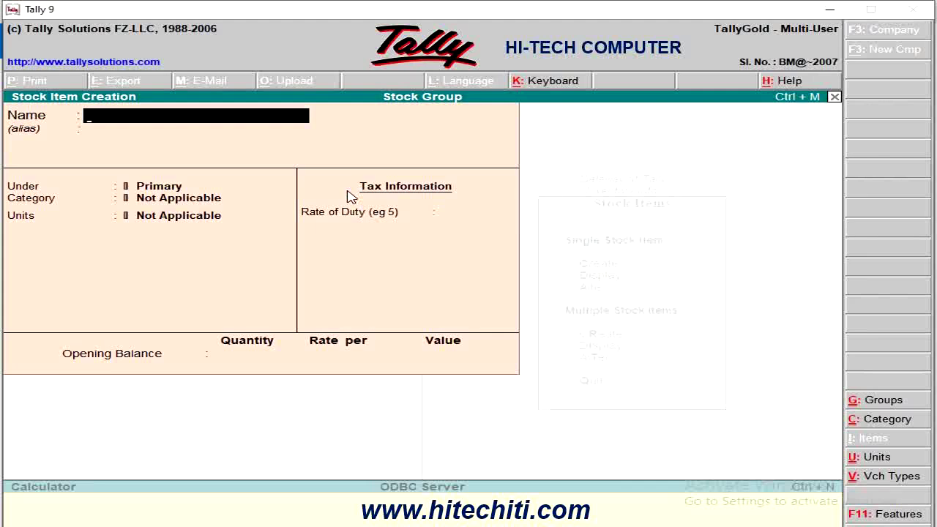
- Name the next stock item 43" Led Tv Lg, without an alias, and place it under the Lg group
type("43\" Led Tv Lg")
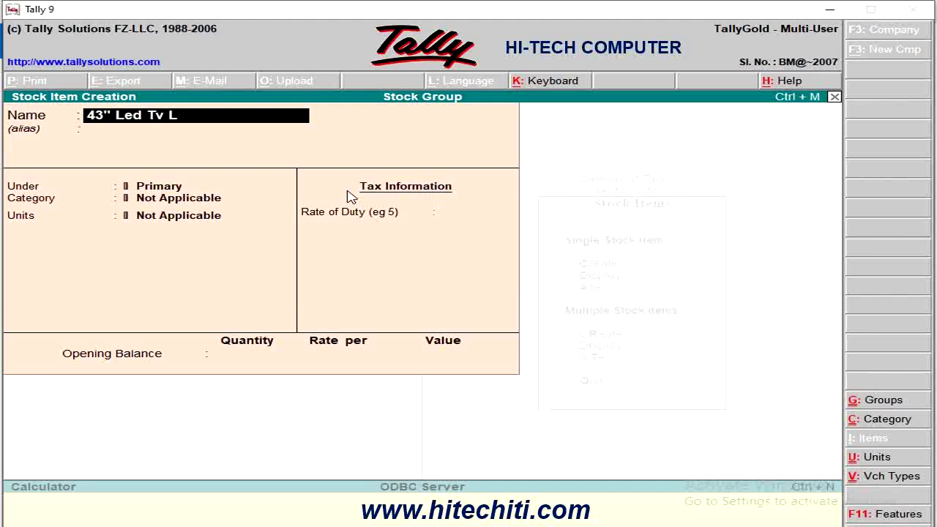
key("Return")
key("Return")
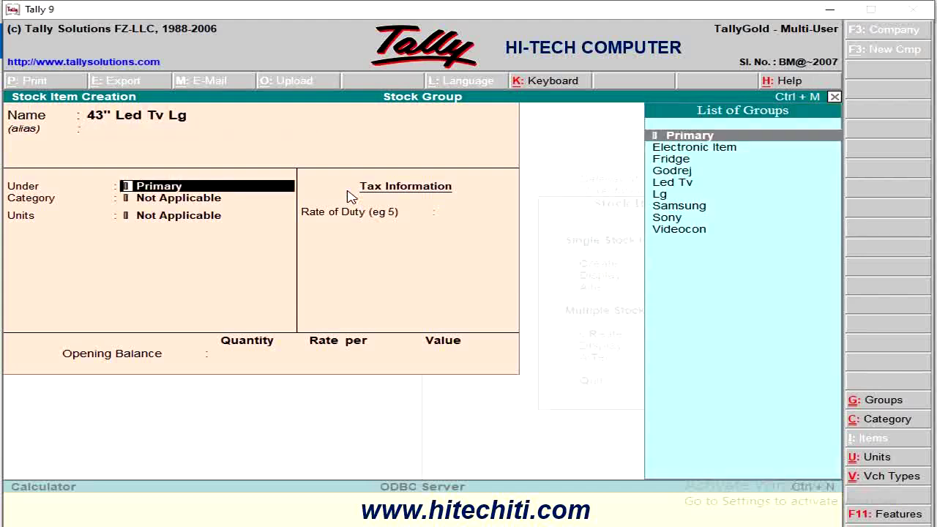
key("Down")
key("Down")
key("Down")
key("Down")
key("Down")
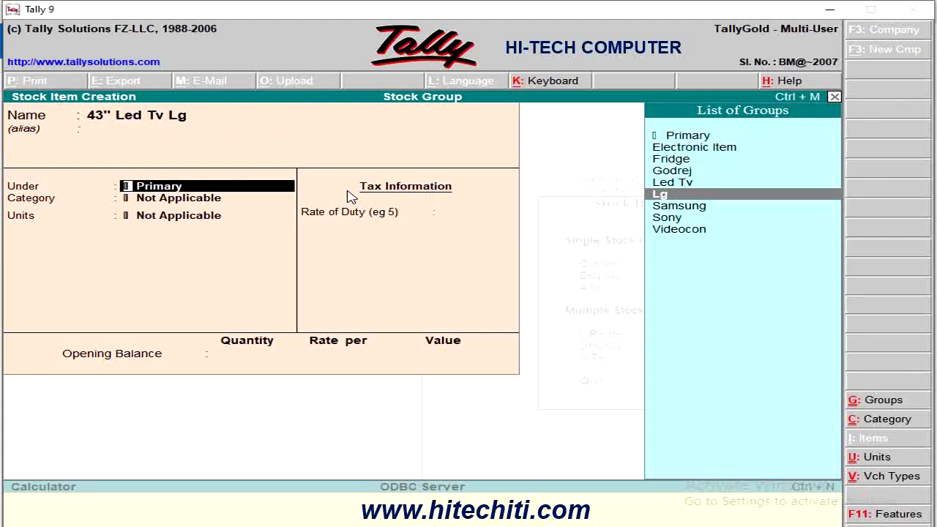
key("Return")
- Assign the 43" Led Tv category with pcs as the units, and enter no rate of duty
key("Down")
key("Down")
key("Down")
key("Down")
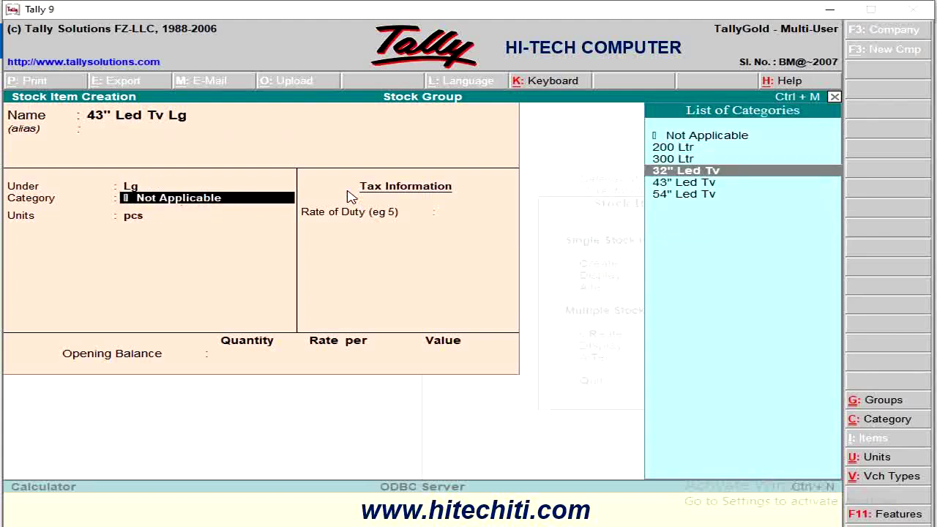
key("Return")
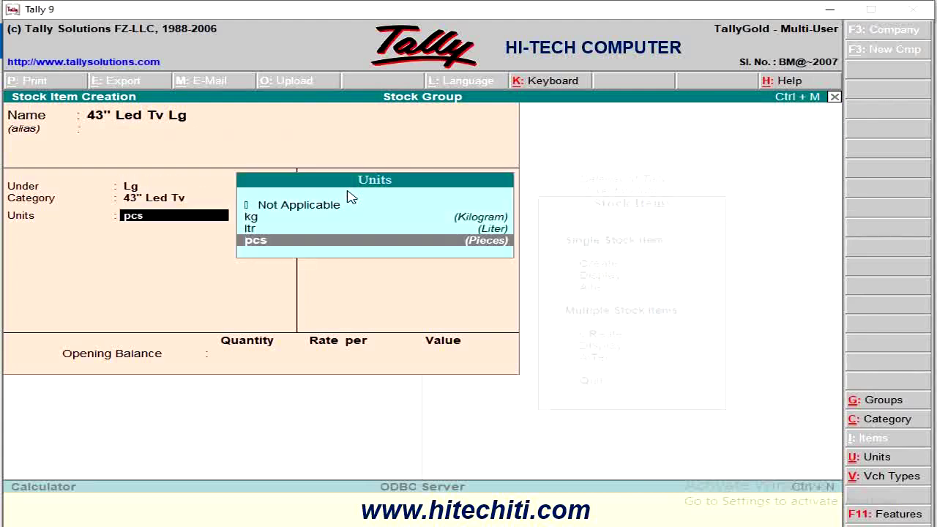
key("Return")
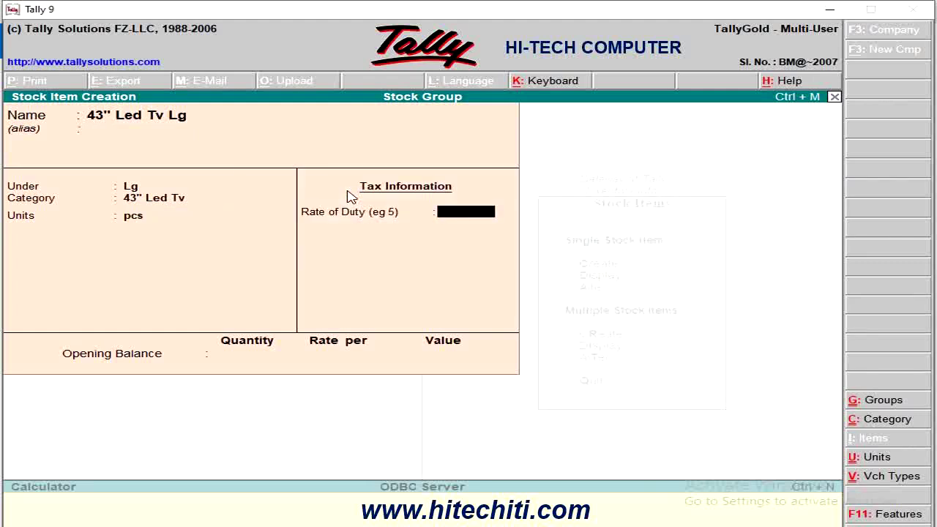
key("Return")
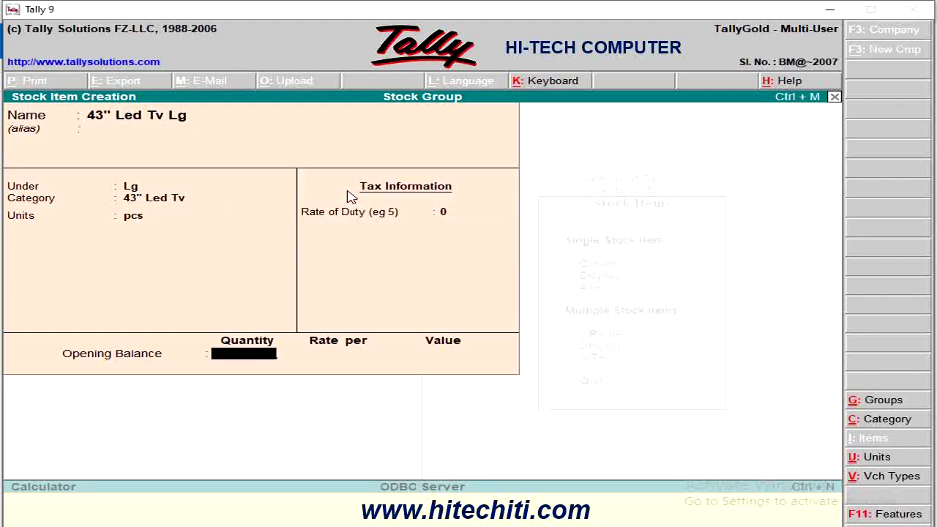
- Enter an opening balance of 3 pcs at a rate of 20000 per piece, and save the stock item
type("3")
key("Return")
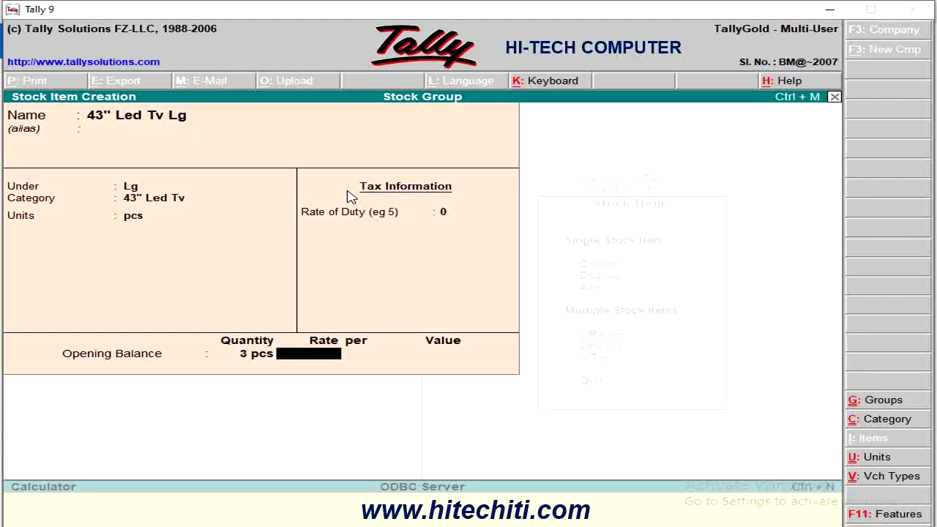
type("20000")
key("Return")
key("Return")
key("Return")
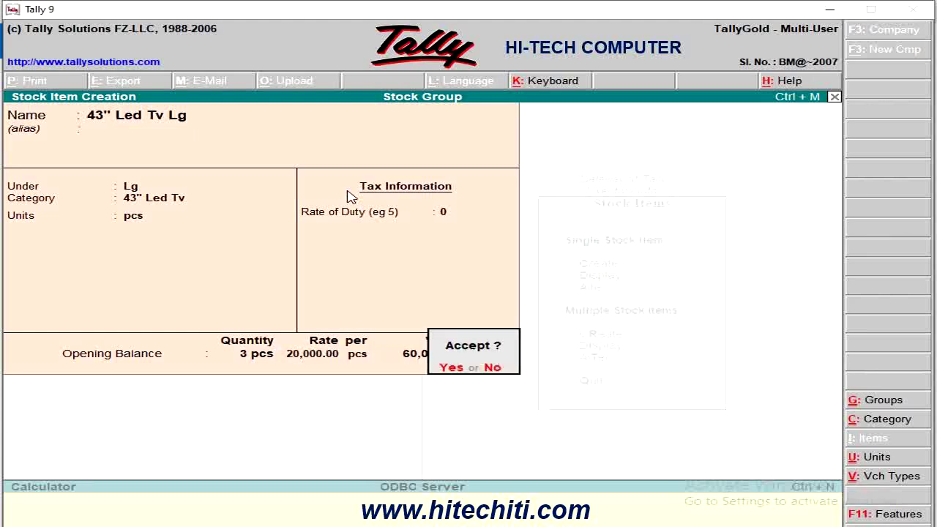
key("Return")
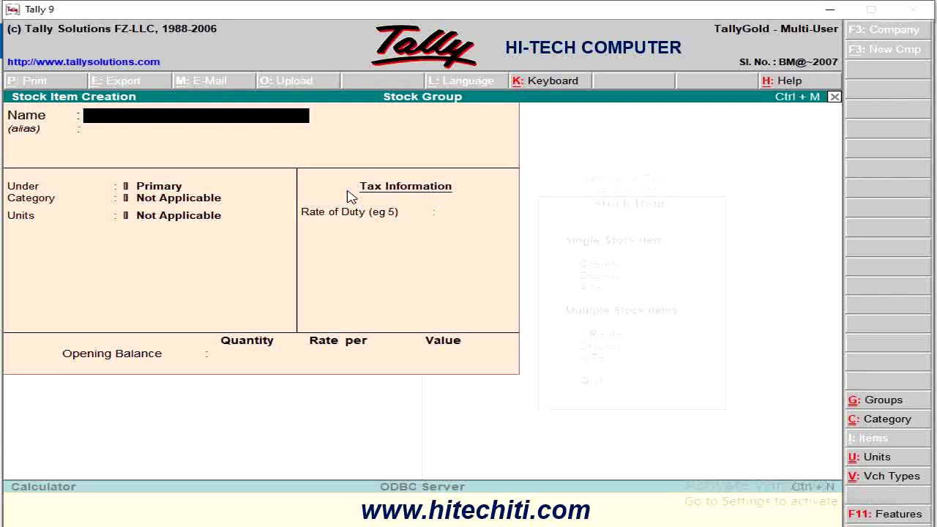
- Name the next stock item 32" Led Tv, without an alias, and place it under the Samsung group
type("32\" Led Tv")
key("Return")
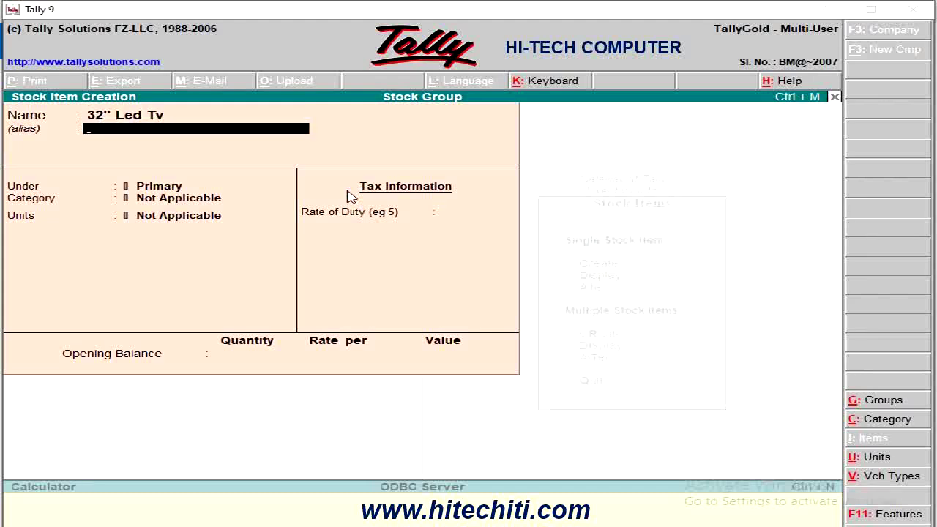
key("Return")
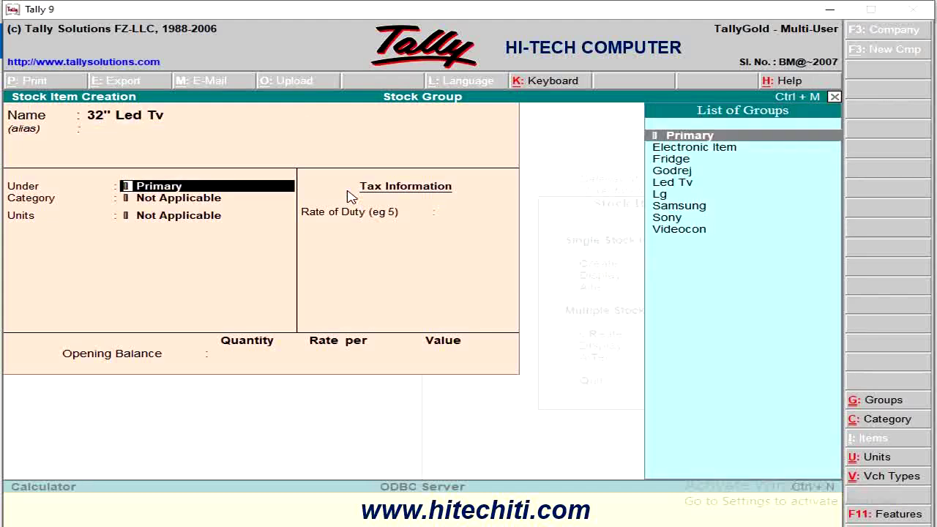
key("Down")
key("Down")
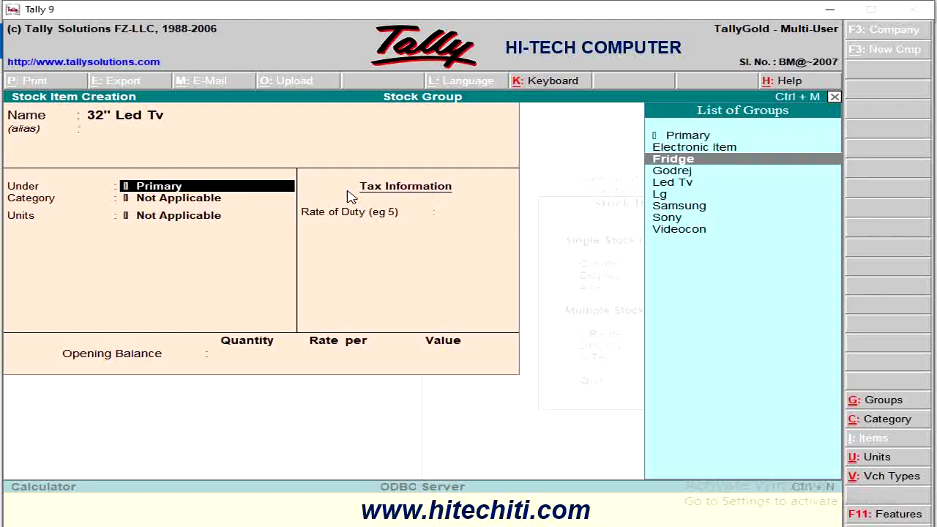
key("Down")
key("Down")
key("Down")
key("Down")
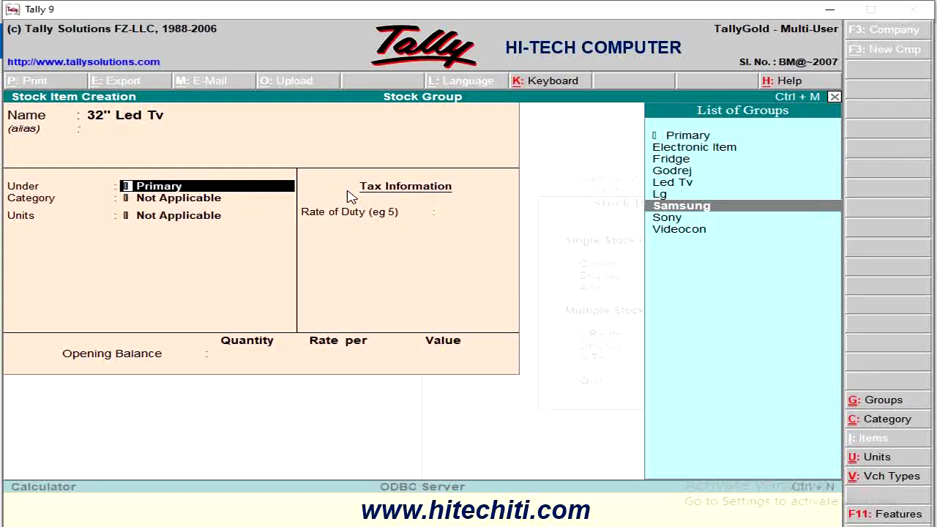
key("Return")
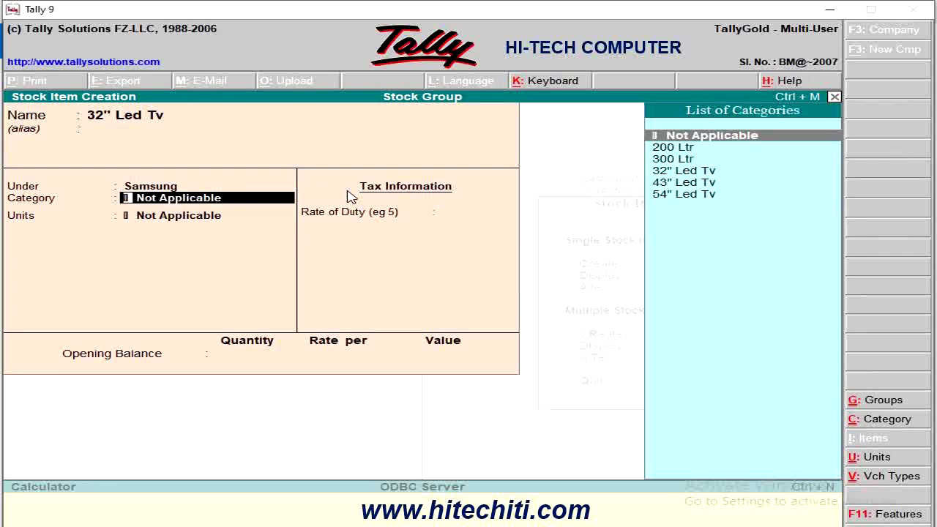
- Assign the 32" Led Tv category, set the units to pcs, and enter no rate of duty
key("Down")
key("Down")
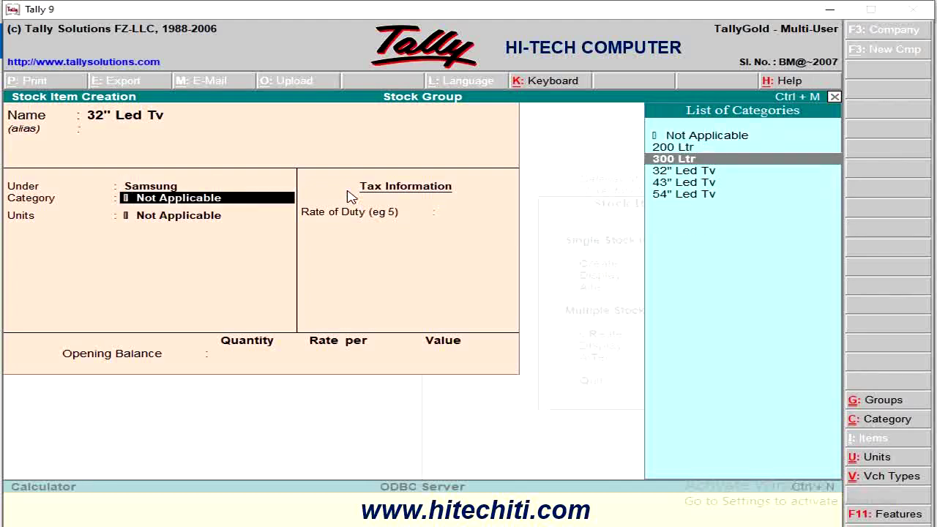
key("Down")
key("Return")
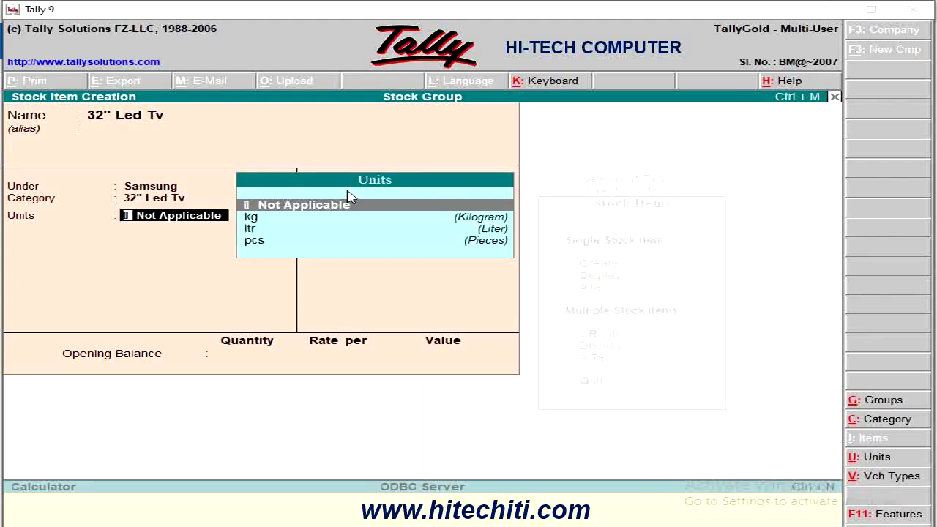
key("Down")
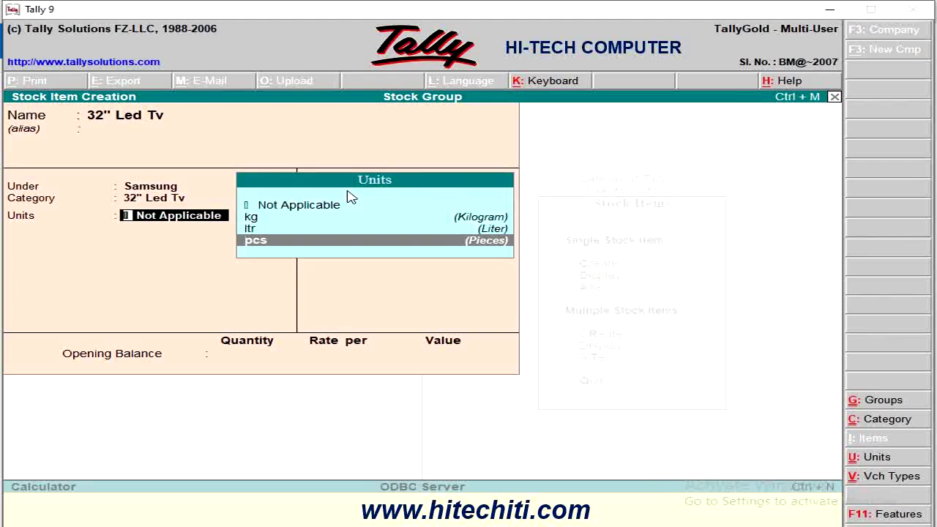
key("Return")
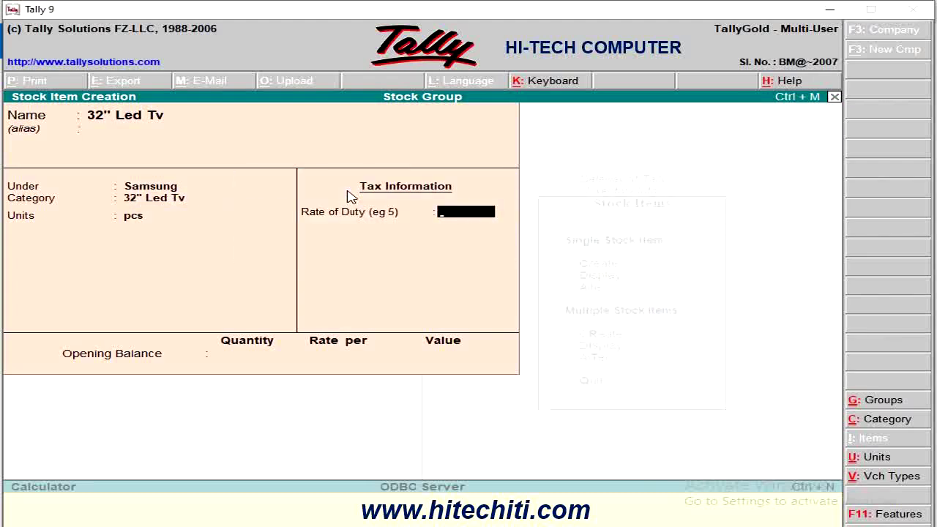
key("Return")
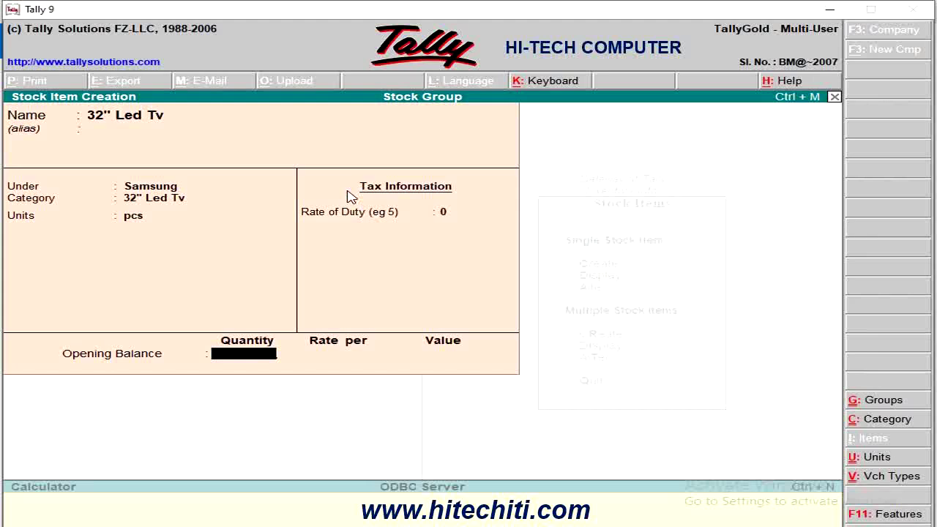
- Enter an opening balance of 4 pcs at a rate of 19000 per piece, and save the stock item
type("4")
key("Return")
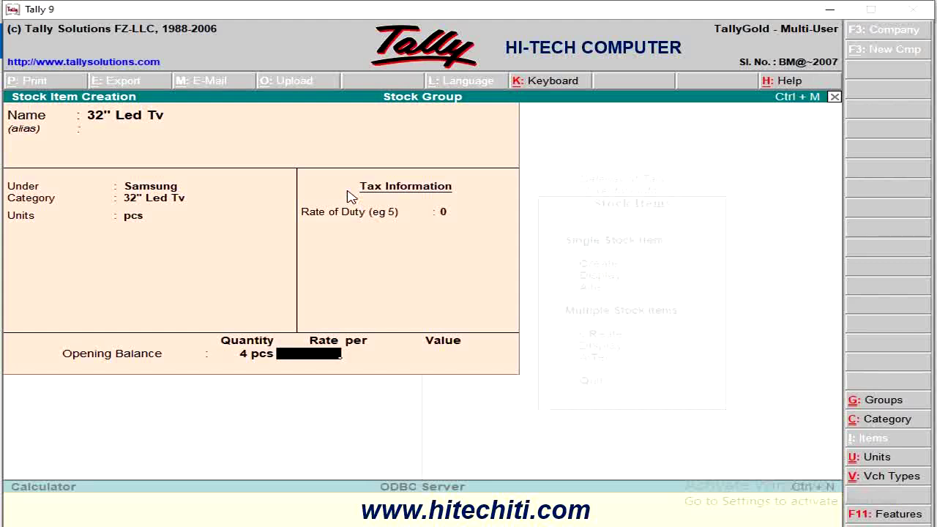
type("19000")
key("Return")
key("Return")
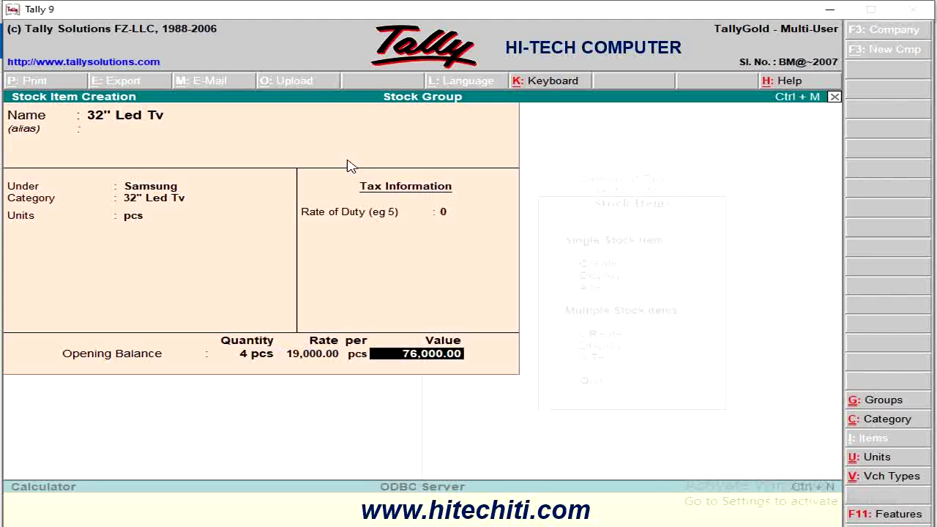
key("Return")
key("y")
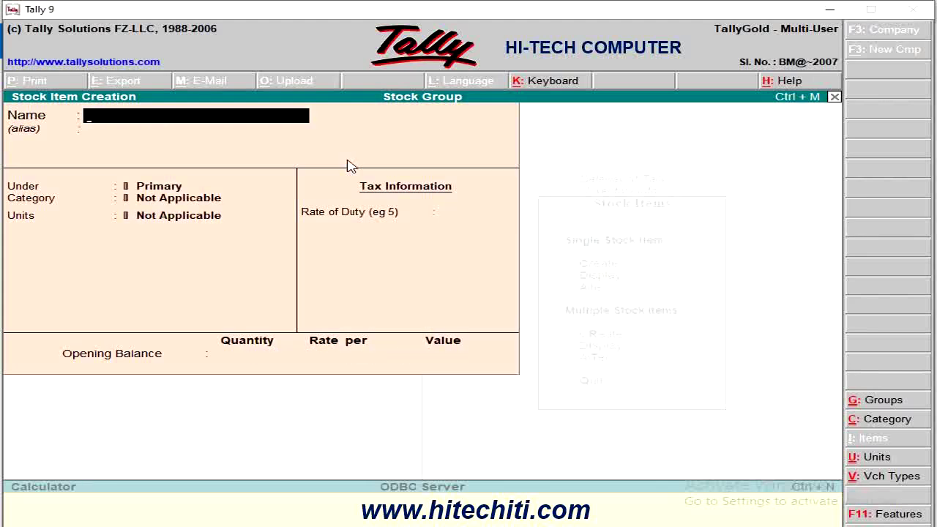
- Name the next stock item 54" Led Tv, without an alias
type("54\" Led Tv")
key("Return")
key("Return")
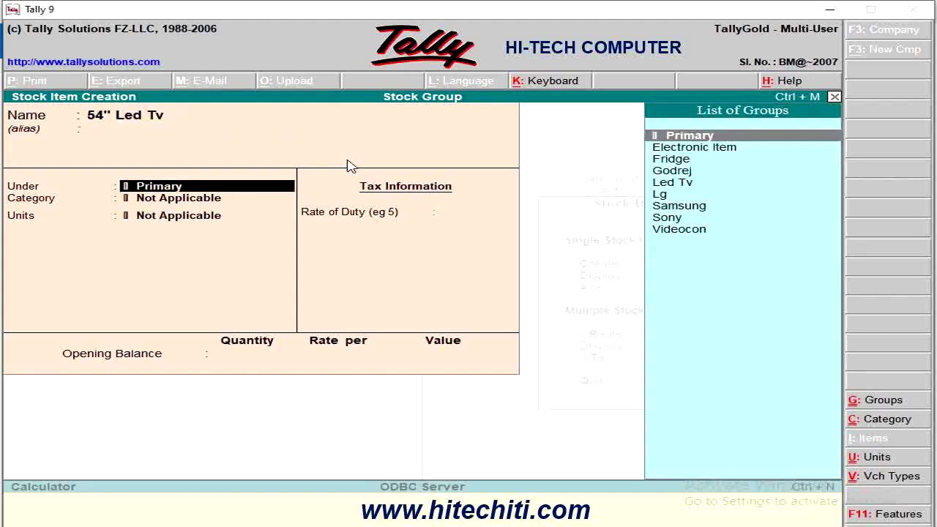
key("Down")
key("Down")
key("Down")
key("Down")
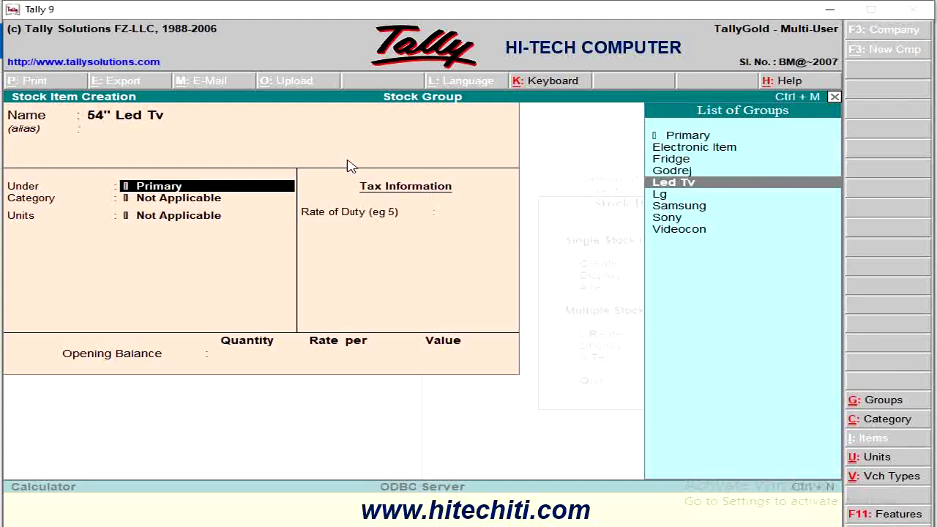
key("BackSpace")
key("BackSpace")
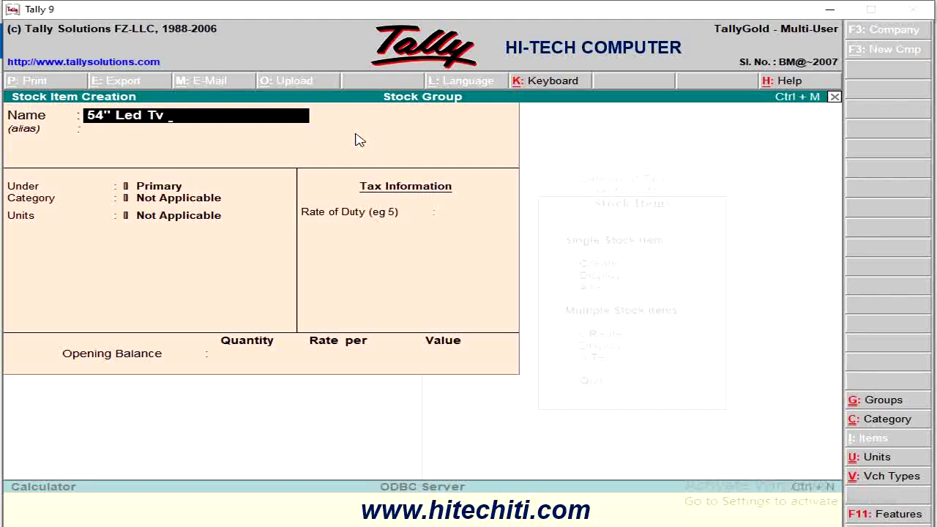
- Extend the item's name to 54" Led Tv Samsung and place it under the Samsung group
type("Samsung")
key("Return")
key("Return")
key("Down")
key("Down")
key("Down")
key("Down")
key("Down")
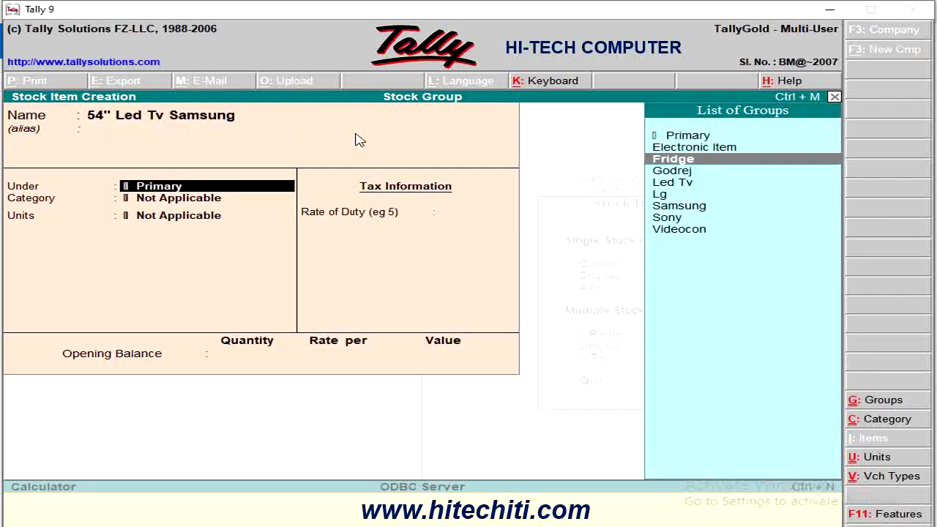
key("Down")
key("Return")
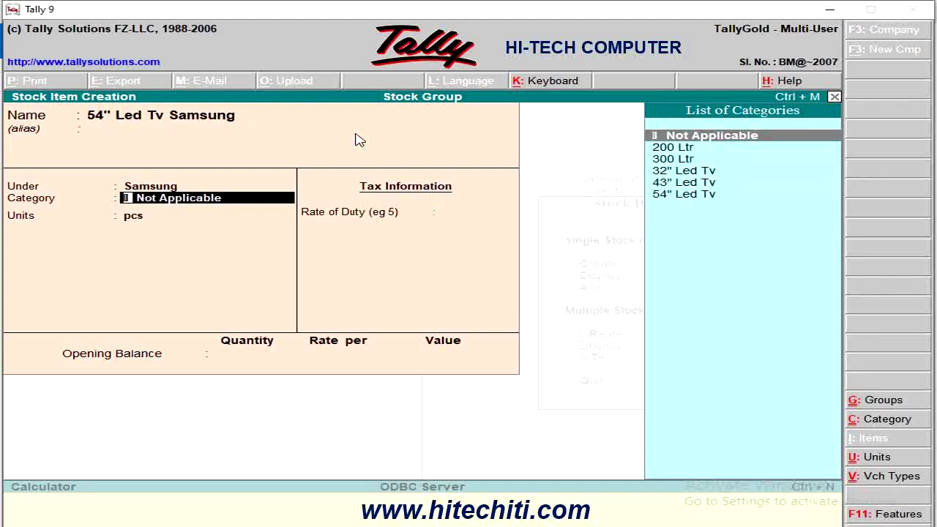
- Assign the 54" Led Tv category to the Samsung item, keep the units as pcs, and enter no rate of duty
key("Down")
key("Down")
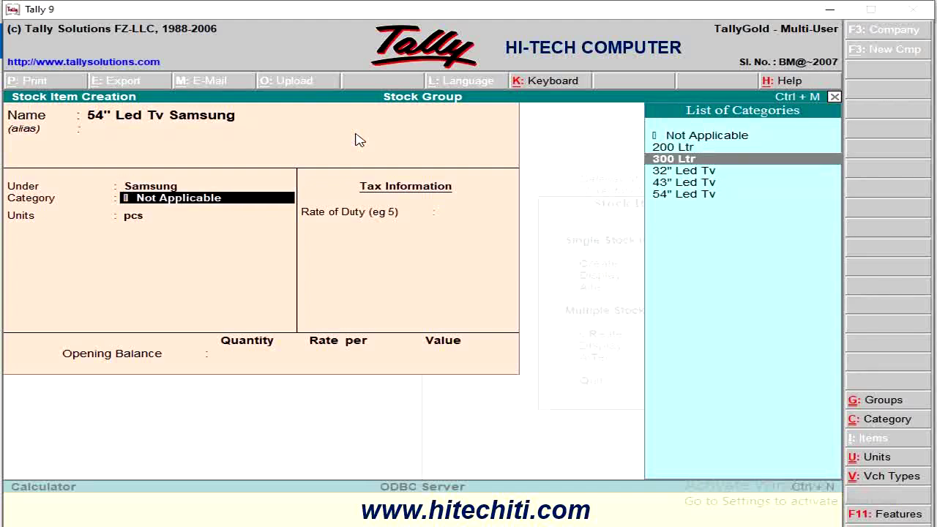
key("Down")
key("Down")
key("Down")
key("Return")
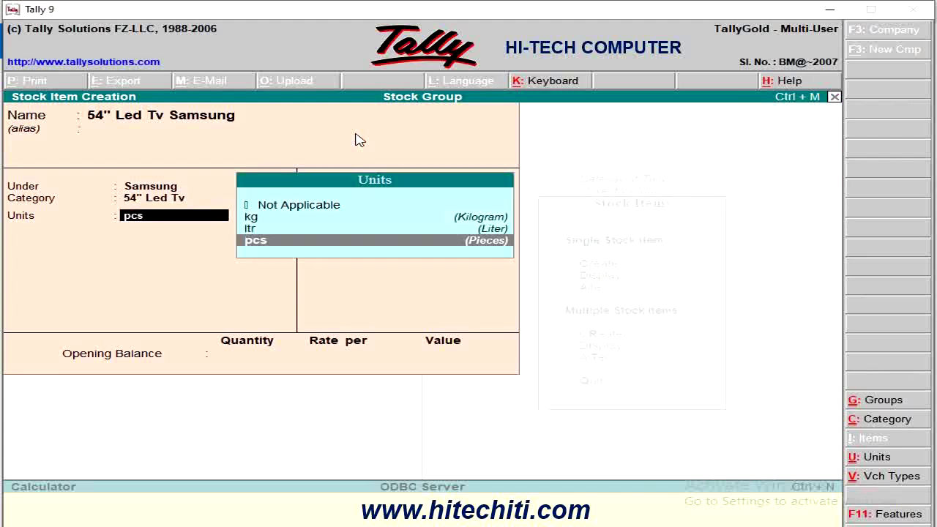
key("Return")
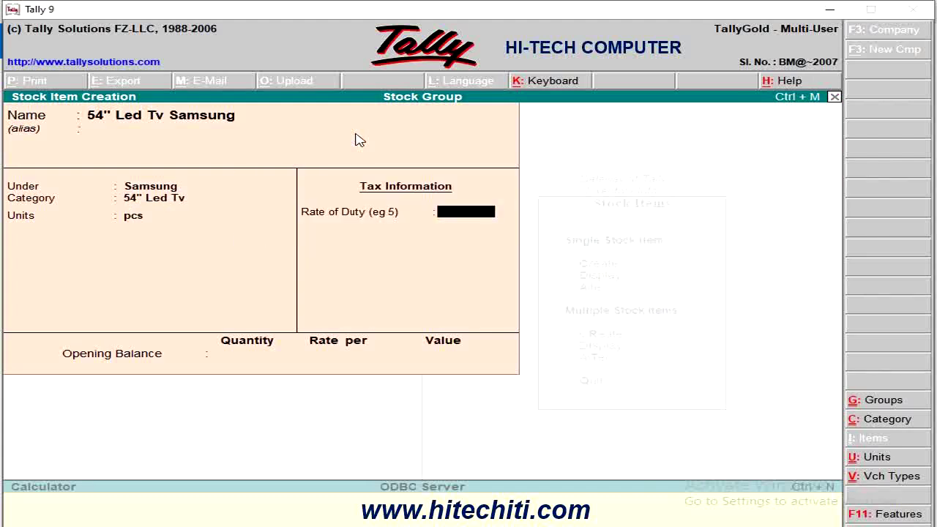
key("Return")
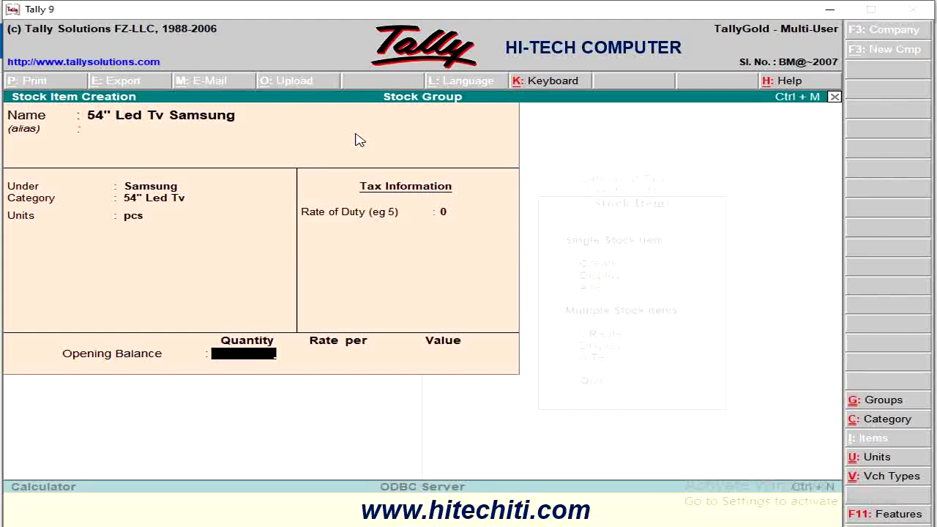
- Enter an opening balance of 1 pcs at a rate of 24000 per piece, and save the 54" Led Tv Samsung item
type("1")
key("Return")
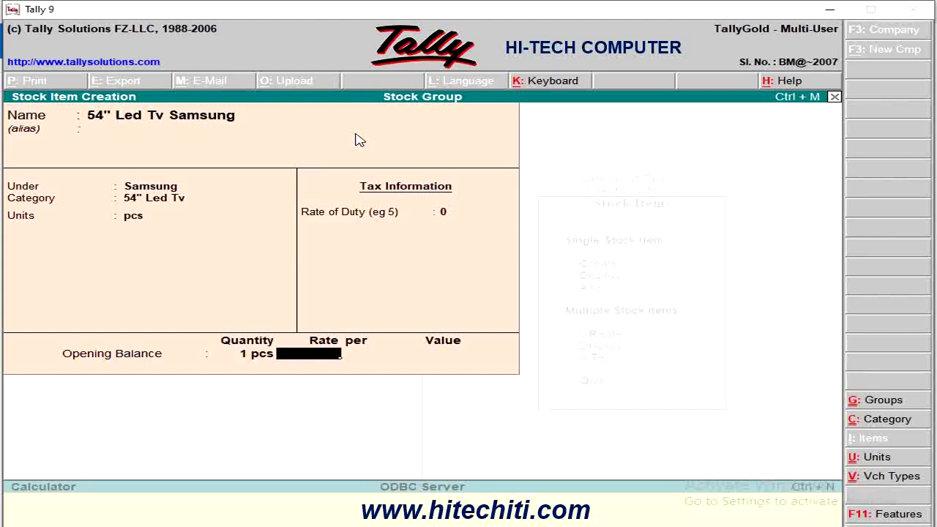
type("24000")
key("Return")
key("Return")
key("Return")
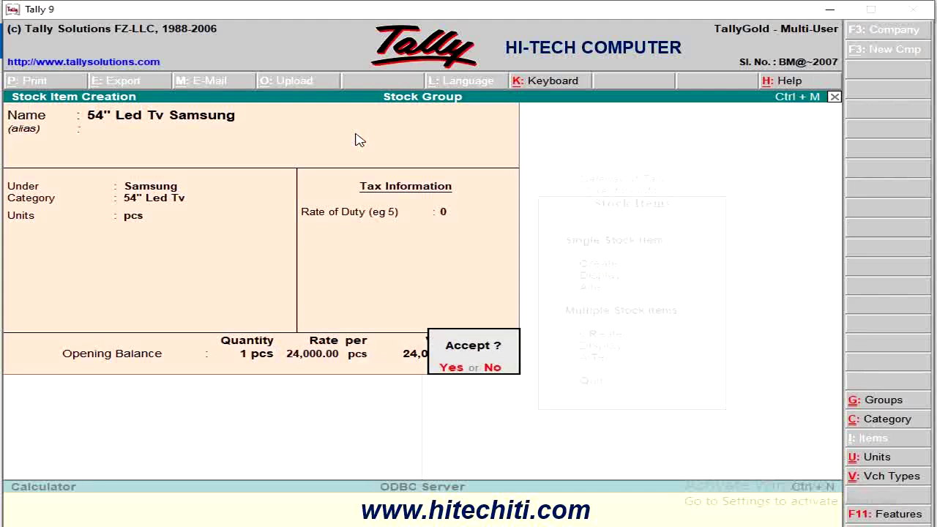
key("Escape")
key("Return")
key("Return")
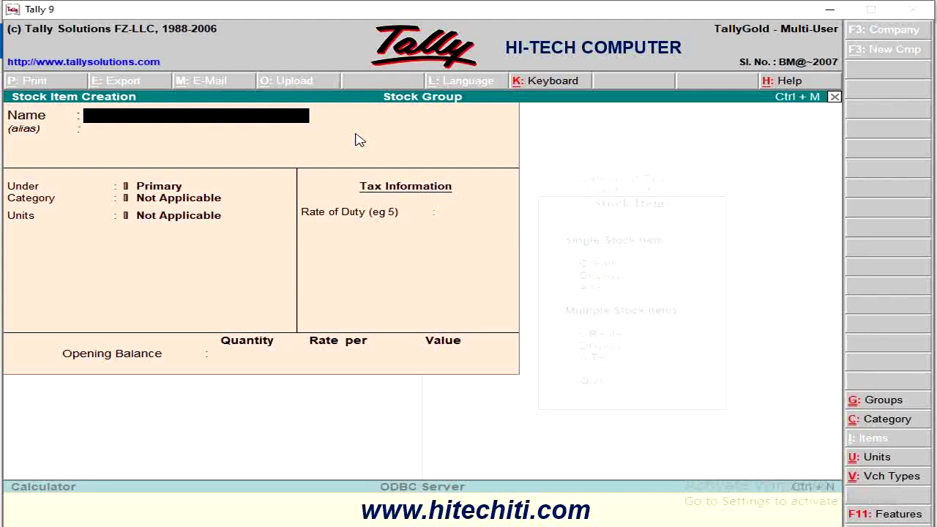
- Name the next stock item 32" Led Tv Sony, without an alias, and place it under the Sony group
type("32\" Led Tv Sony")
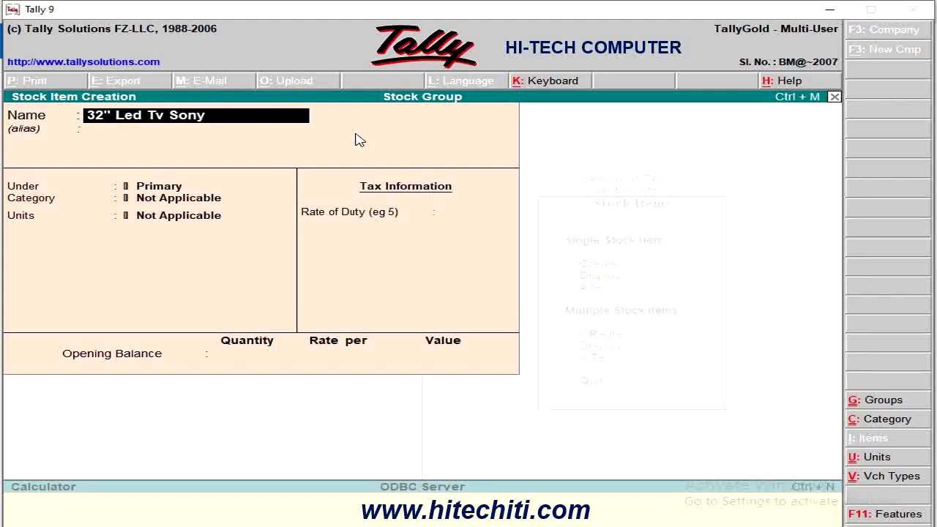
key("Return")
key("Return")
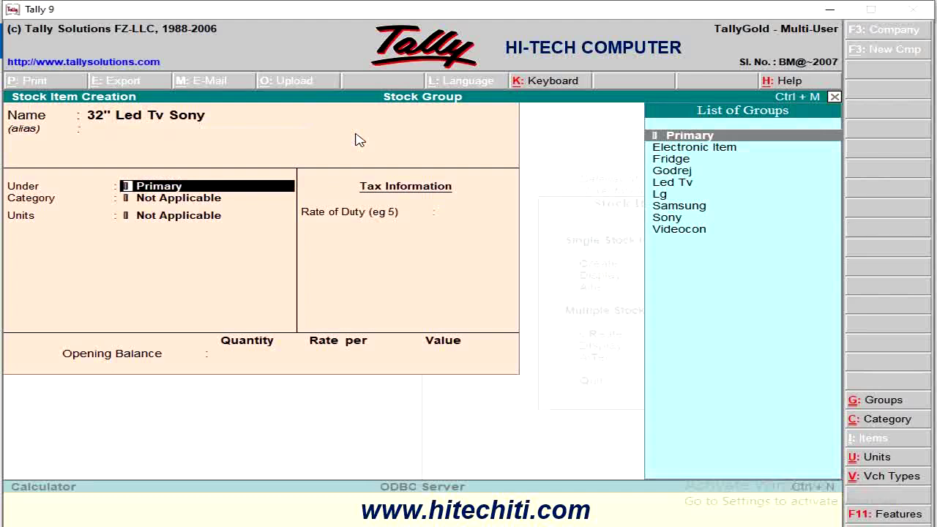
key("Down")
key("Down")
key("Down")
key("Down")
key("Down")
key("Down")
key("Down")
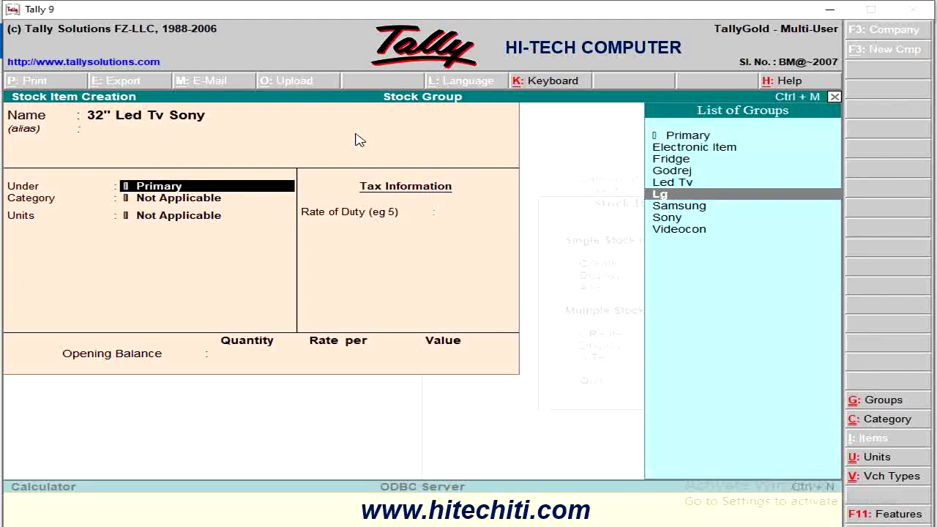
key("Return")
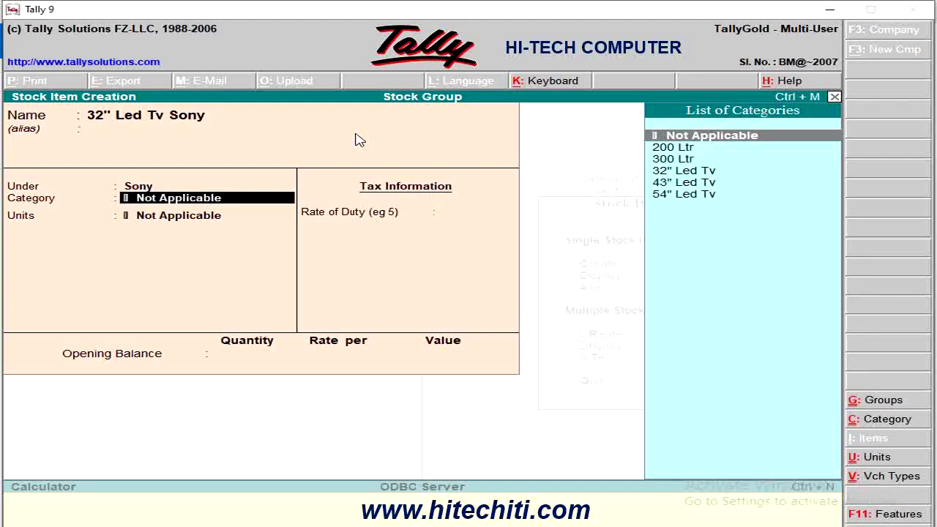
- Assign the 32" Led Tv category to the Sony item, set its units to pcs, and enter no rate of duty
key("Down")
key("Down")
key("Down")
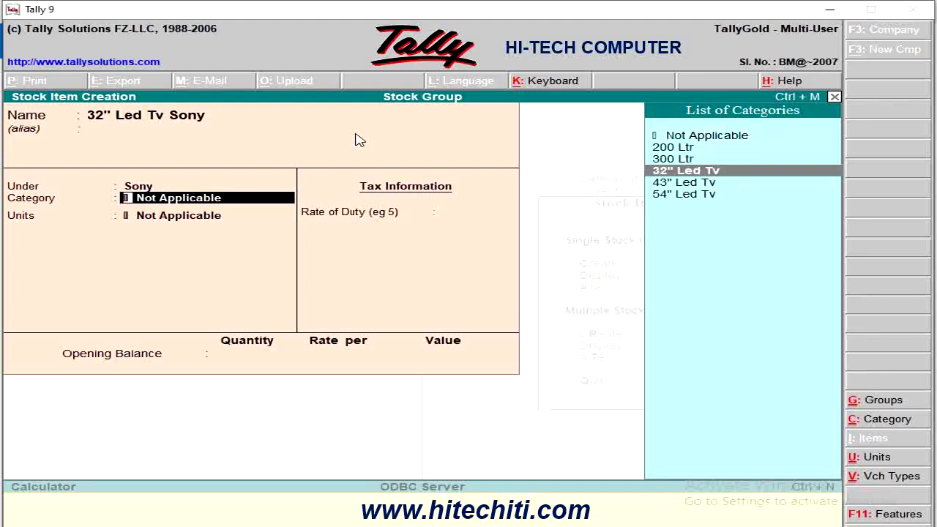
key("Return")
key("Down")
key("Down")
key("Down")
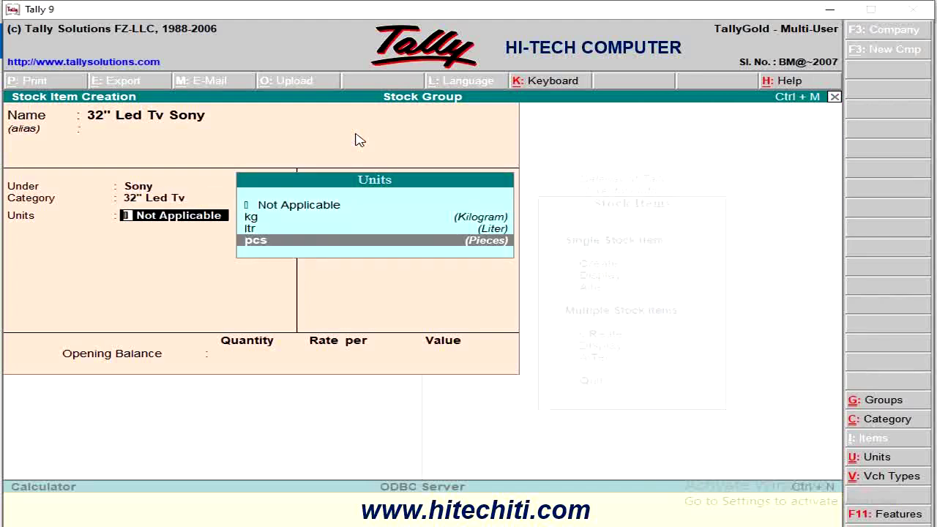
key("Return")
key("Return")
key("Return")
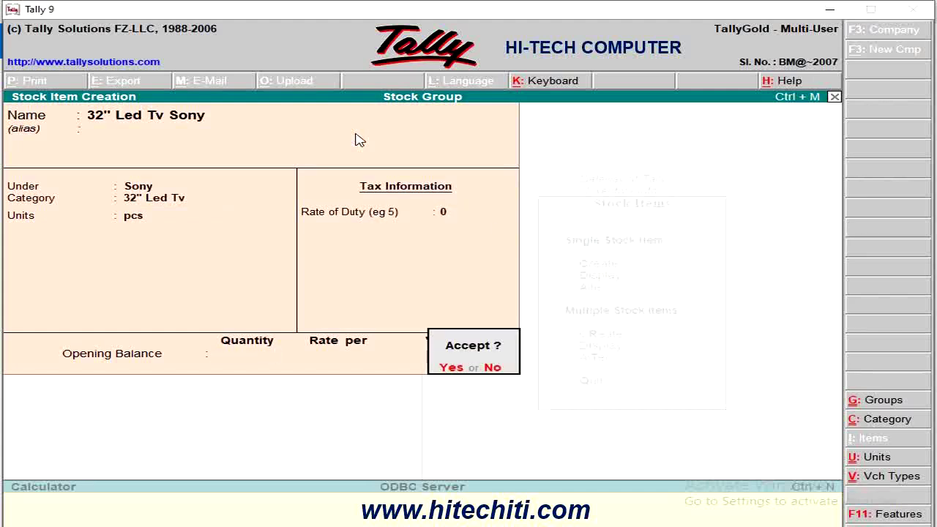
key("n")
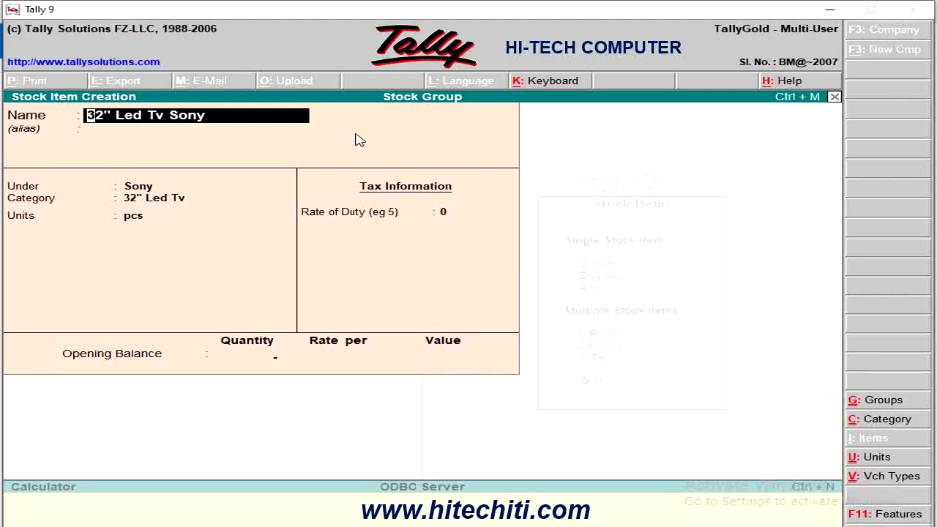
key("Return")
key("Return")
key("Return")
key("Return")
key("Return")
key("Return")
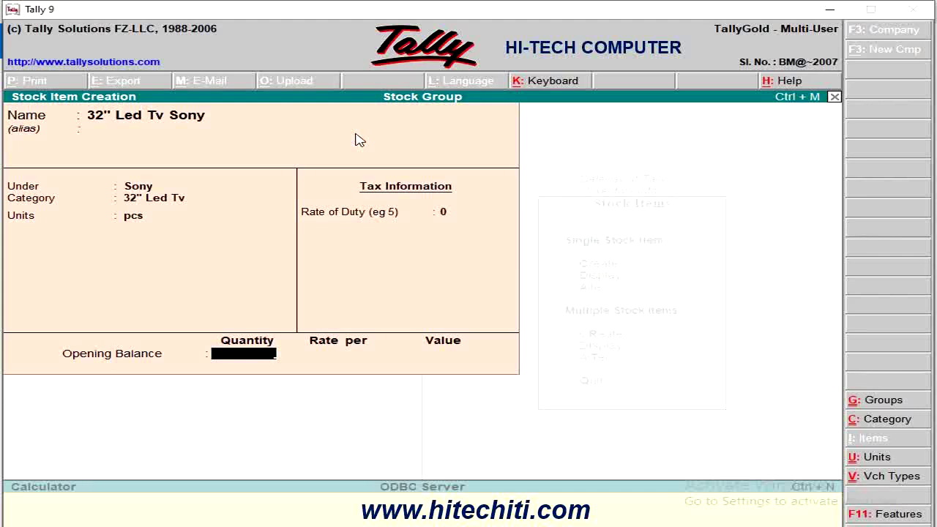
- Enter an opening balance of 4 pcs at a rate of 21000 per piece, and save the 32" Led Tv Sony item
type("4")
key("Return")
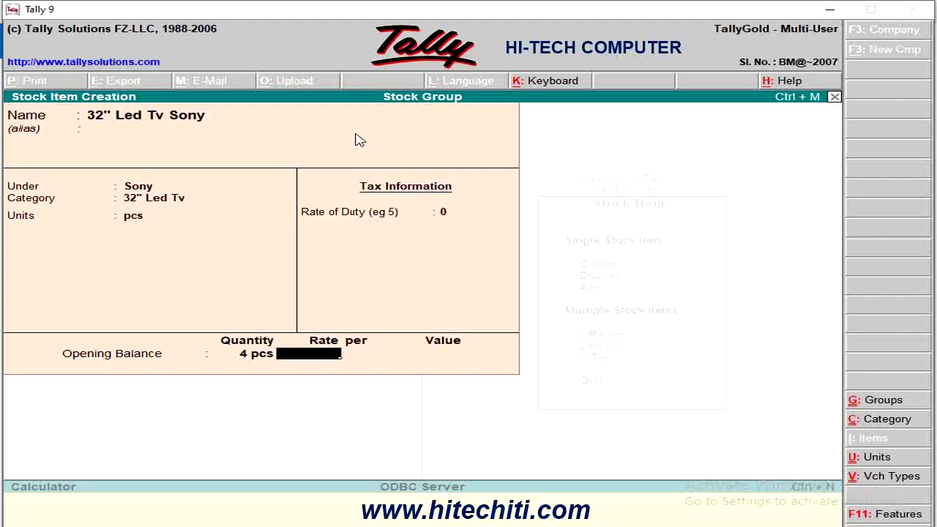
type("21000")
key("Return")
key("Return")
key("Return")
key("Return")
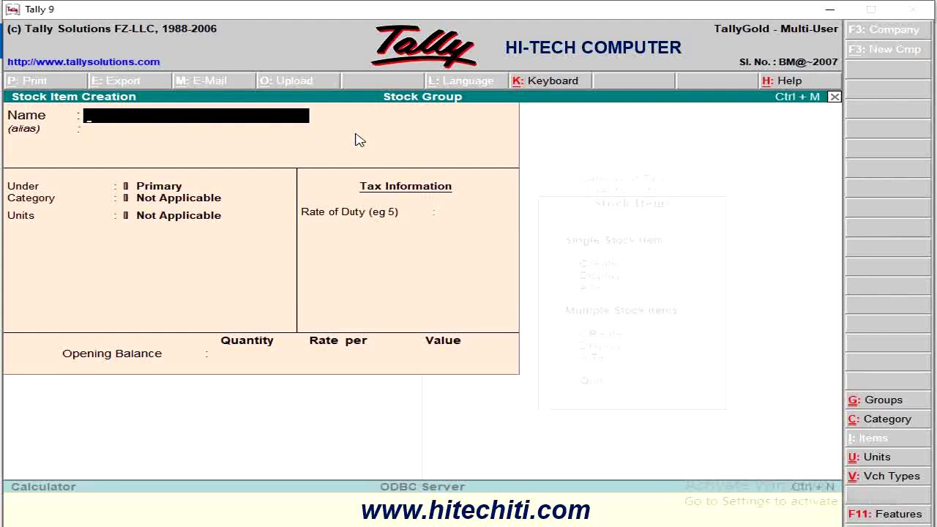
- Name the next stock item 200 Ltr Videocon, without an alias, and place it under the Videocon group
type("200 Ltr Videocon")
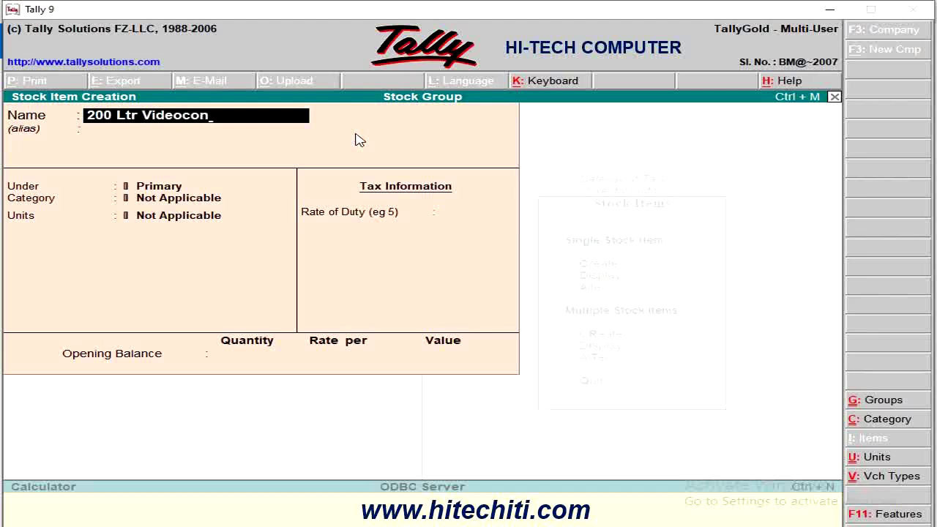
key("Return")
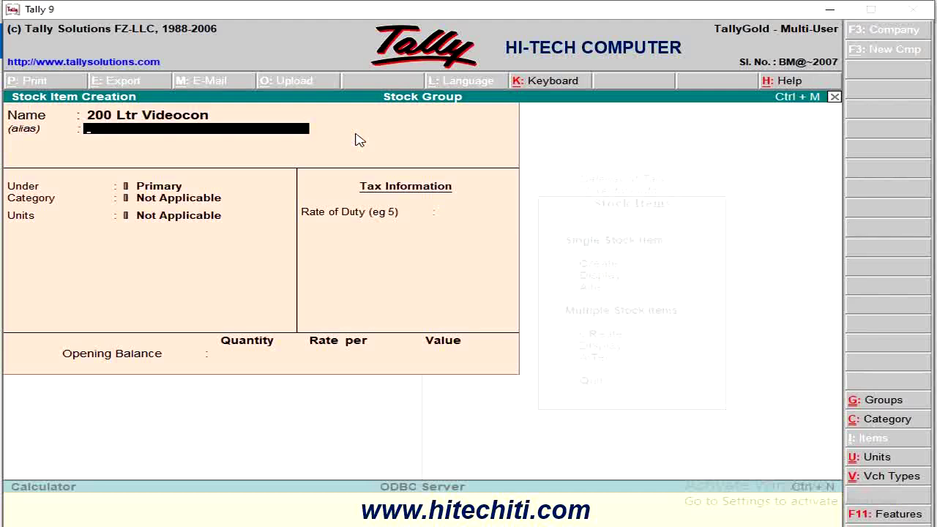
key("Return")
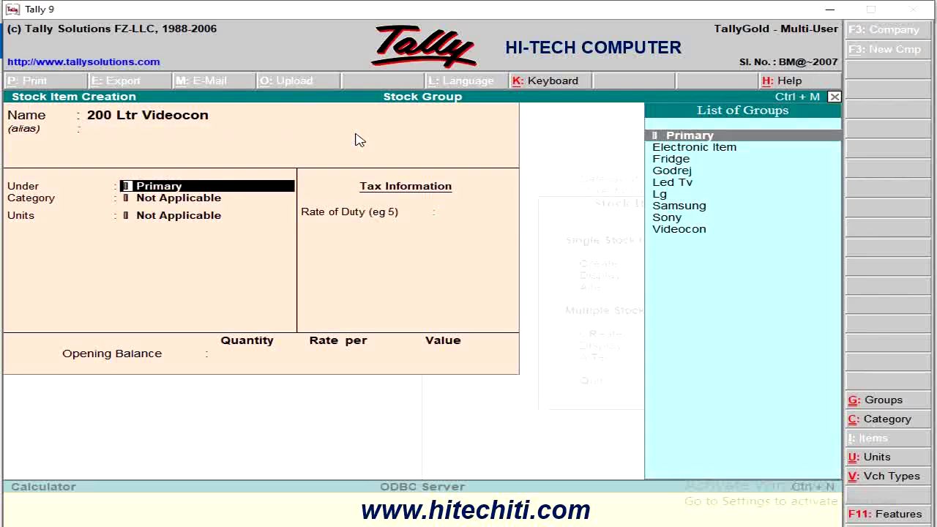
key("Down")
key("Down")
key("Down")
key("Down")
key("Down")
key("Down")
key("Down")
key("Down")
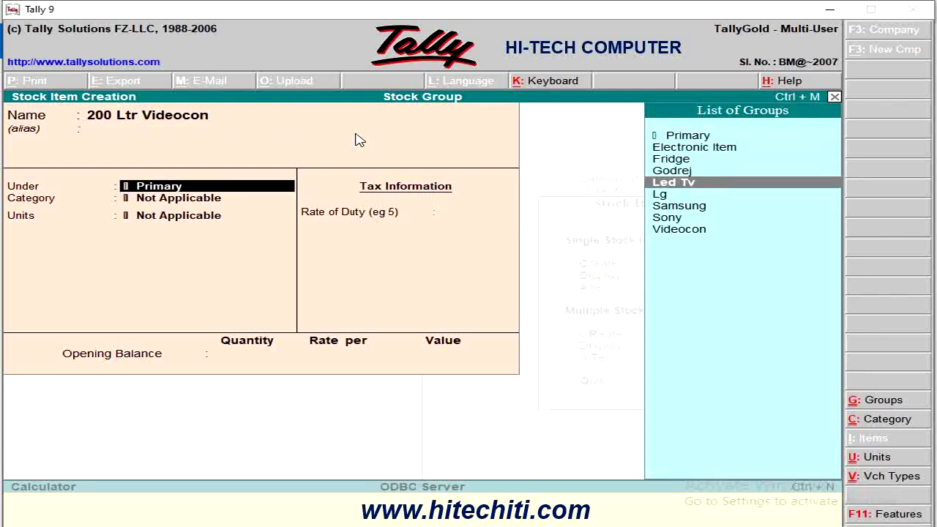
key("Return")
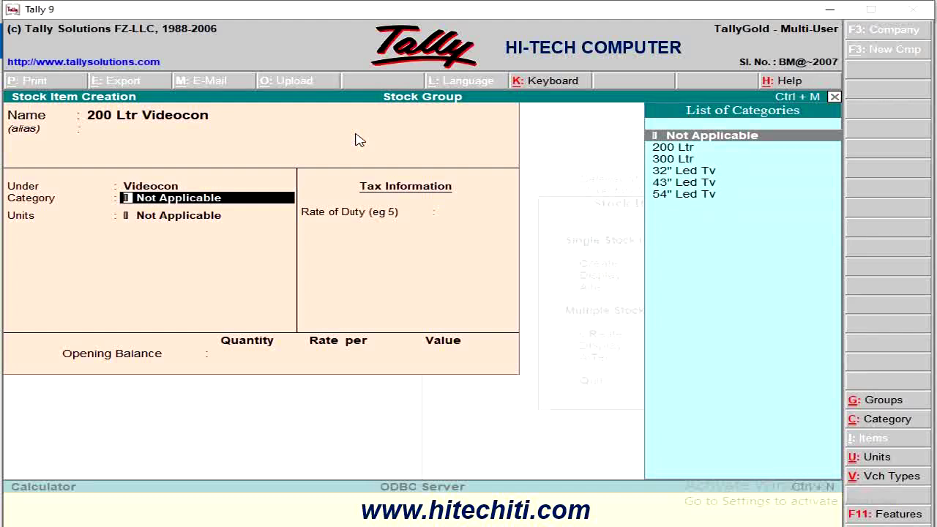
- Assign the 200 Ltr category to the Videocon item, set its units to pcs, and enter no rate of duty
key("Down")
key("Return")
key("Down")
key("Down")
key("Down")
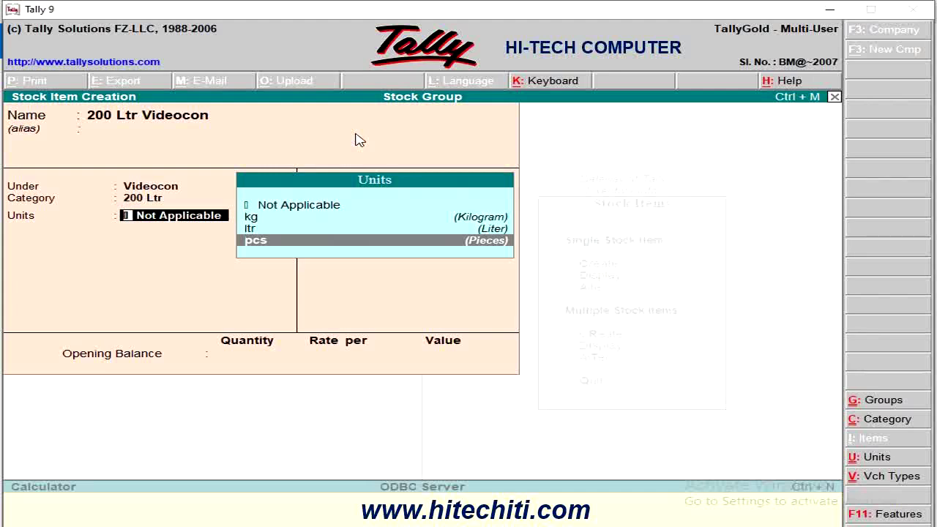
key("Return")
key("Return")
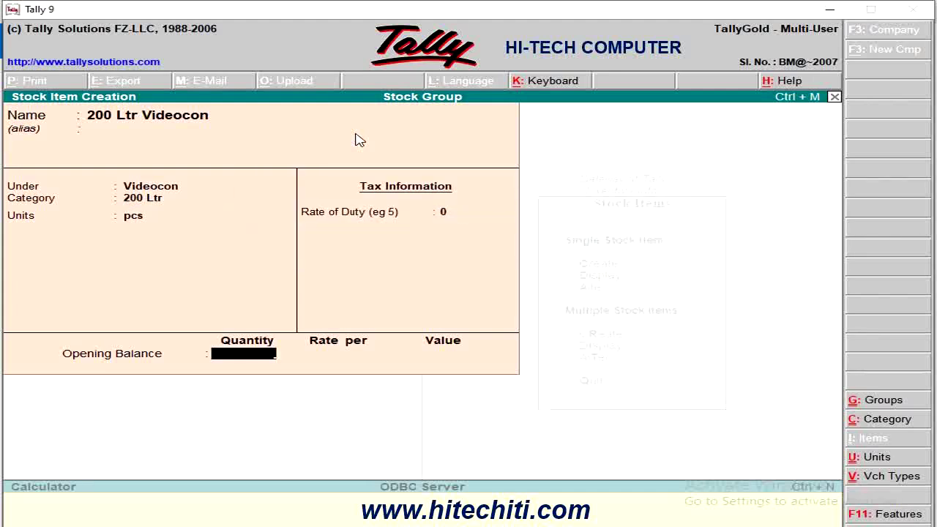
- Enter an opening balance of 5 pcs at a rate of 18,000 per piece, and save the 200 Ltr Videocon item
type("5")
key("Return")
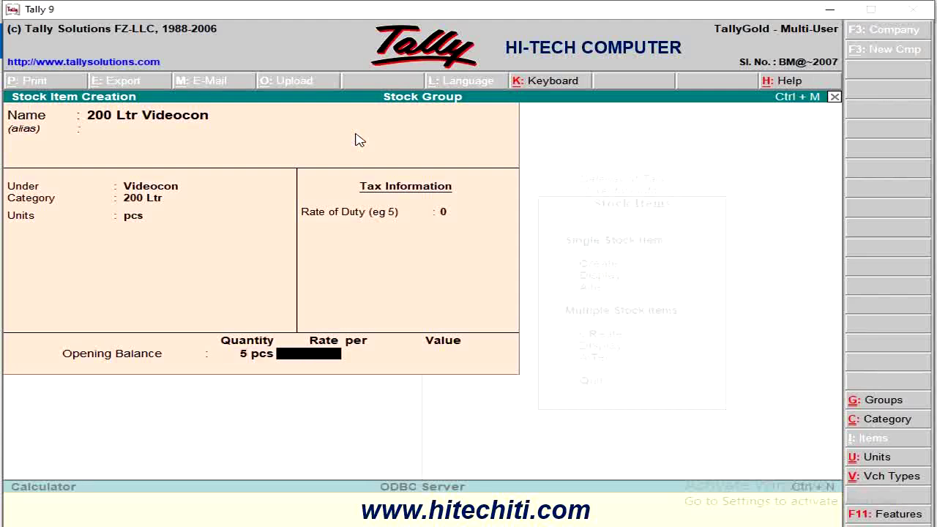
type("18,000")
key("Return")
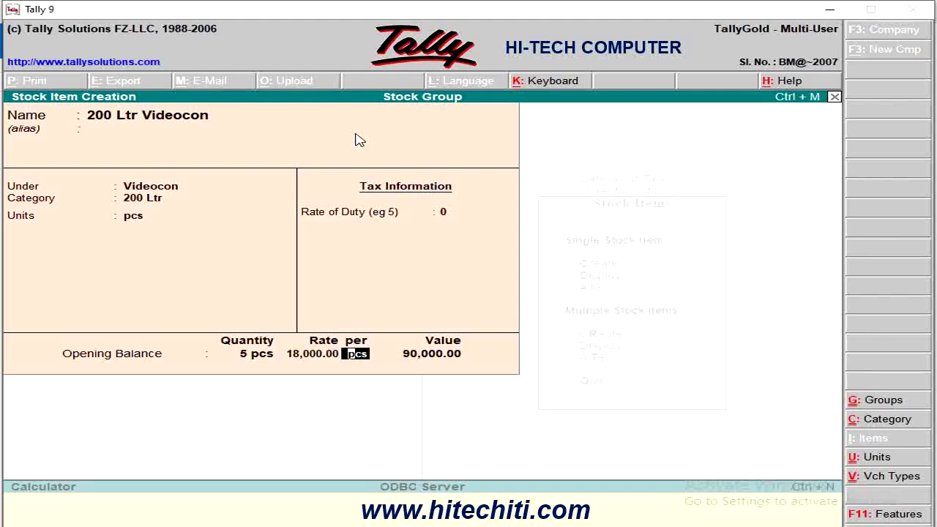
key("Return")
key("Return")
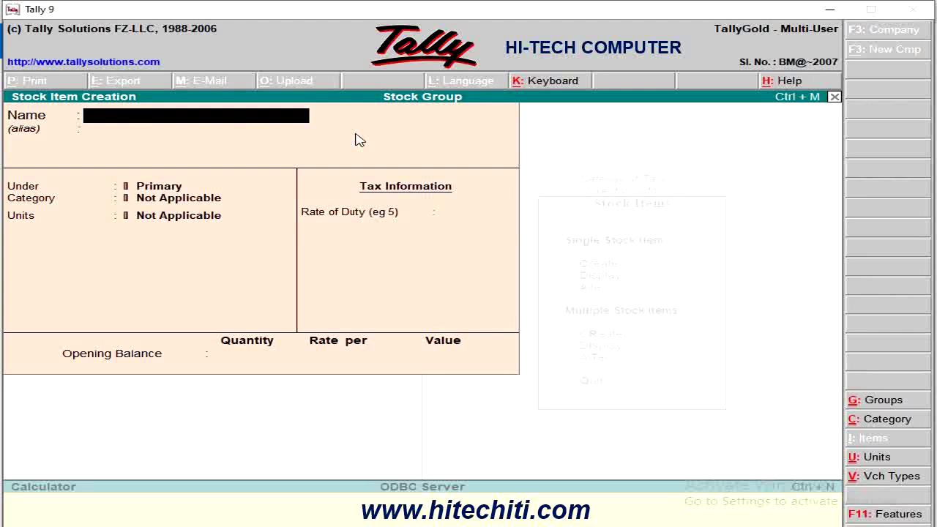
- Name the next stock item 300 Ltr Godrej, without an alias, and place it under the Godrej group
type("300 Ltr")
type("Godrej")
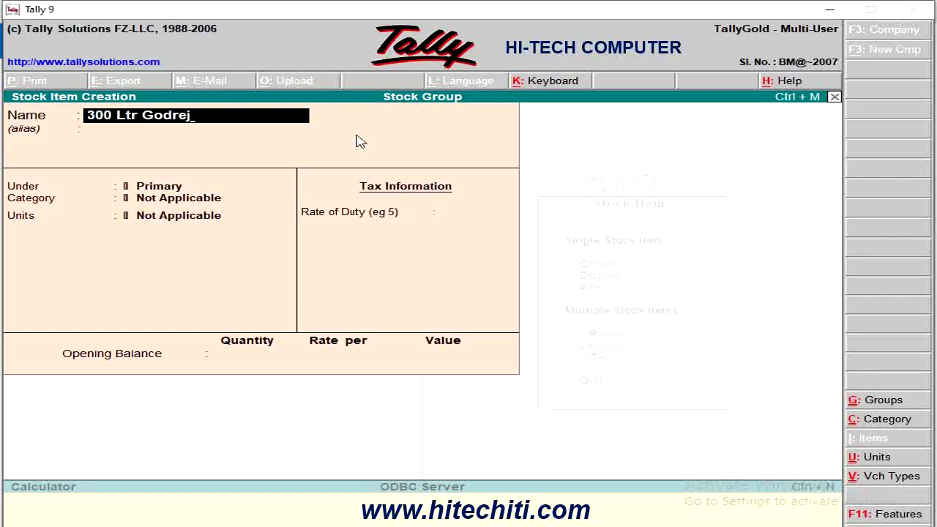
key("Return")
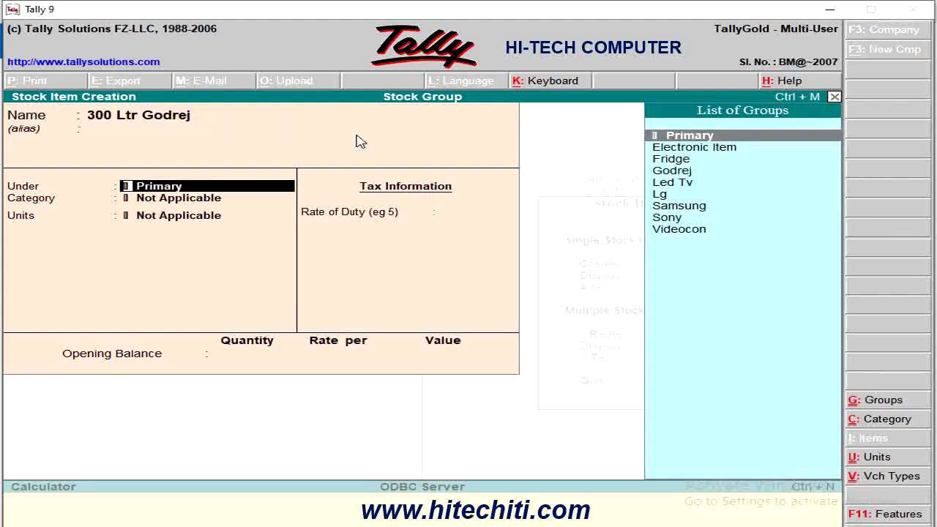
key("Down")
key("Down")
key("Down")
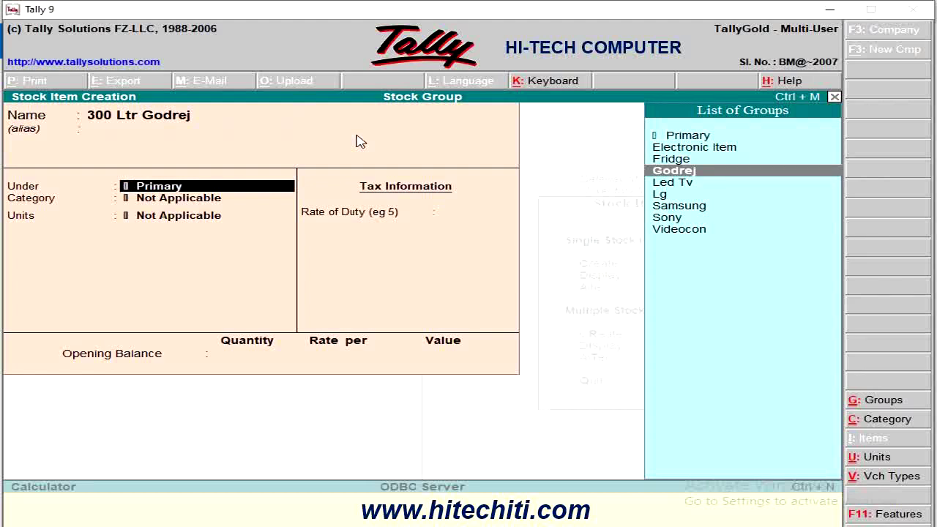
key("Return")
- Assign the 300 Ltr category to the Godrej item, set its units to pcs, and enter no rate of duty
key("Down")
key("Down")
key("Down")
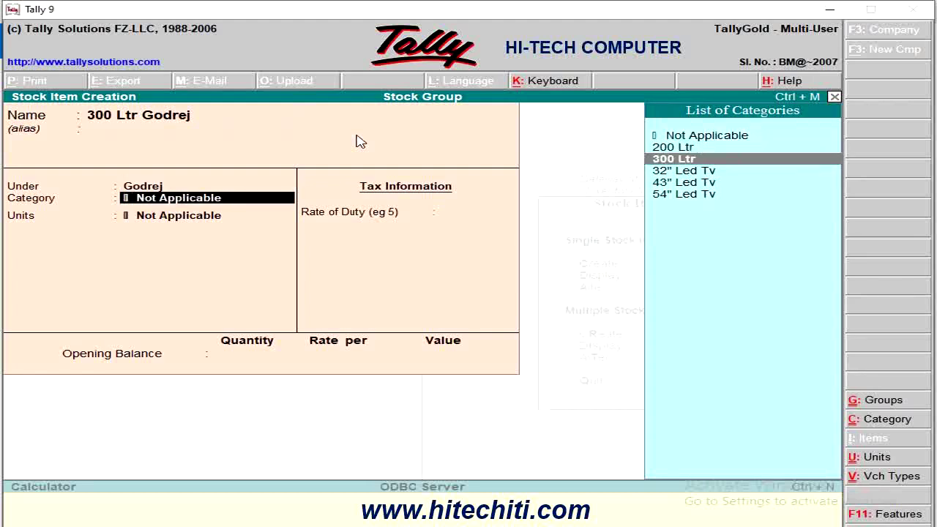
key("Up")
key("Return")
key("Down")
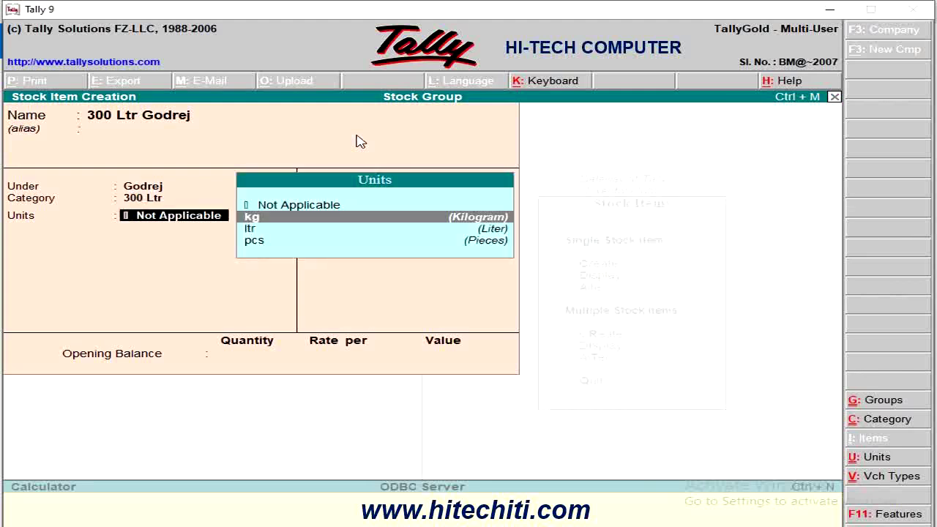
key("Down")
key("Down")
key("Return")
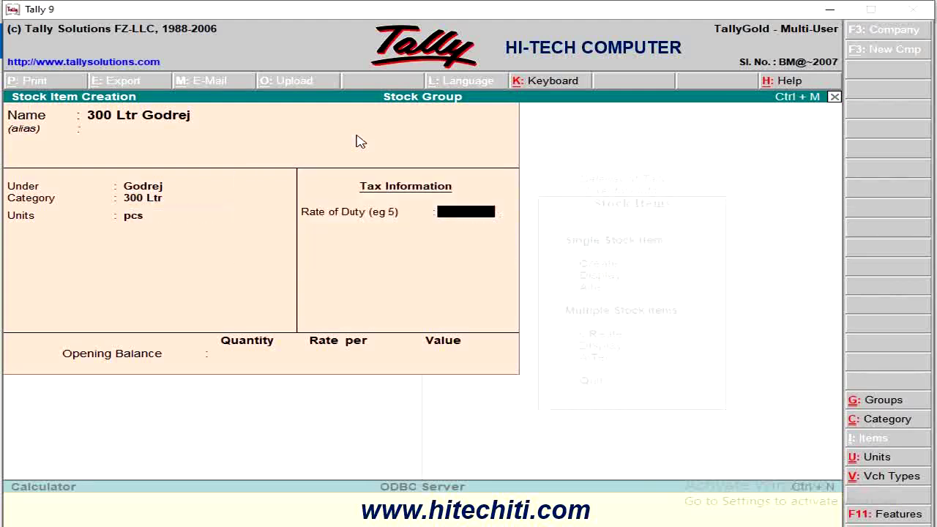
key("Return")
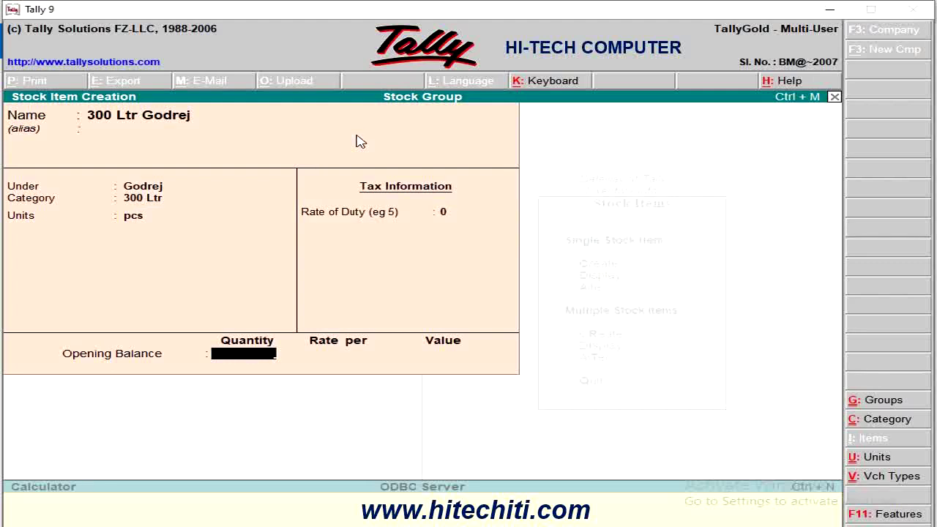
- Enter an opening balance of 2 pcs at a rate of 25,000, save the 300 Ltr Godrej item, and quit stock item creation
type("2")
key("Return")
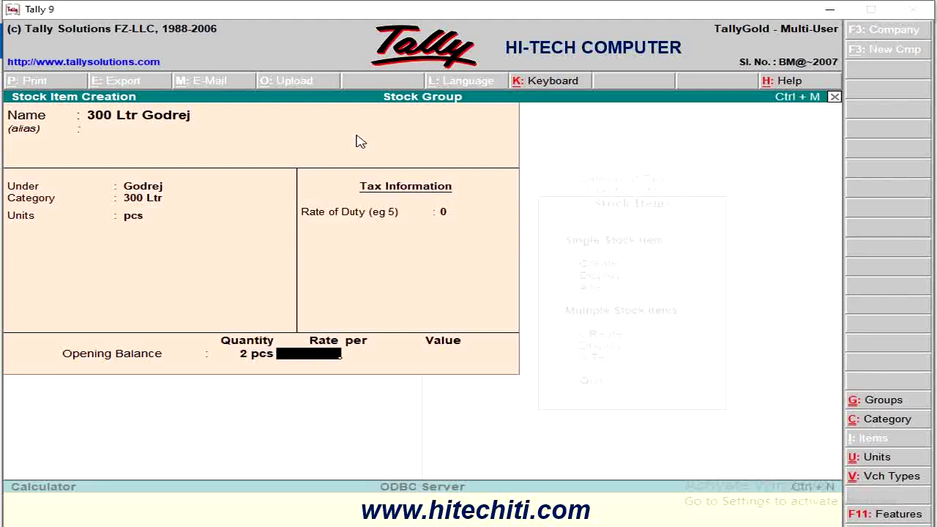
type("25,000")
key("Return")
key("Return")
key("Return")
key("Return")
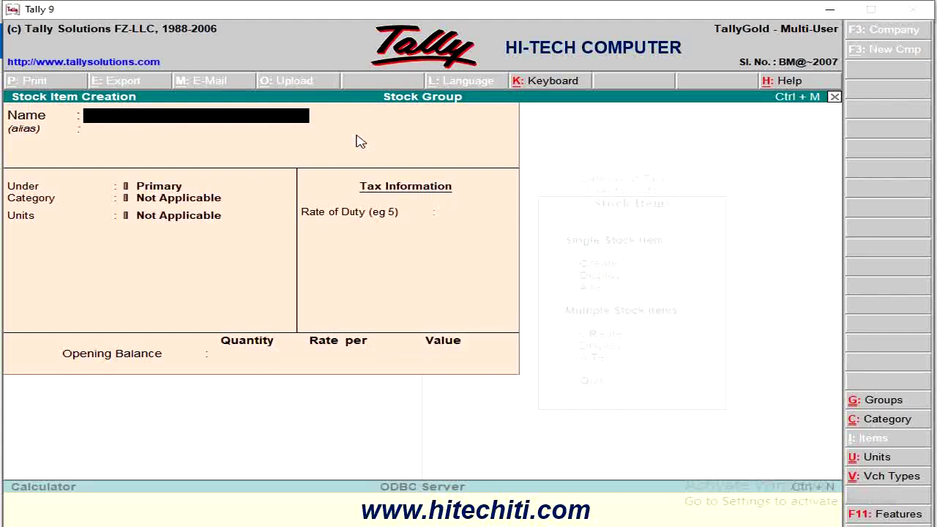
key("Escape")
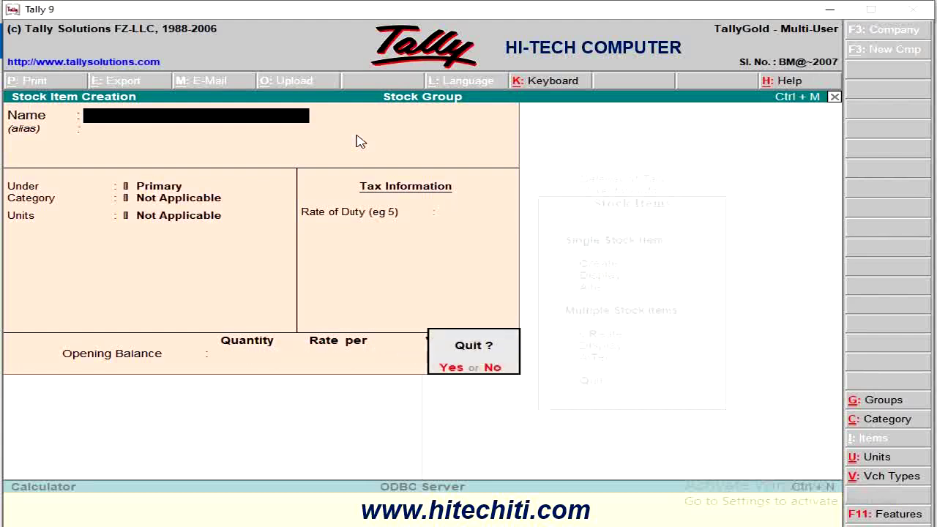
key("y")
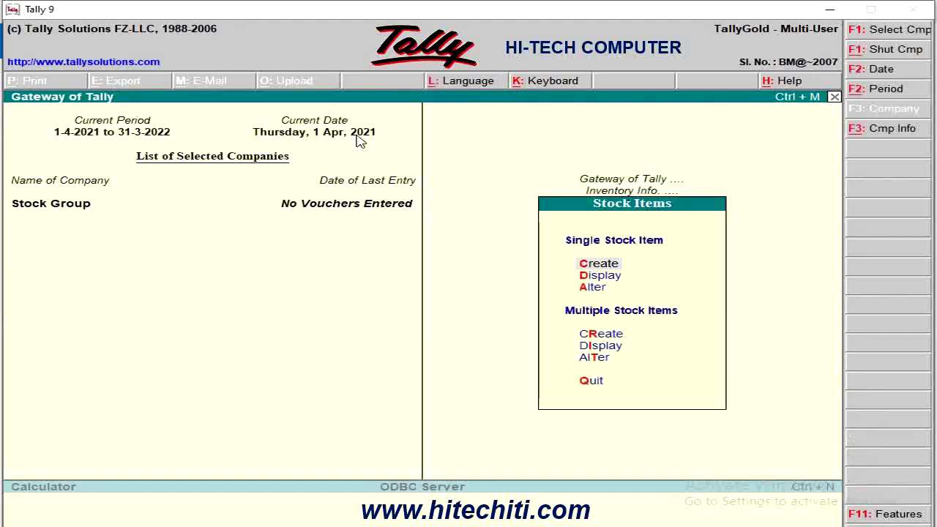
- Return to the Gateway of Tally and open the Stock Summary report
key("Escape")
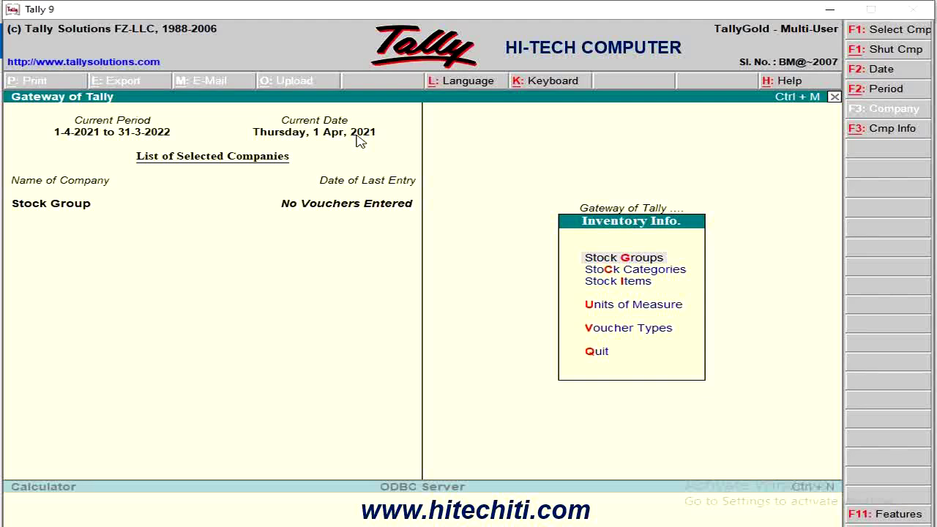
key("Escape")
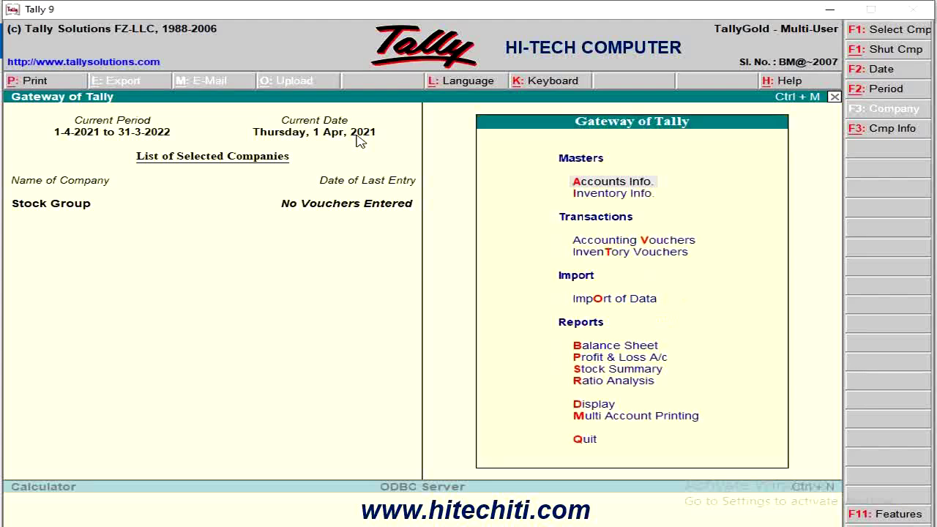
key("Down")
key("Down")
key("Down")
key("Down")
key("Down")
key("Down")
key("Down")
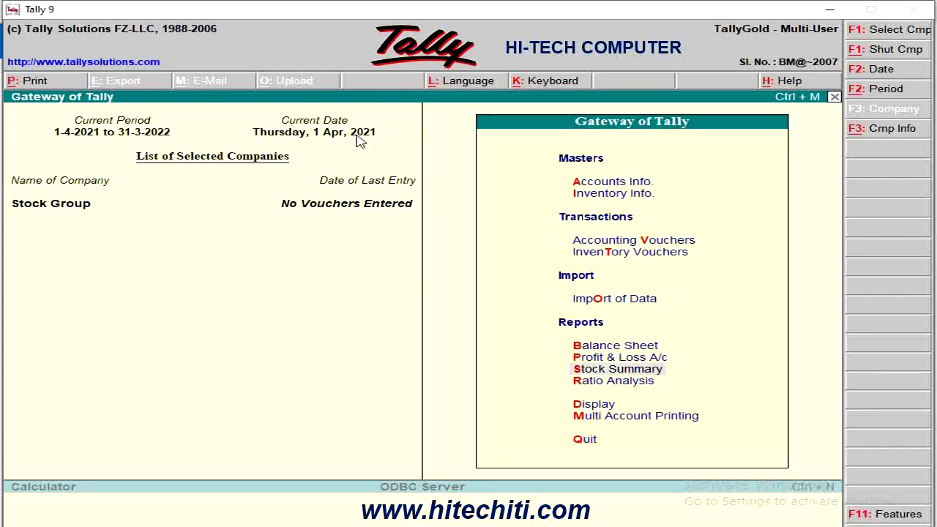
key("Return")
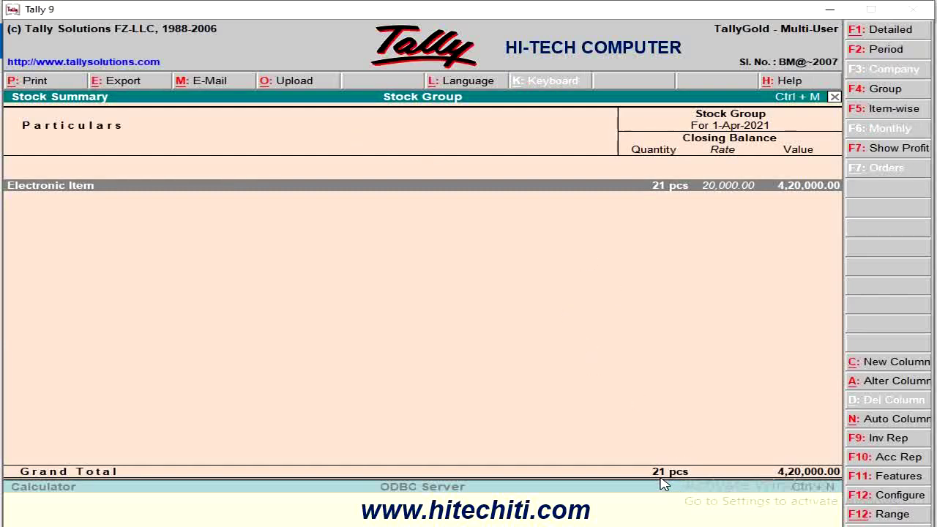
- Drill down through Electronic Item into the Fridge group, examine the closing balances of its brands, and return to the Electronic Item level
key("Return")
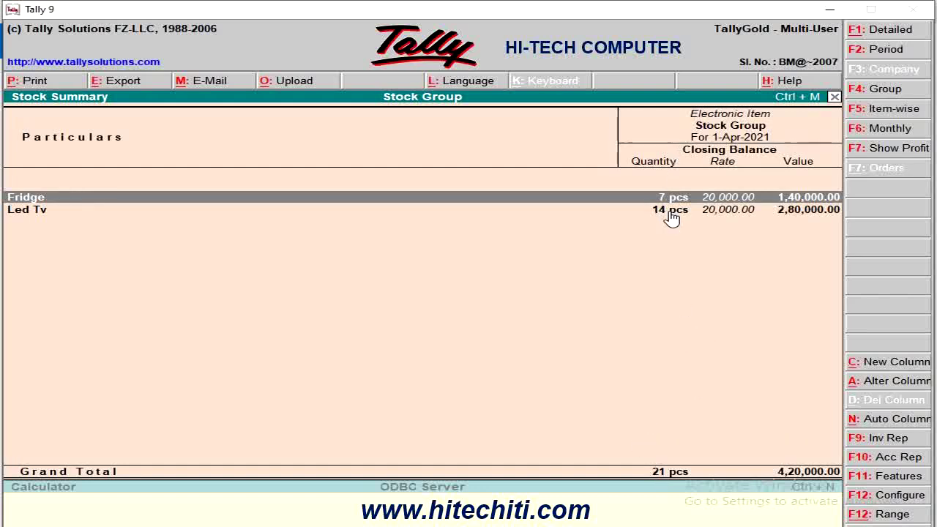
key("Return")
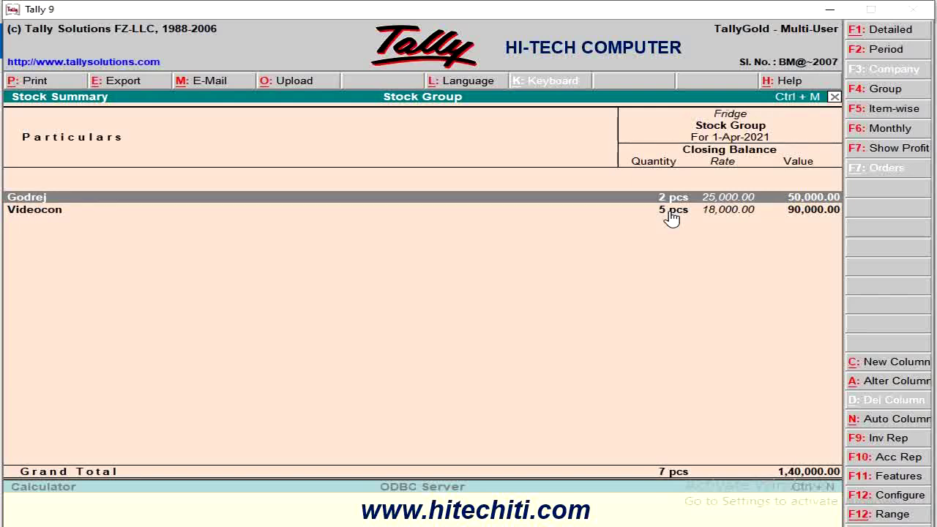
left_click(672, 210)
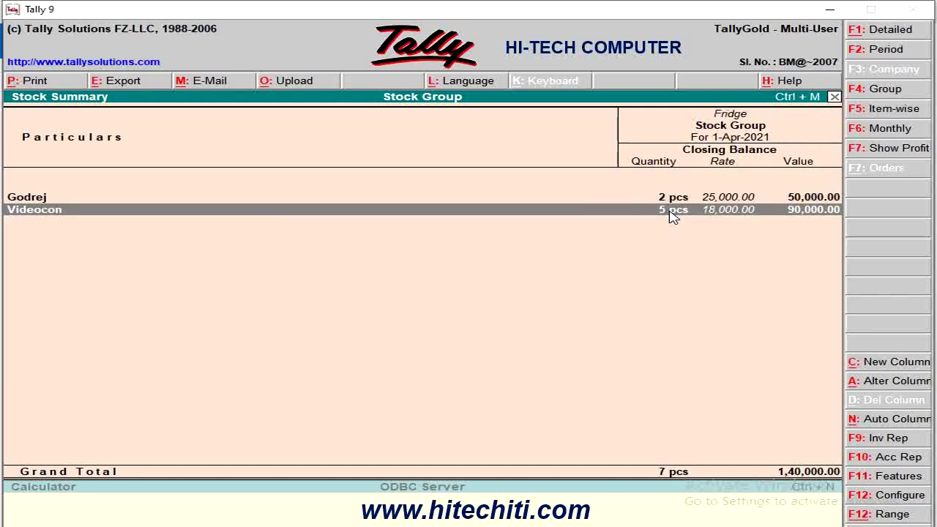
key("Escape")
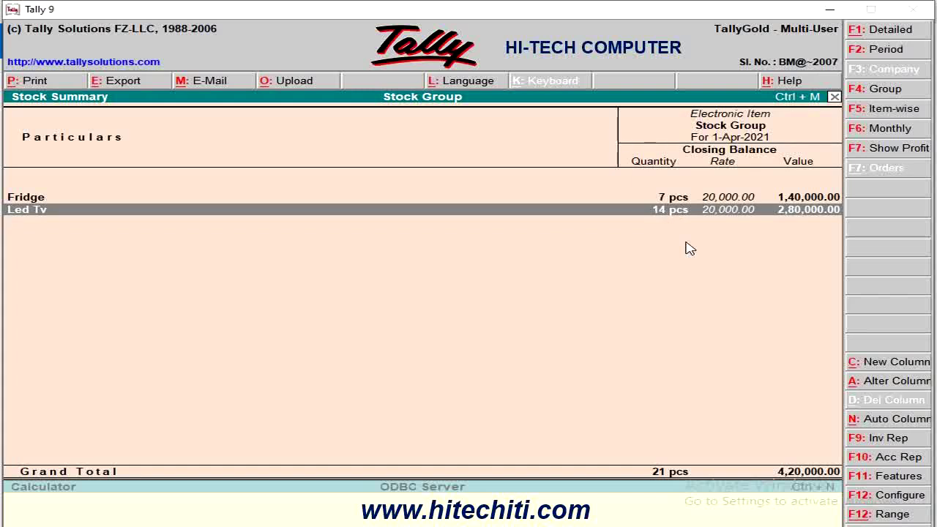
- Examine the closing balances of the Led Tv brands, and close the Stock Summary back to the Gateway of Tally
key("Return")
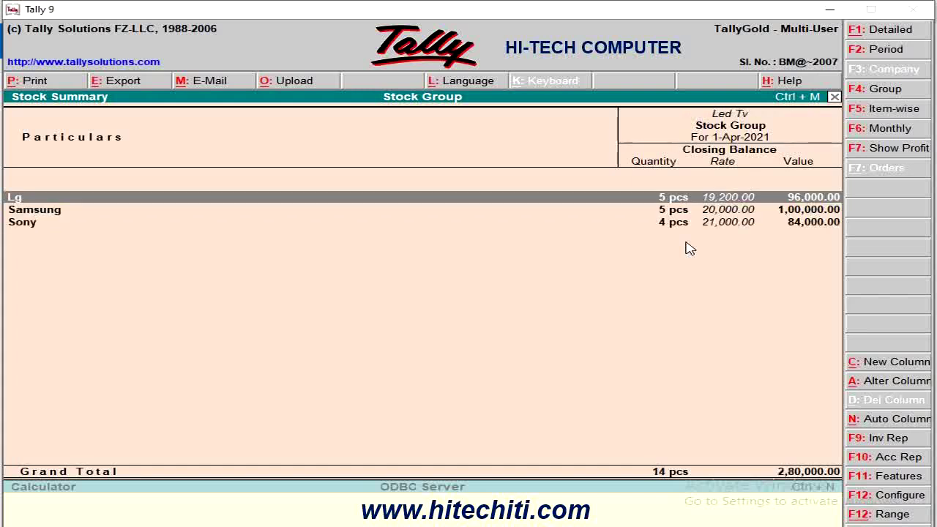
key("Down")
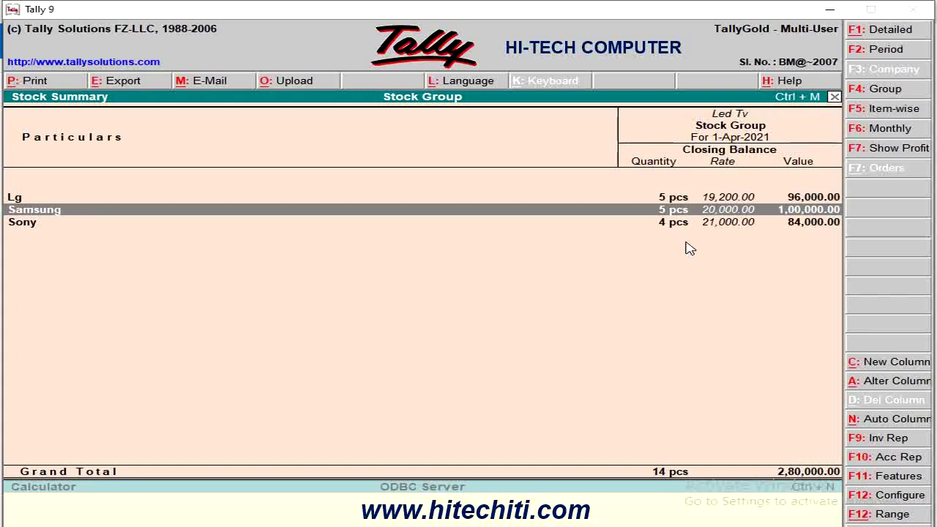
key("Down")
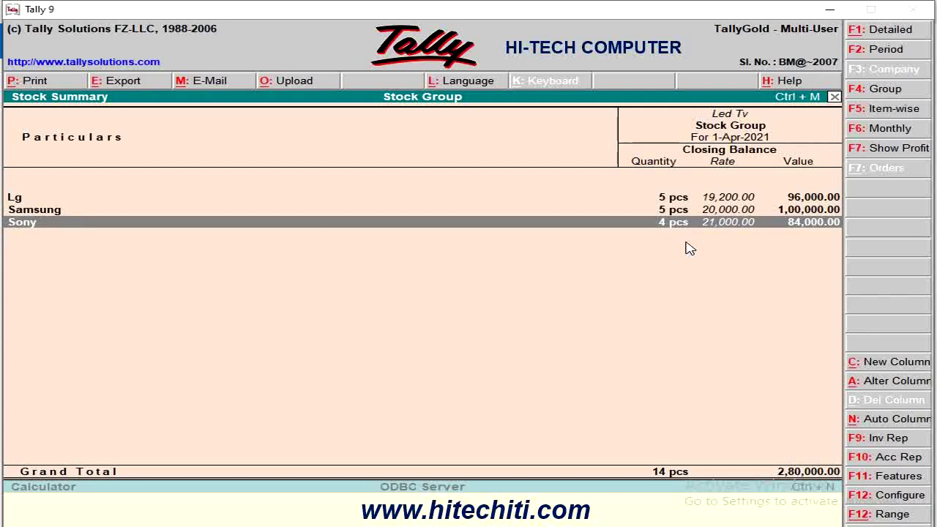
key("Escape")
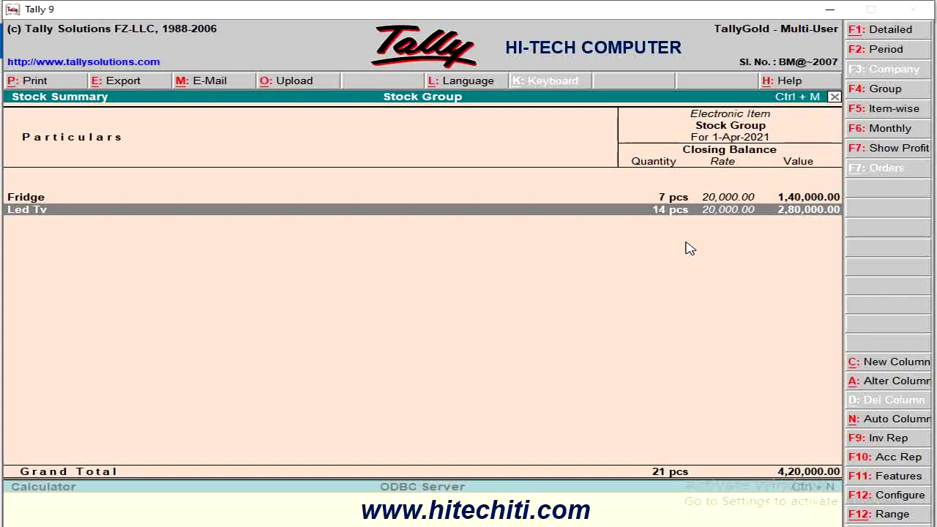
key("Escape")
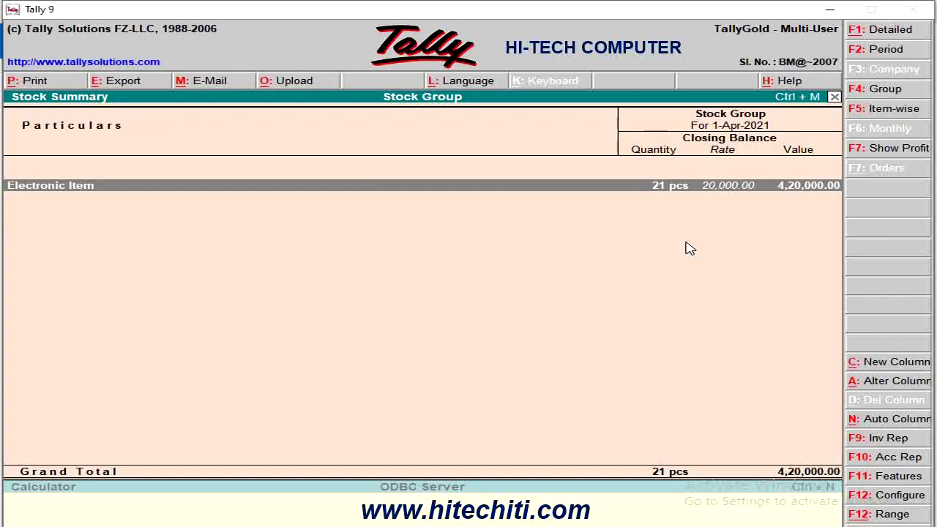
key("Escape")
left_click(685, 240)
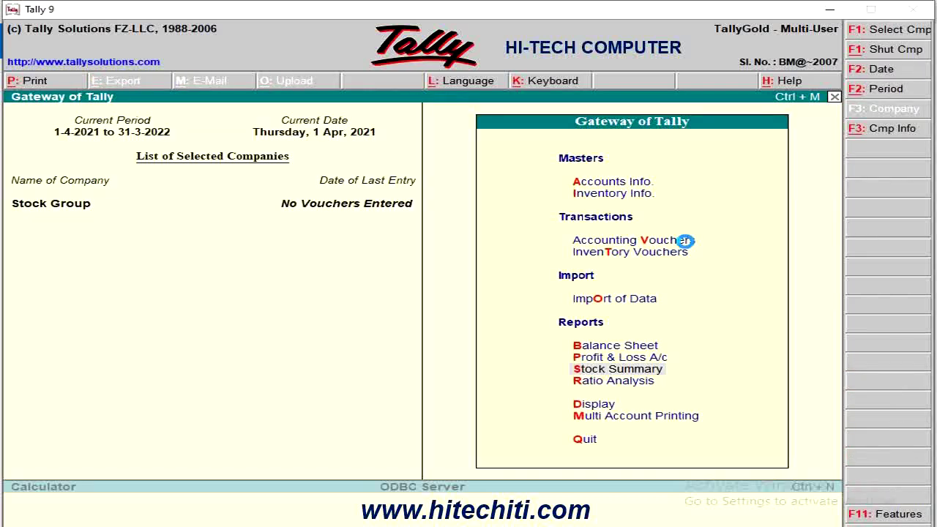
- Display the category report from the Statements of Inventory for the 200 Ltr stock category
key("Down")
key("Down")
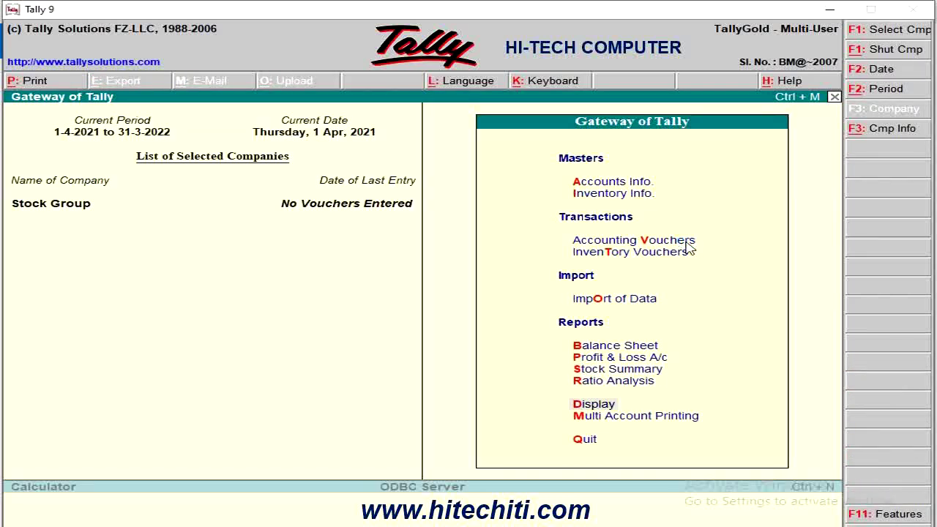
key("Return")
key("Down")
key("Down")
key("Down")
key("Down")
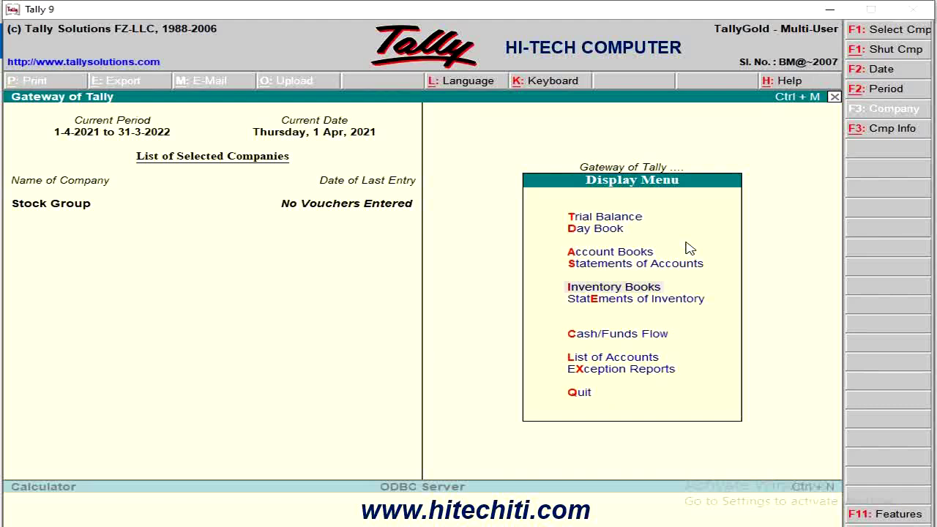
key("Down")
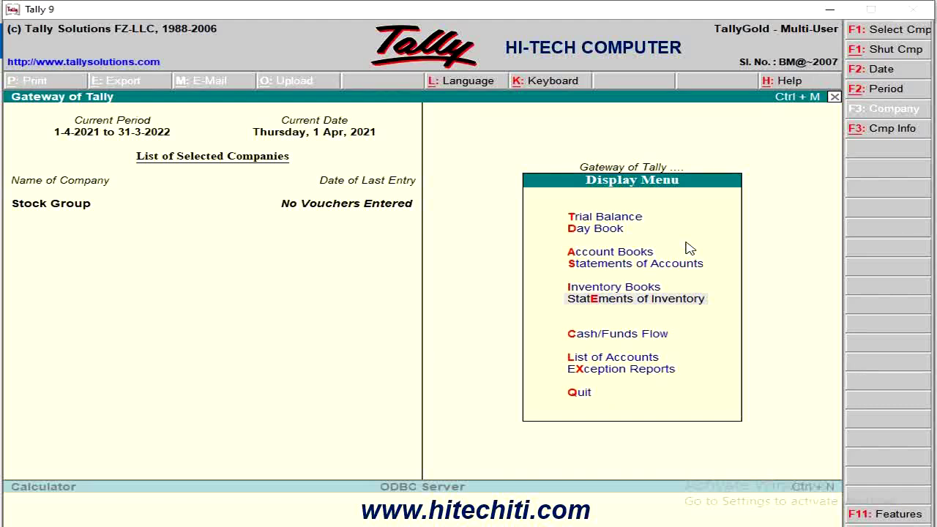
key("Return")
key("Return")
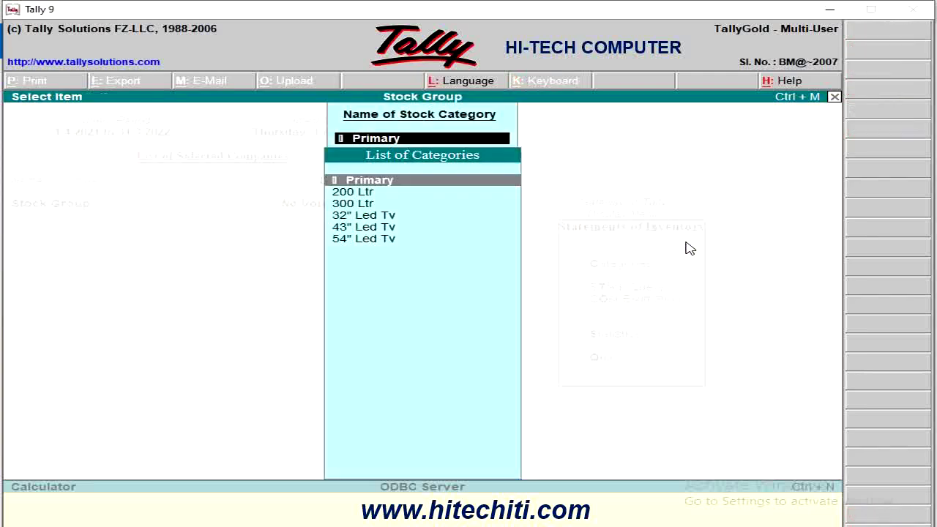
key("Down")
key("Return")
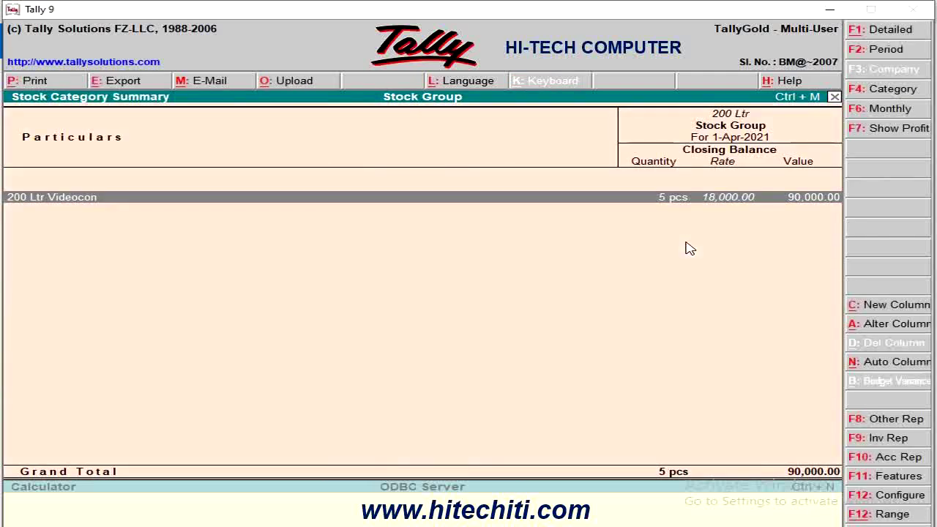
- View the category summaries for 300 Ltr and 32" Led Tv, and return to the Statements of Inventory
key("Escape")
key("Down")
key("Return")
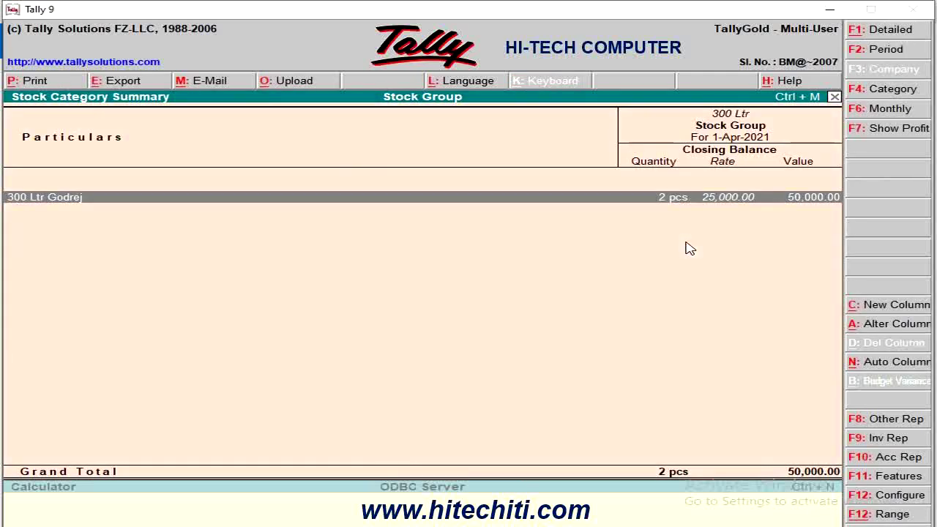
key("Escape")
key("Down")
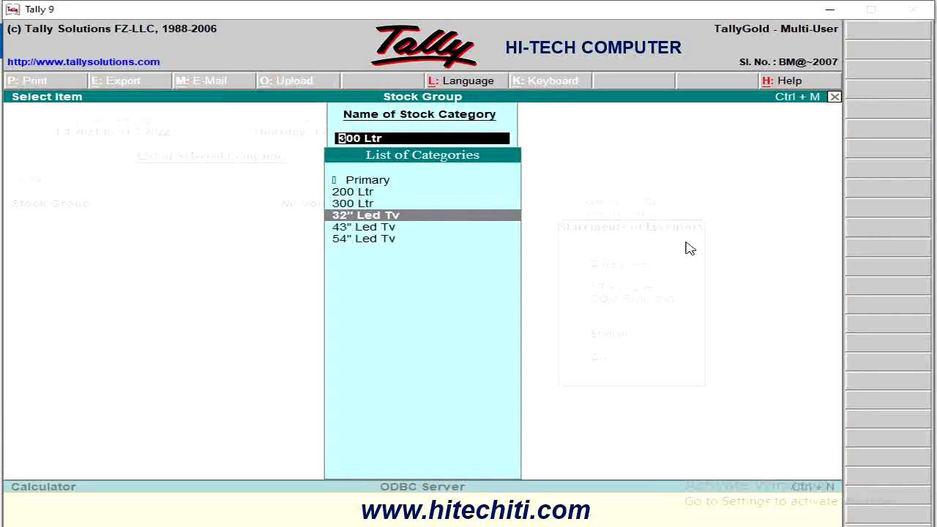
key("Return")
key("Escape")
key("Escape")
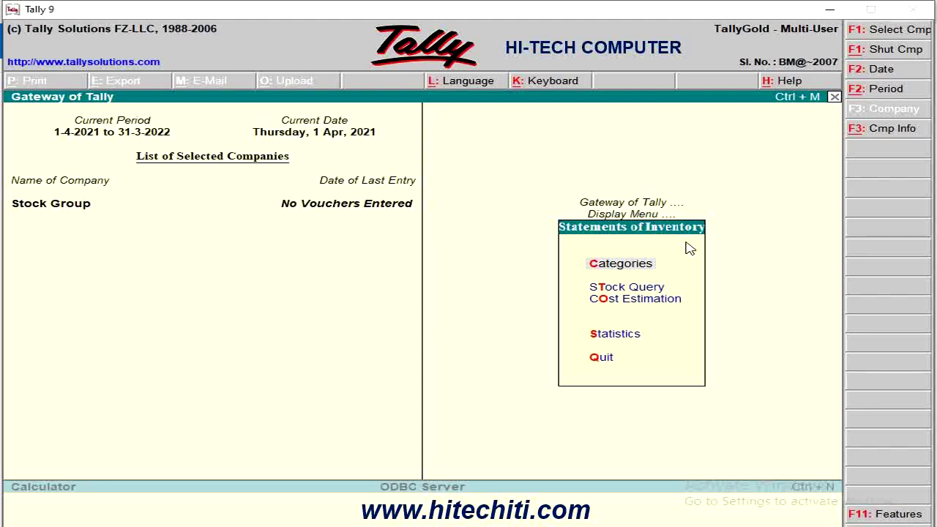
- Examine the Group Summary of the Fridge group from the Inventory Books, and close the report
key("Escape")
key("Up")
key("Return")
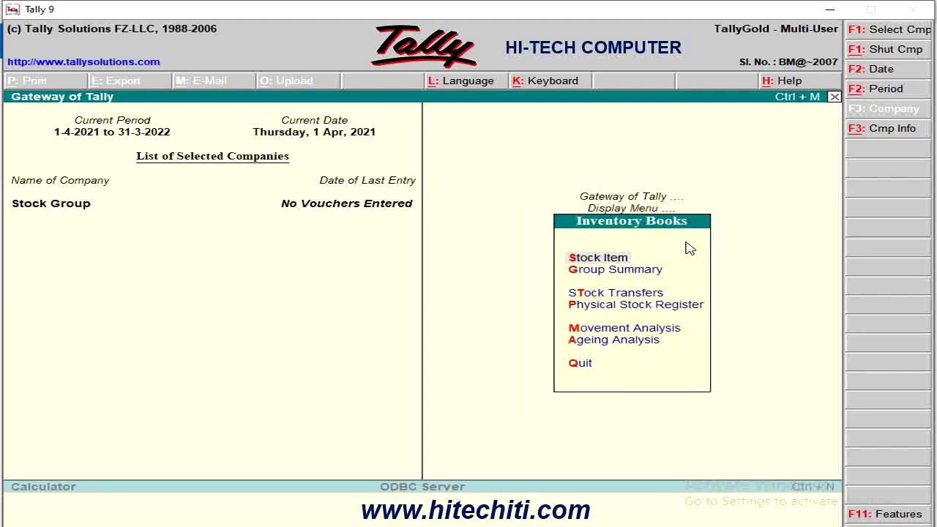
key("Down")
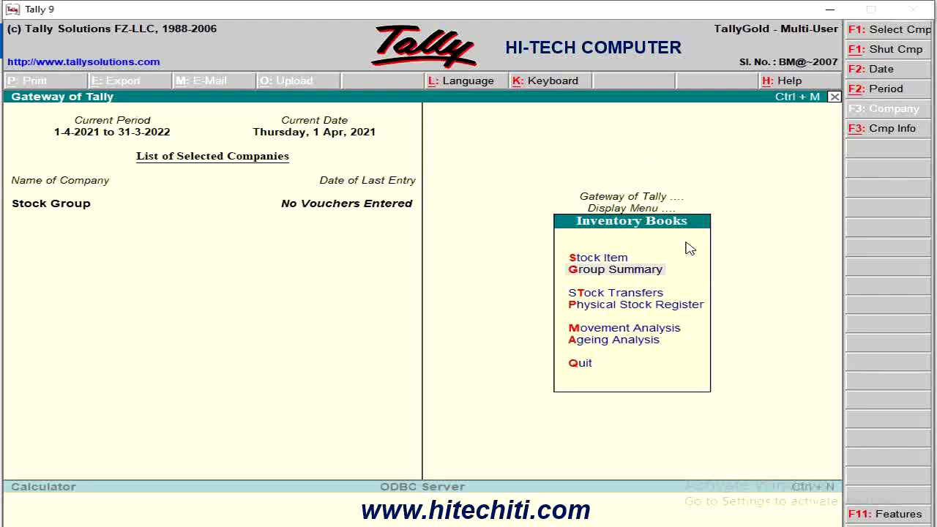
key("Return")
key("Down")
key("Down")
key("Down")
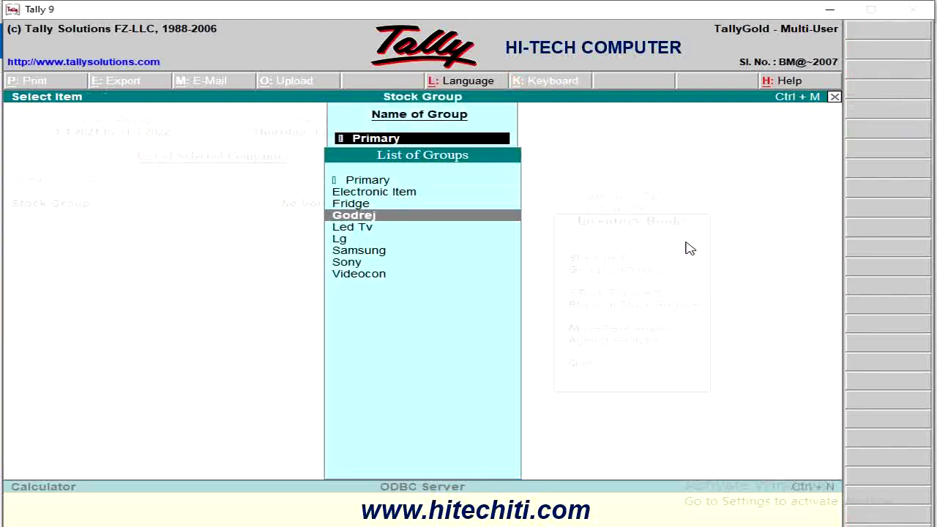
key("Up")
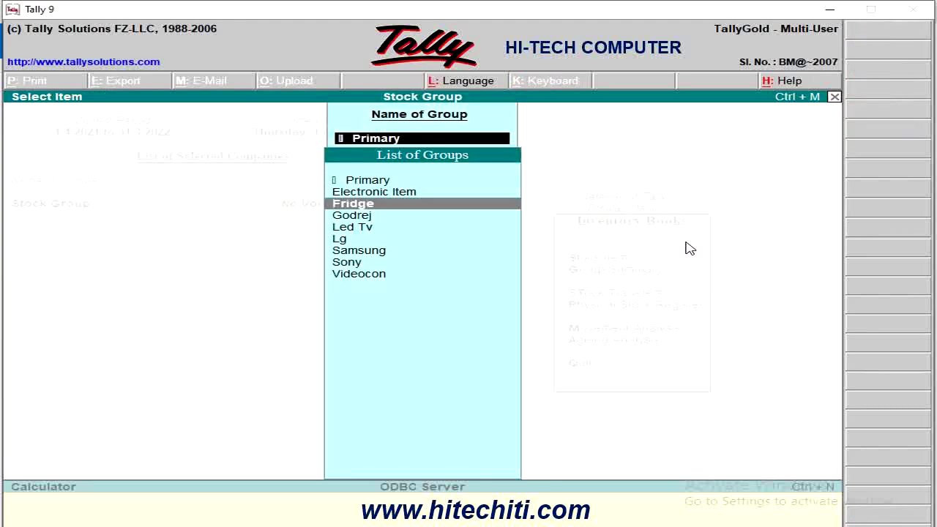
key("Return")
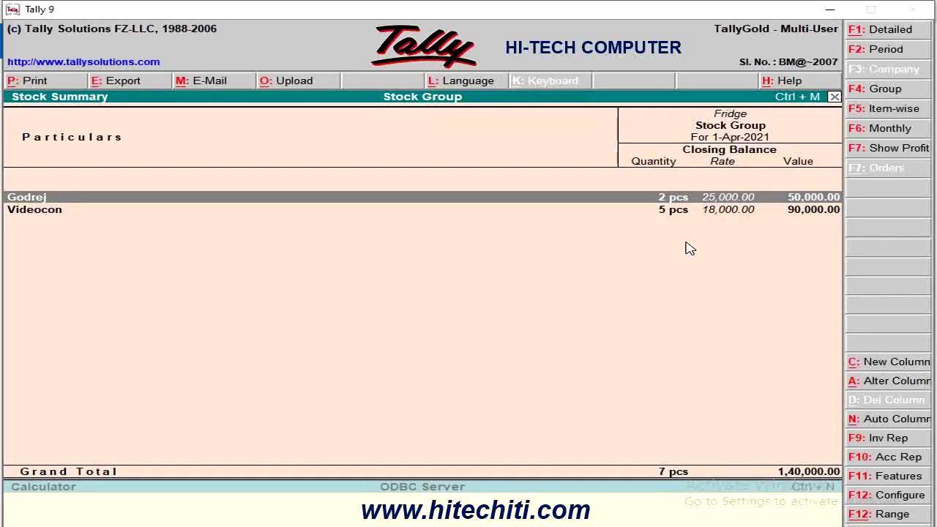
key("Escape")
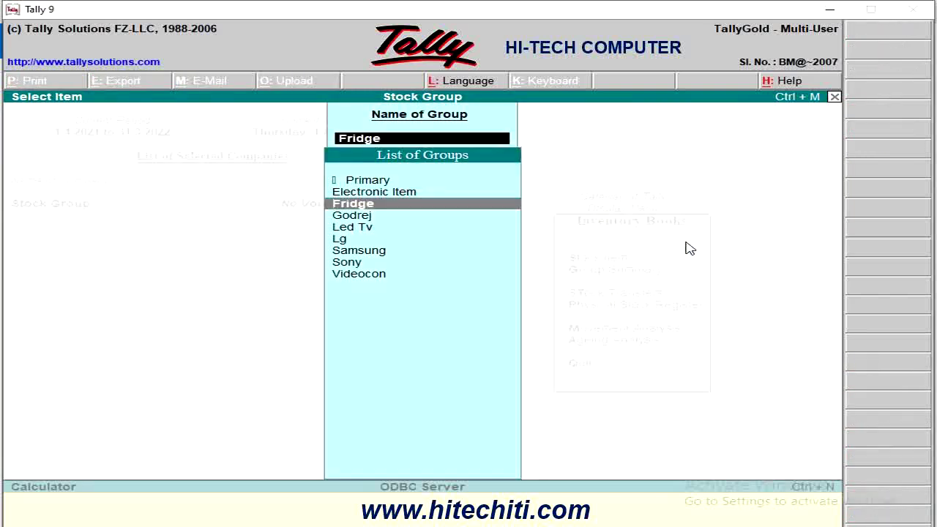
key("Escape")
key("Escape")
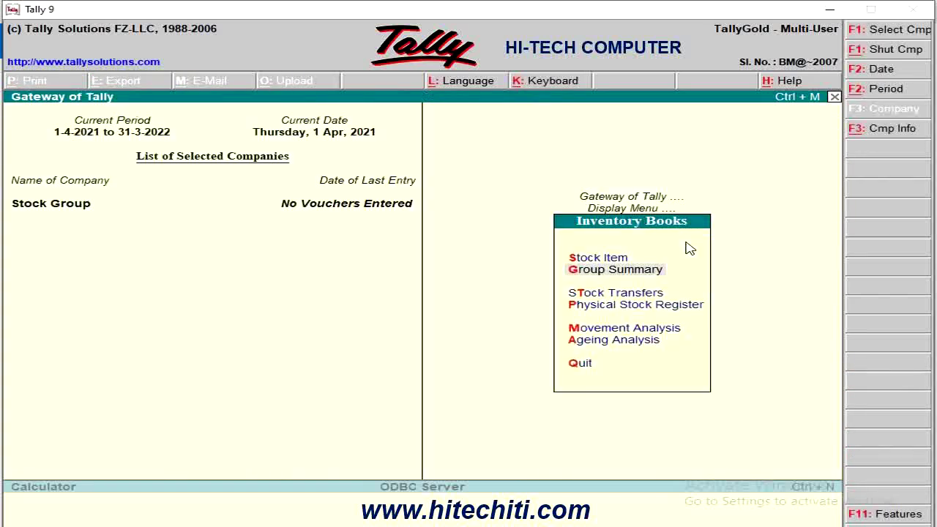